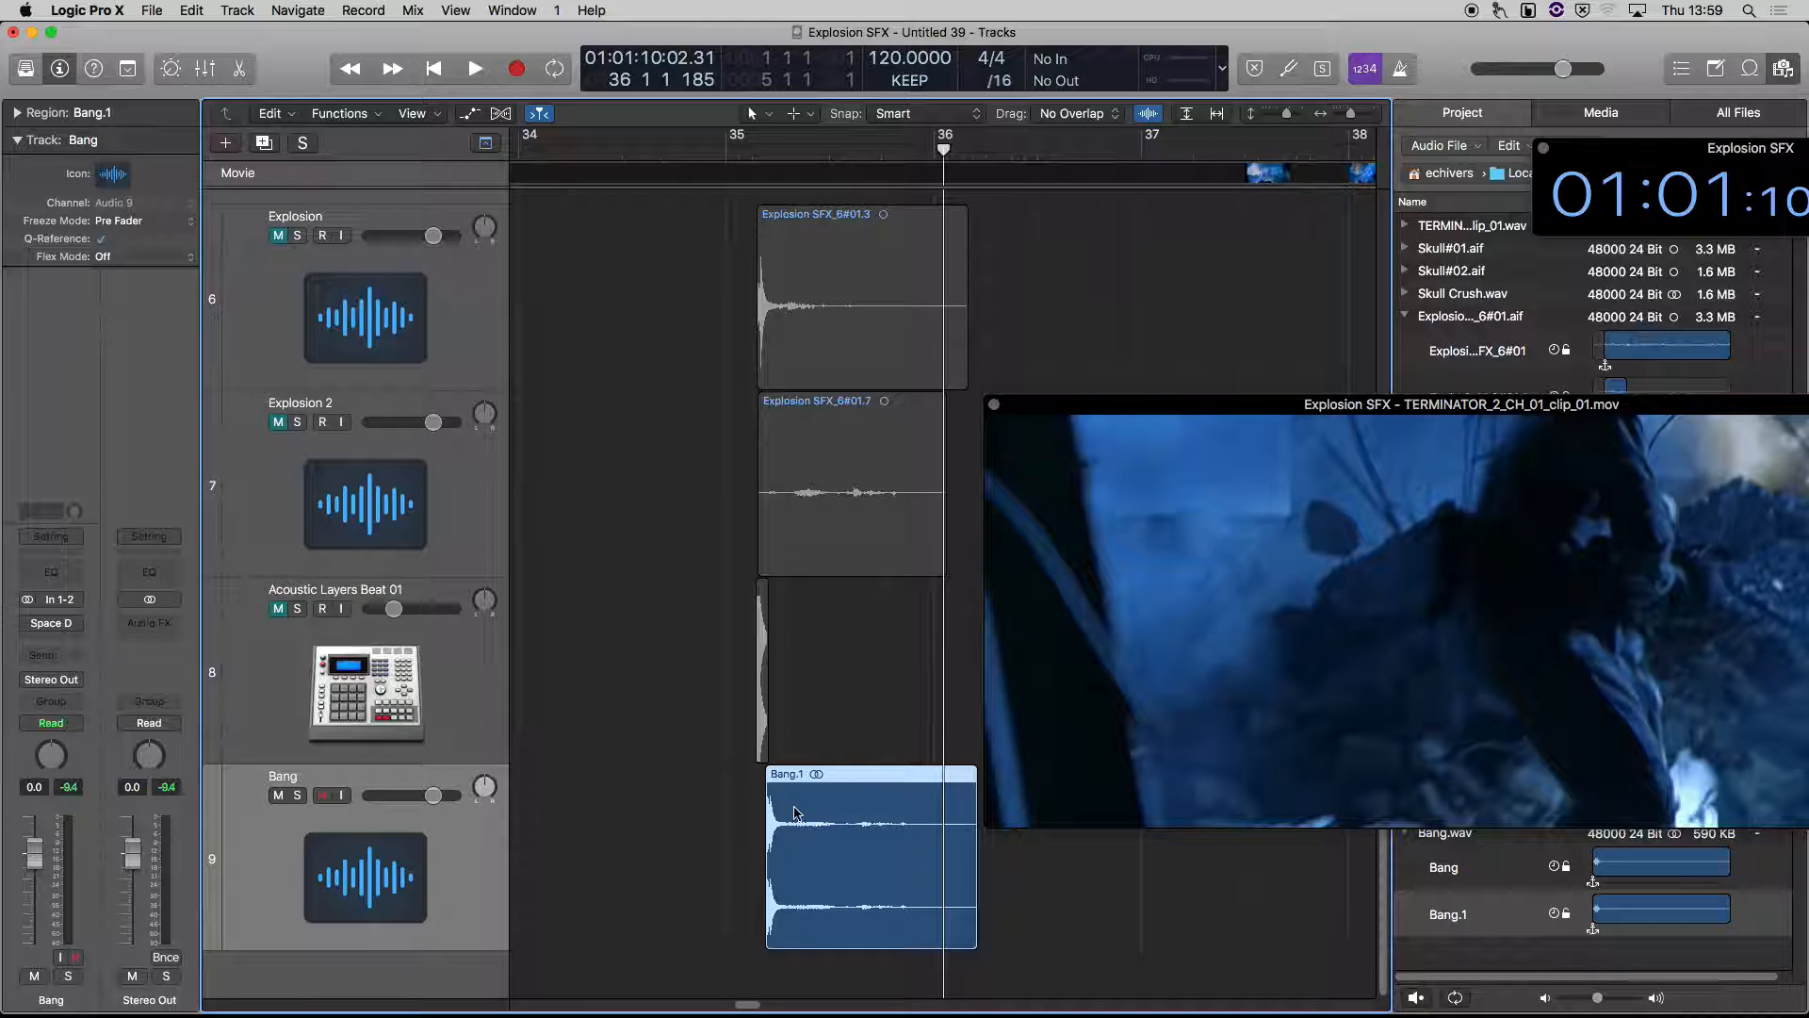
Convert the Bang.1 region to a new sampler track from regions, with instrument name Bang and trigger note range C-2 to G8
right_click(819, 828)
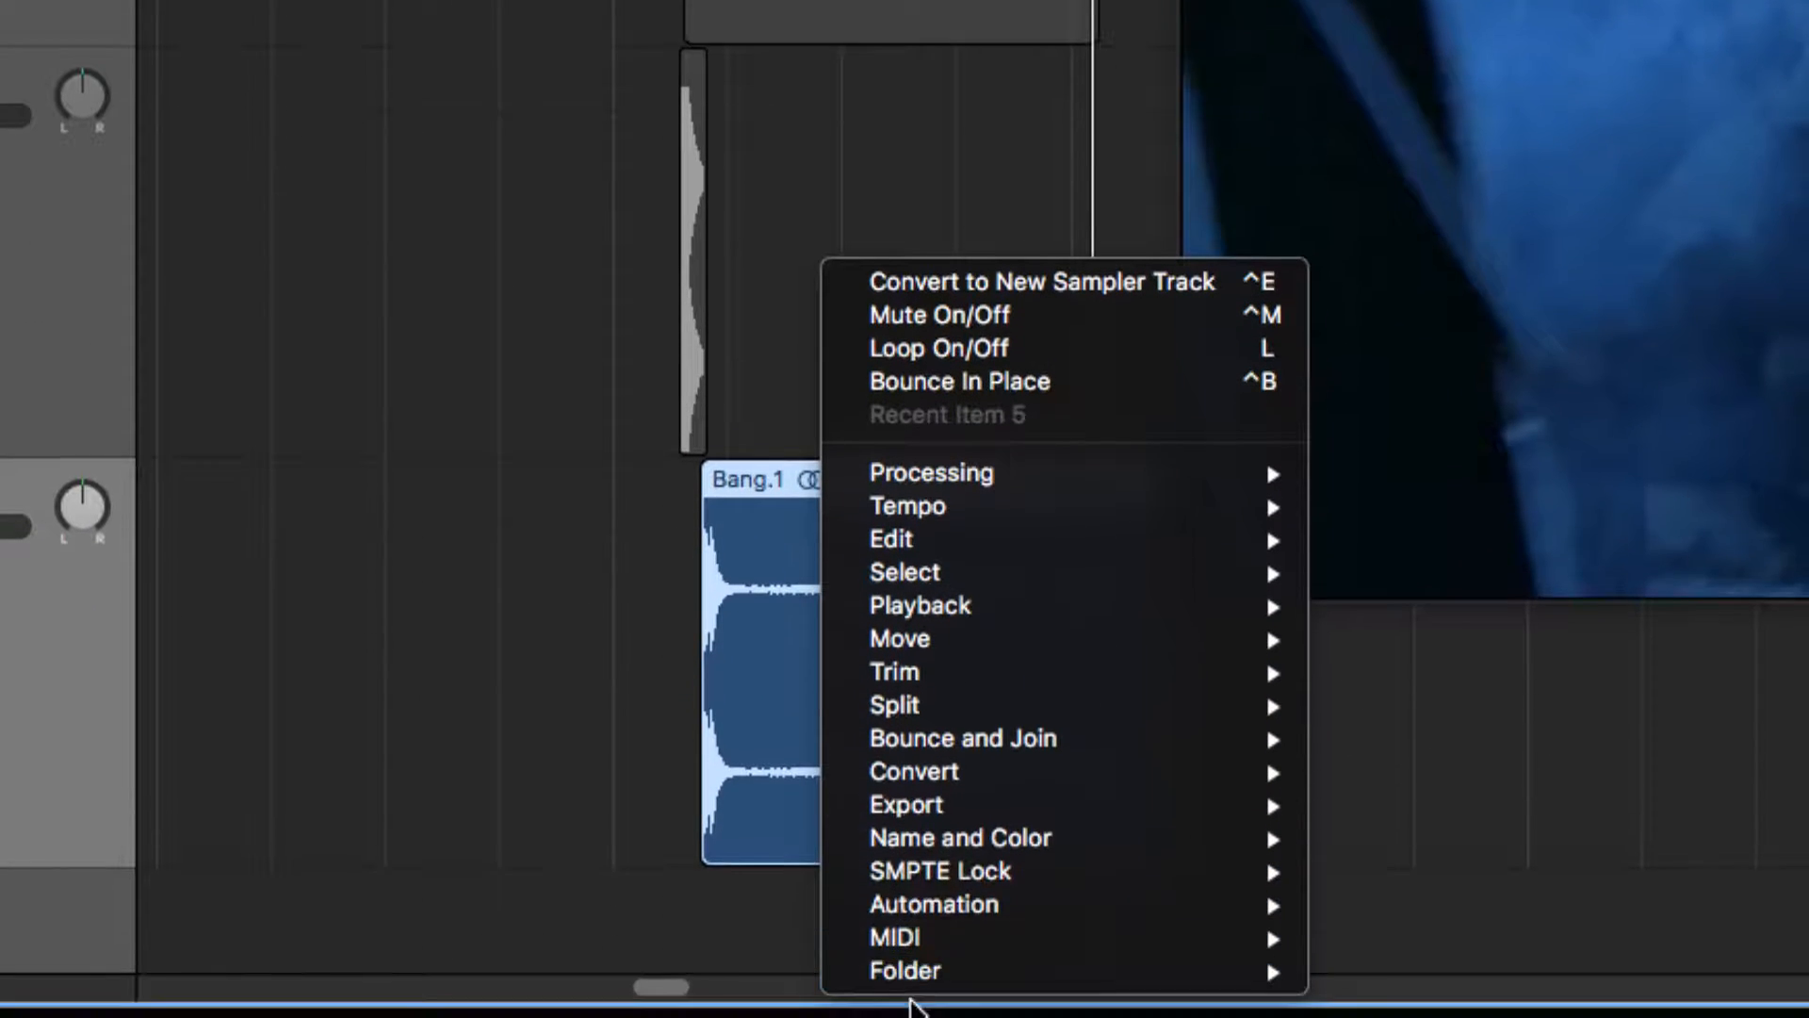
mouse_move(867, 903)
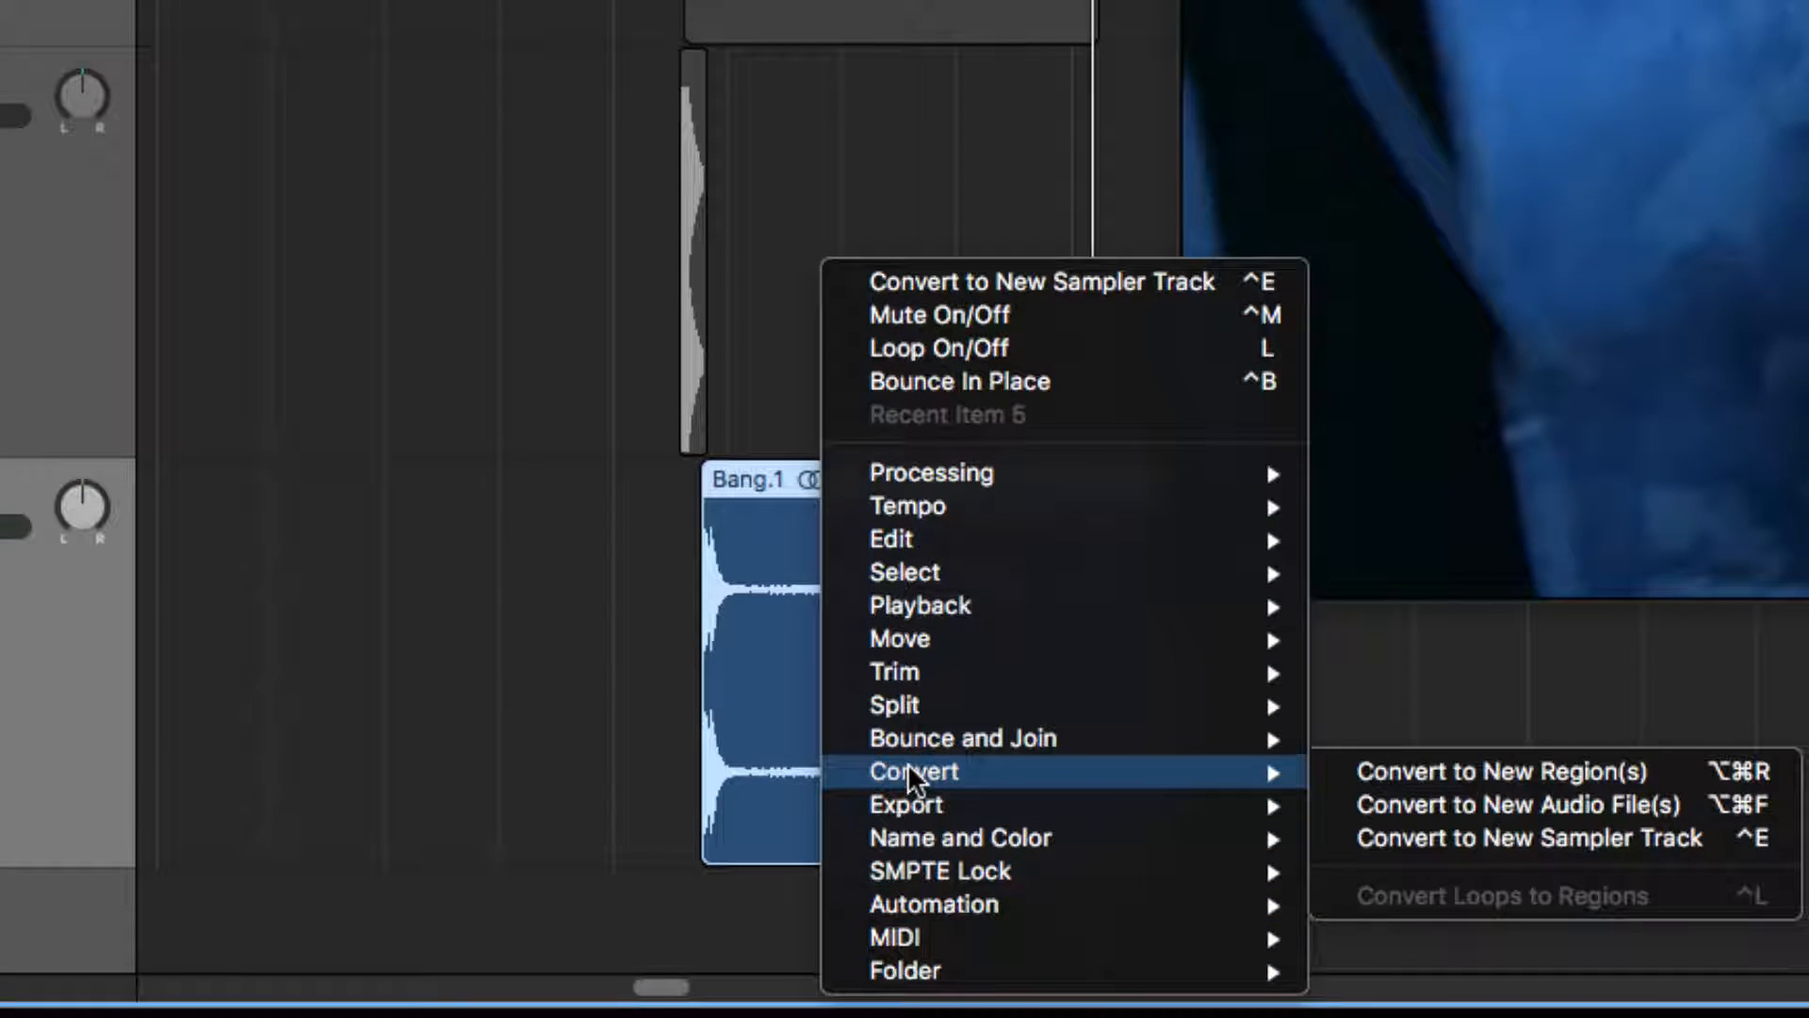
click(1559, 840)
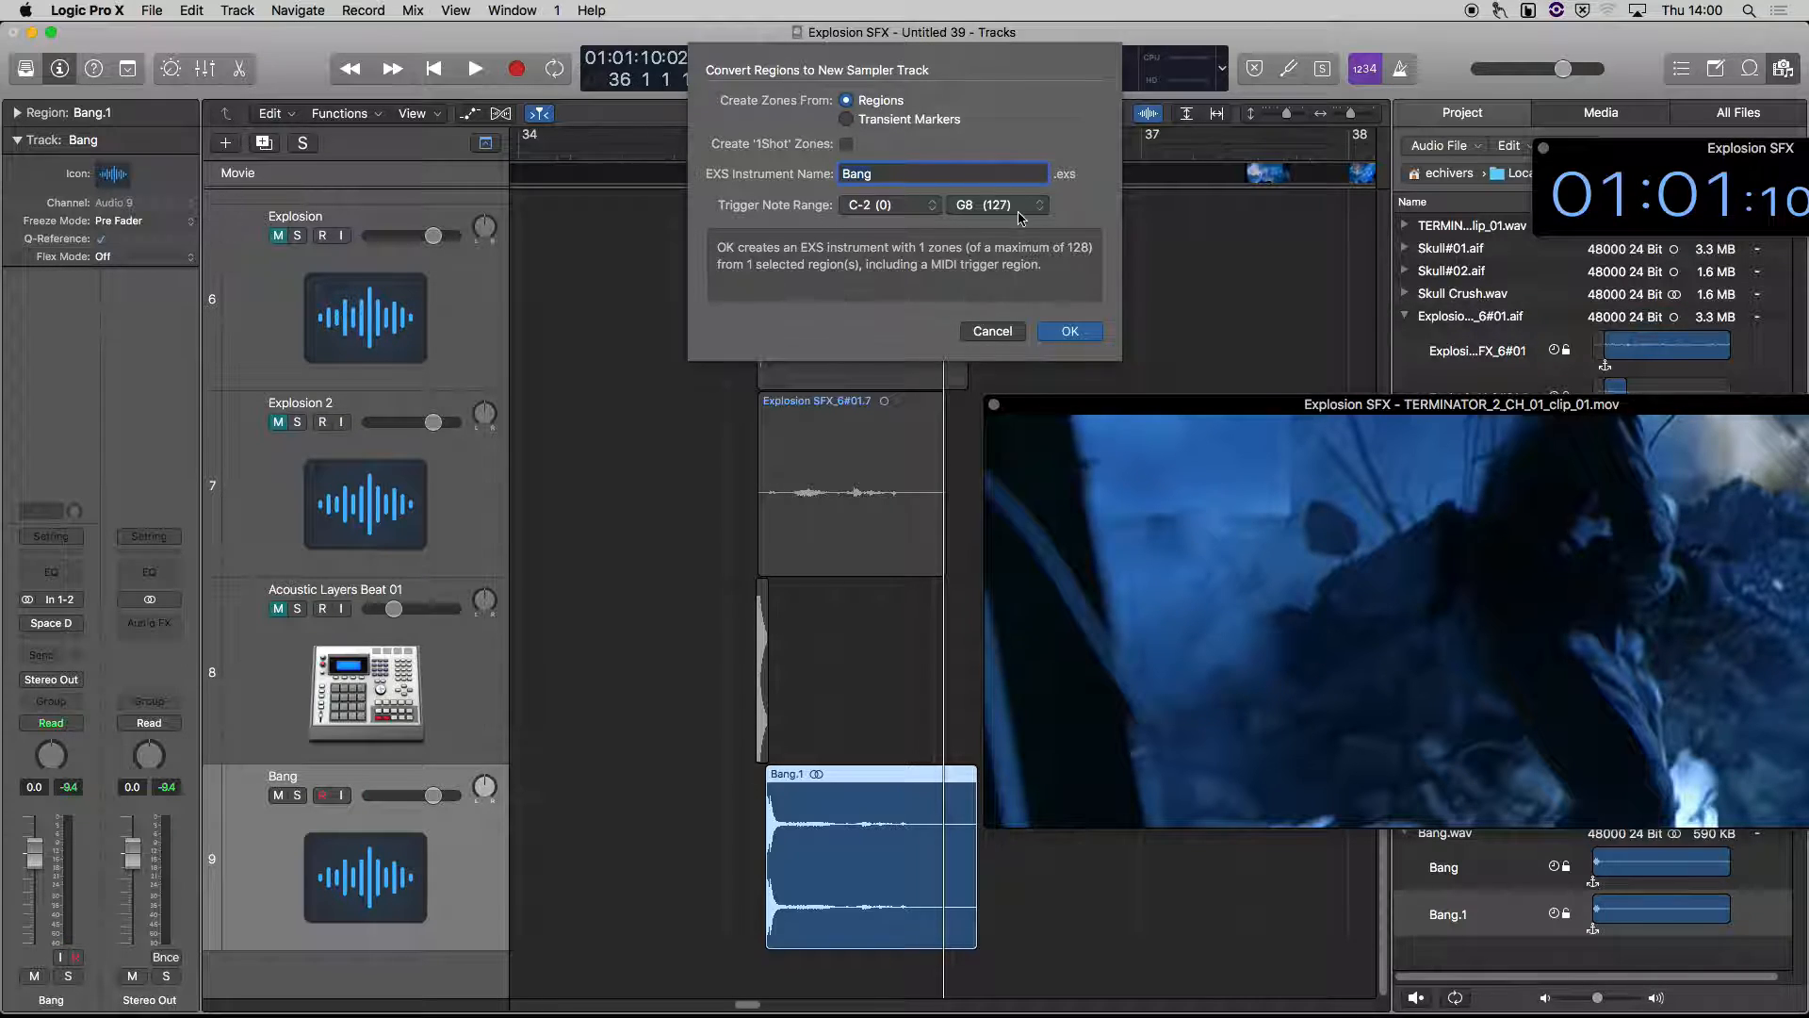
click(1068, 332)
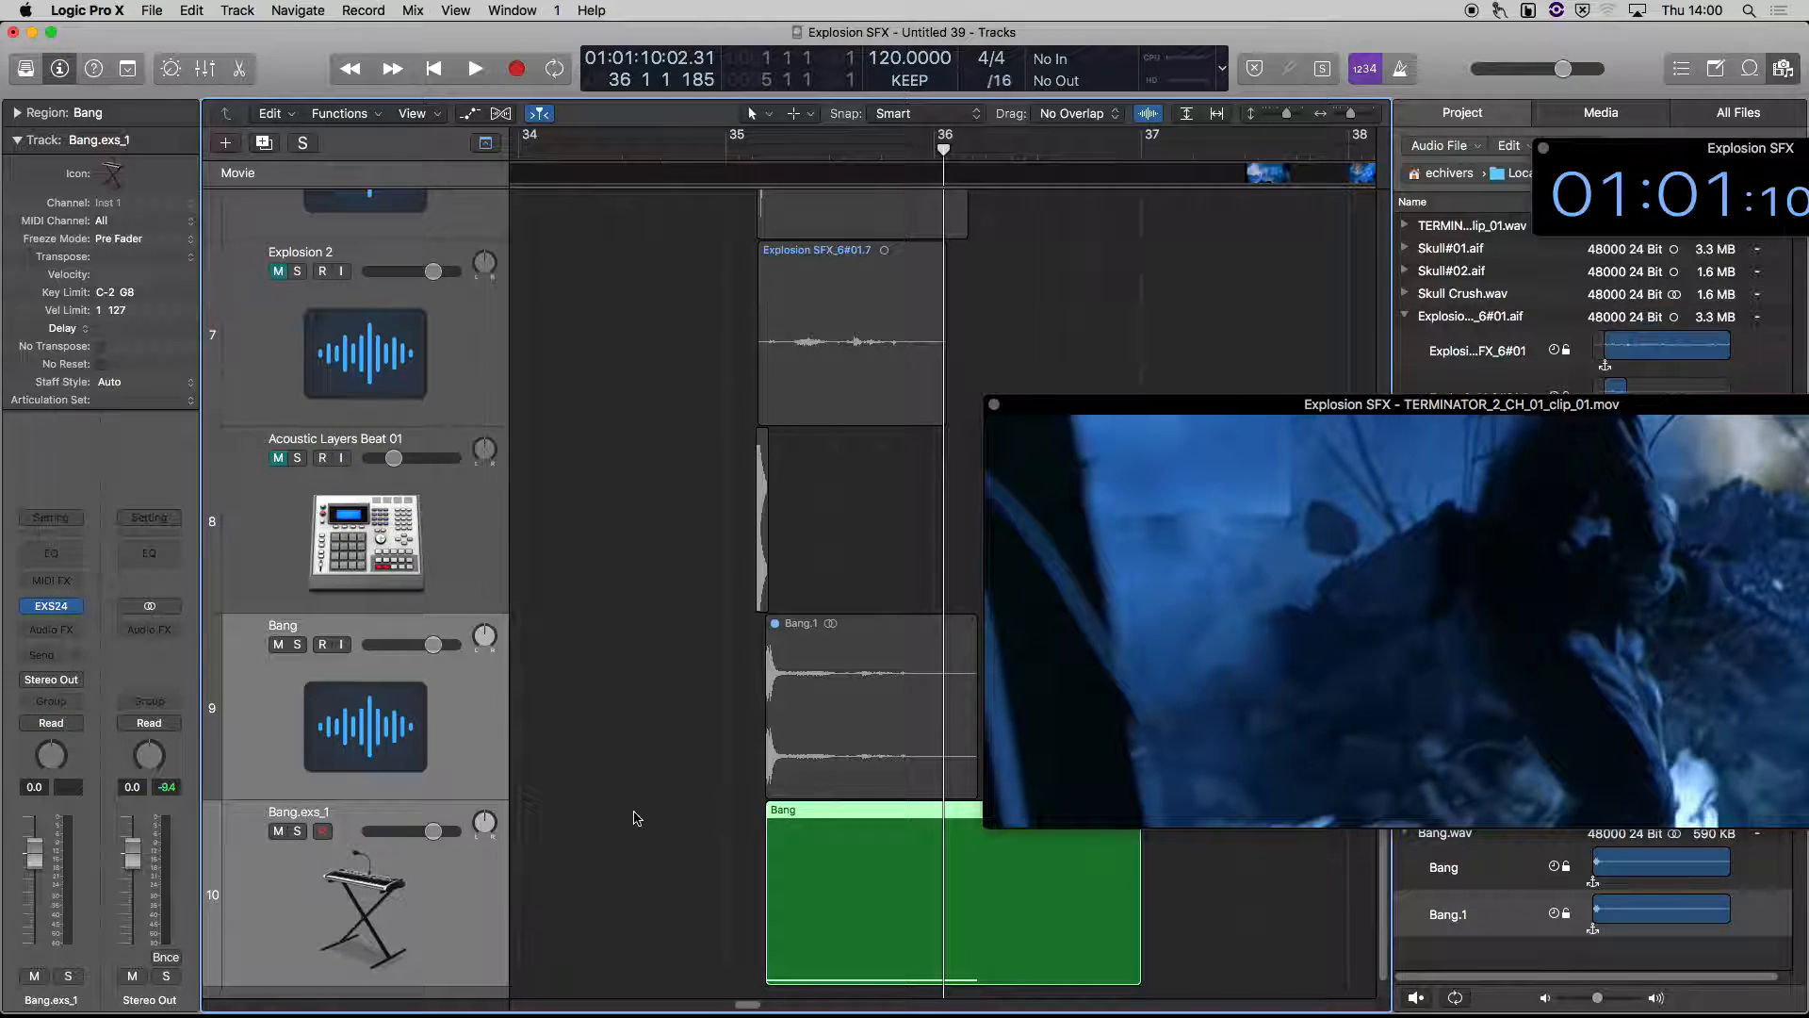
Inspect the Bang MIDI region of the Bang.exs_1 track in the Piano Roll and audition its C-2 key
click(637, 816)
click(841, 718)
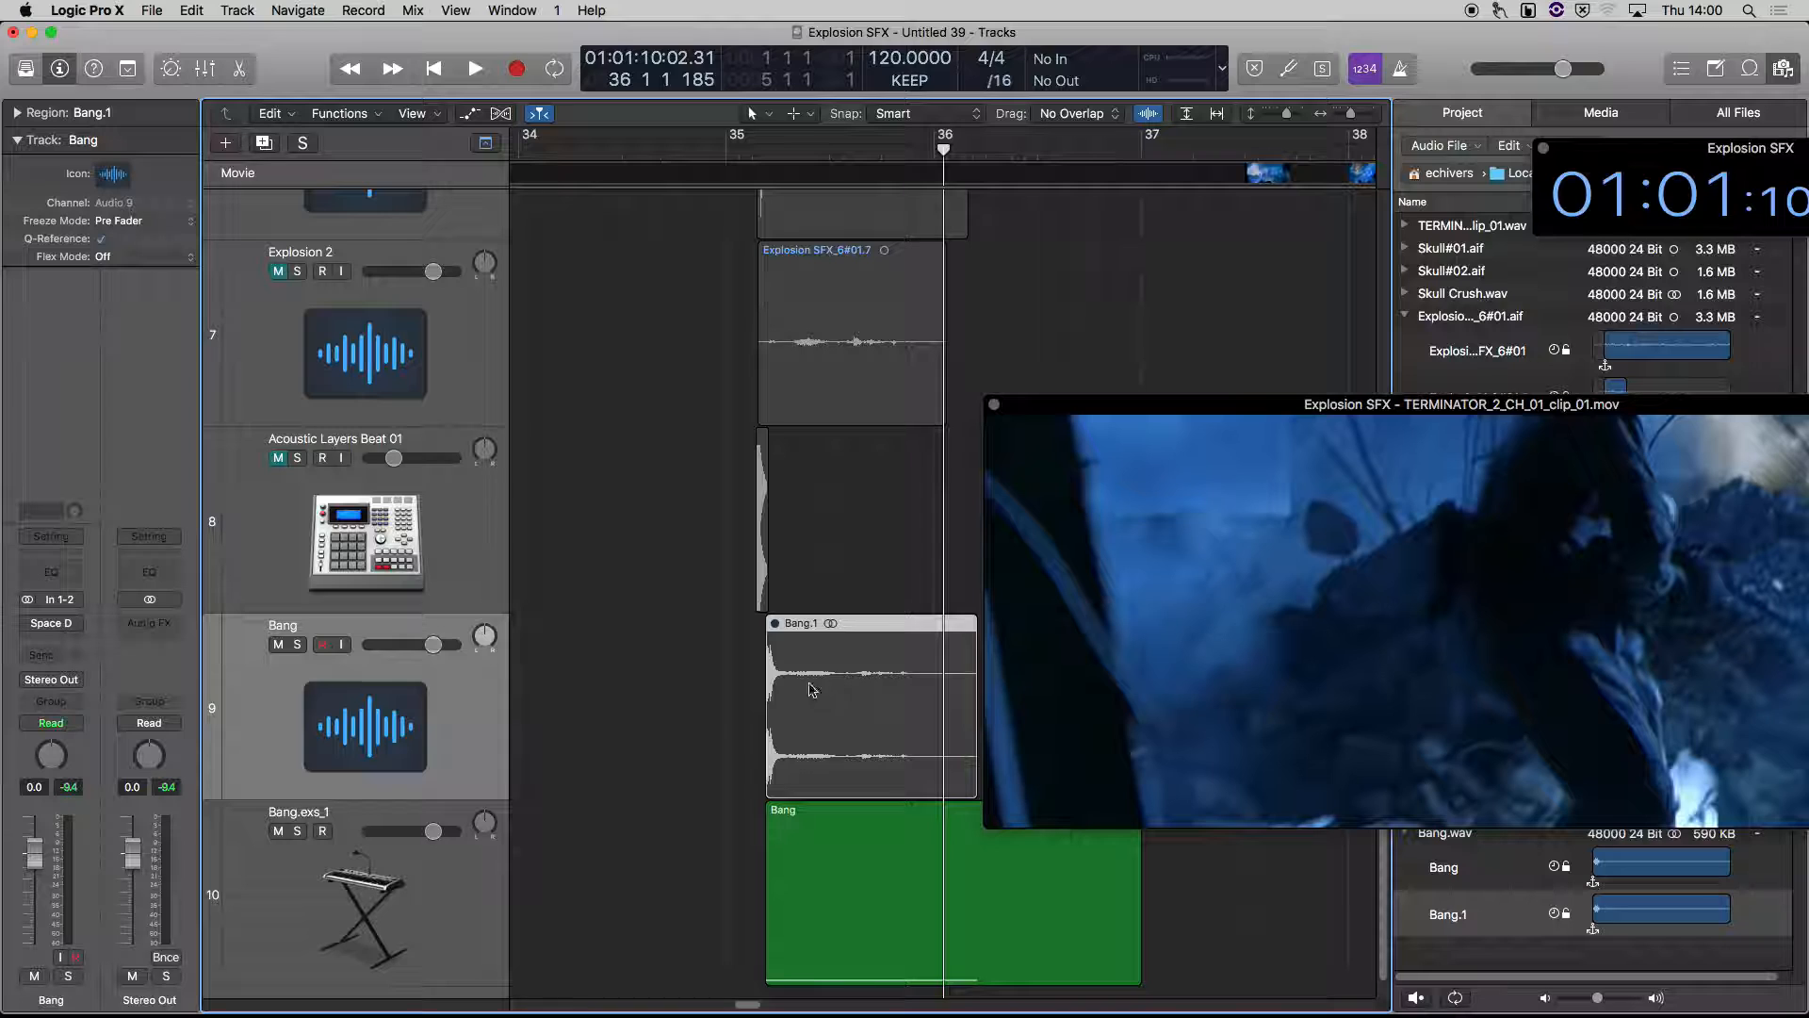
click(452, 890)
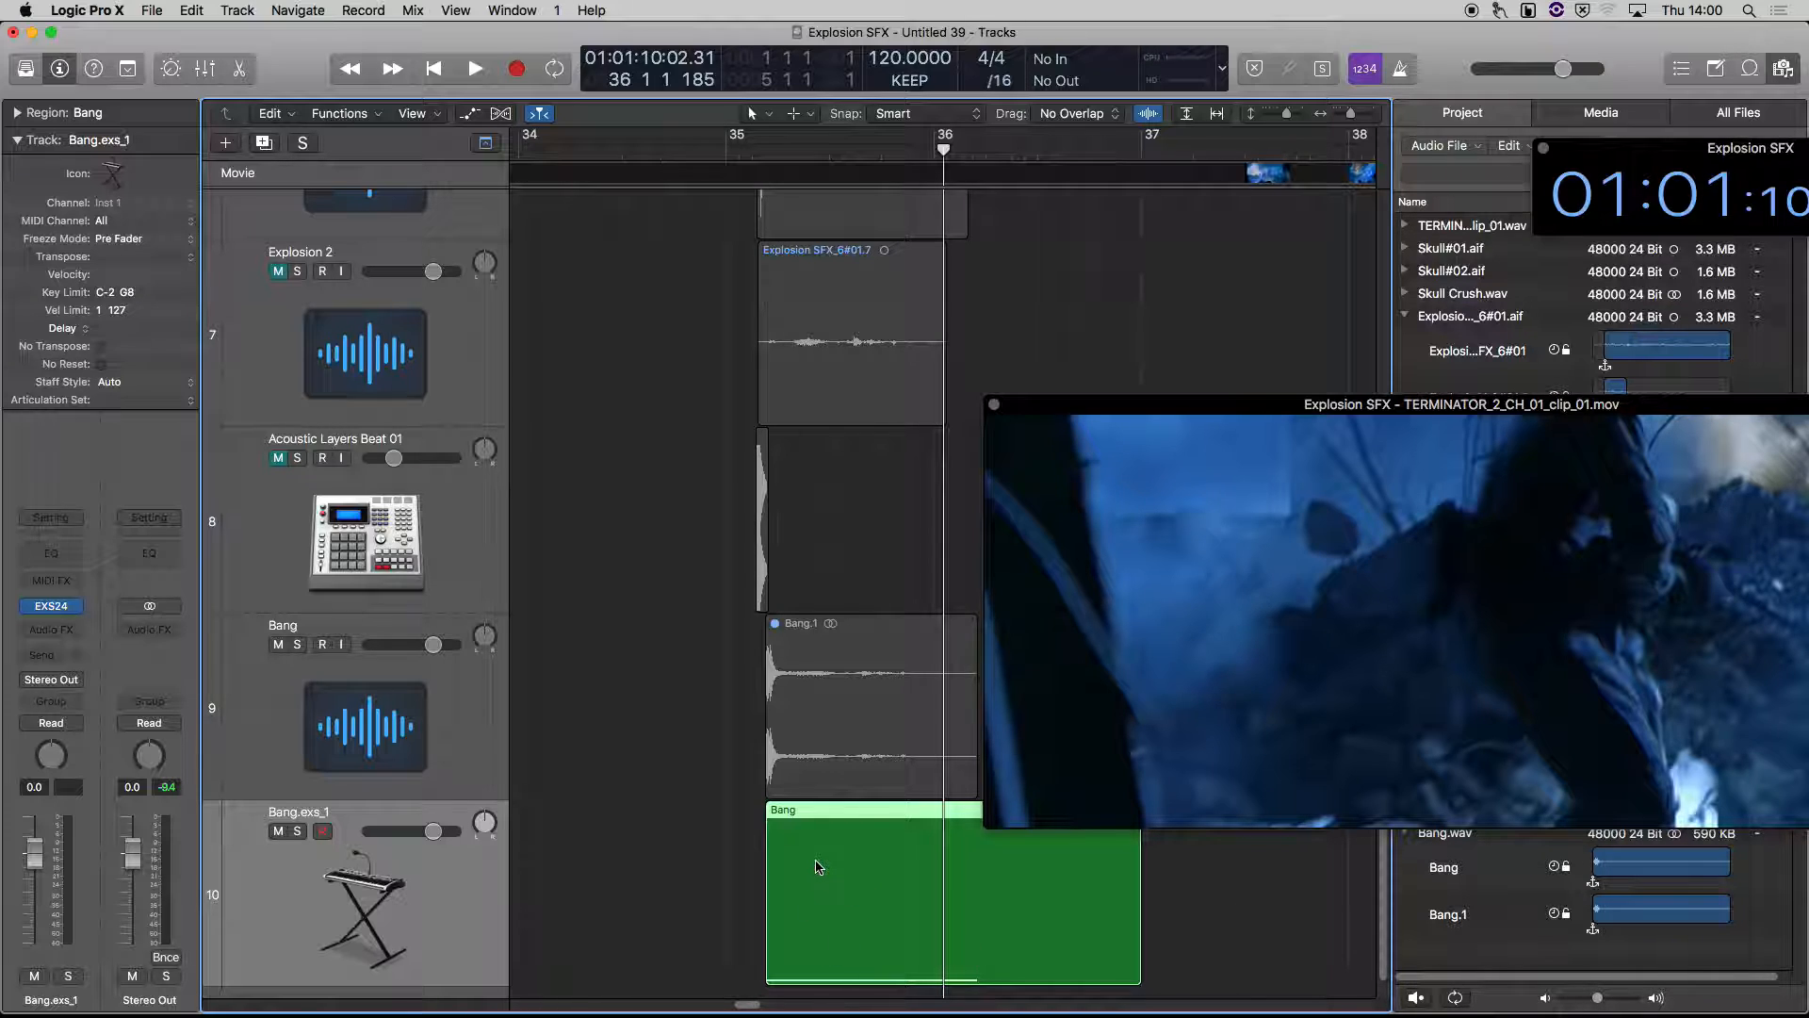
double_click(820, 862)
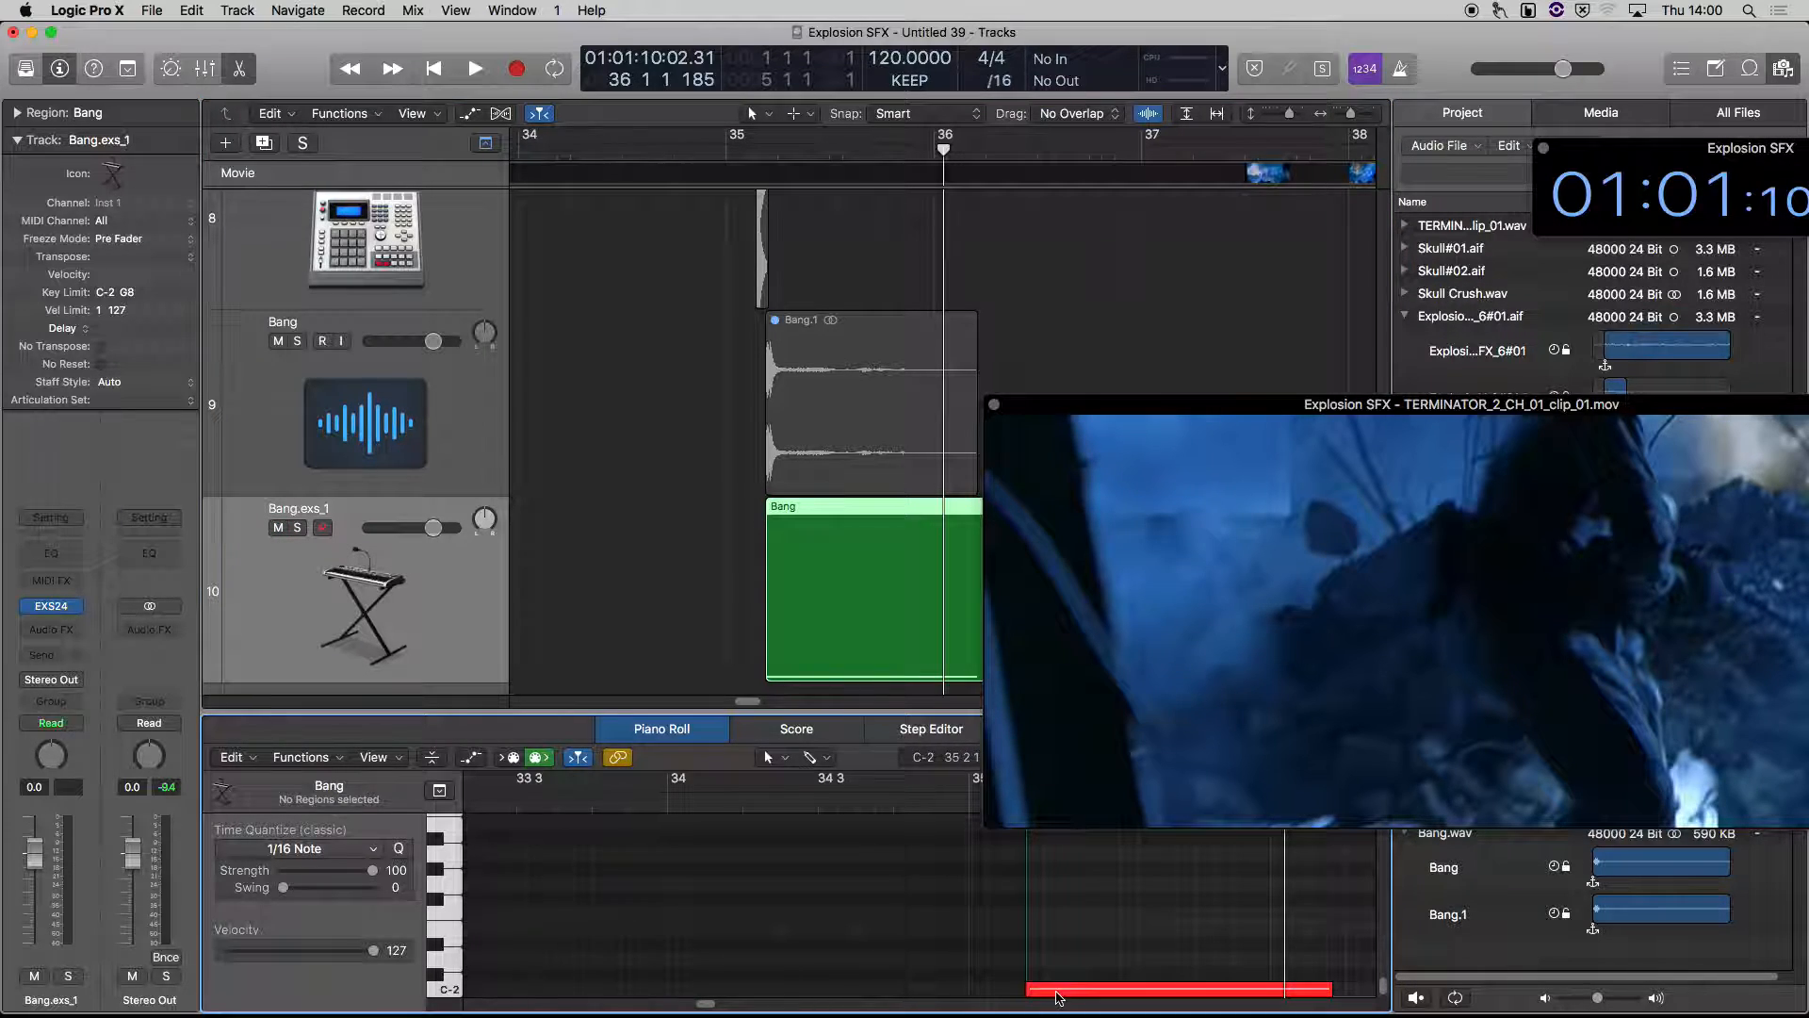
click(1050, 989)
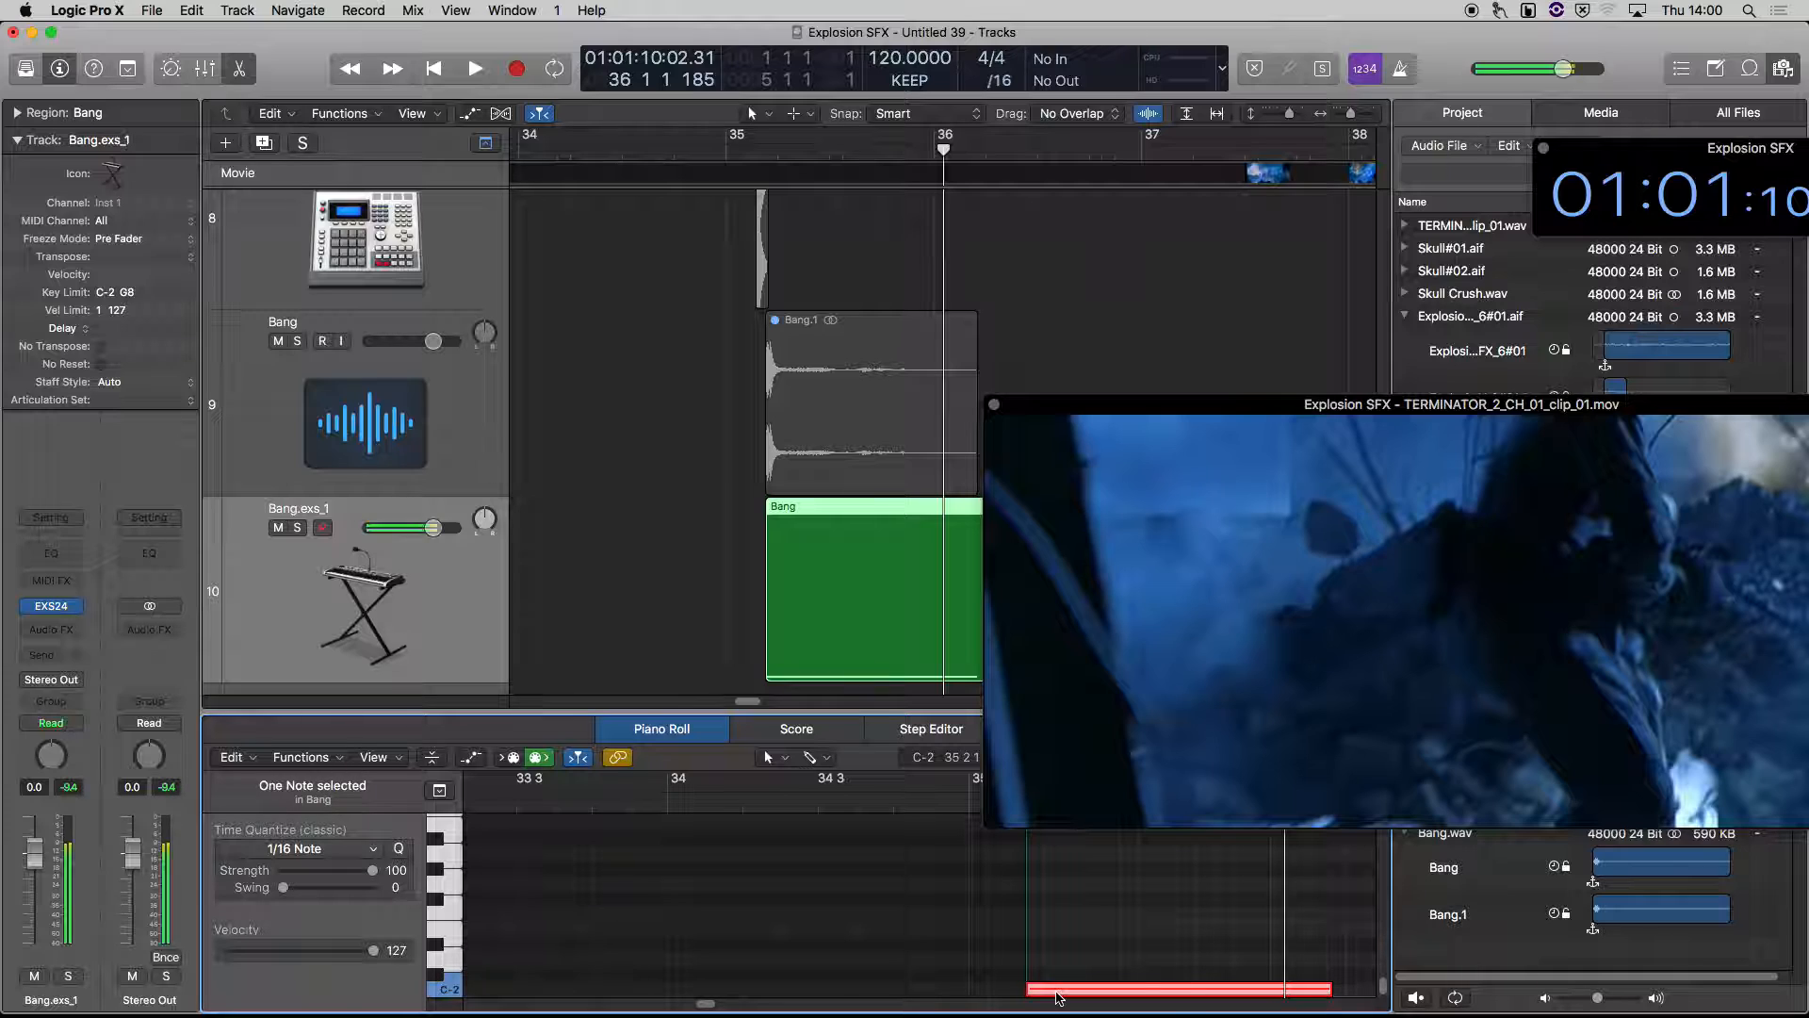
click(452, 991)
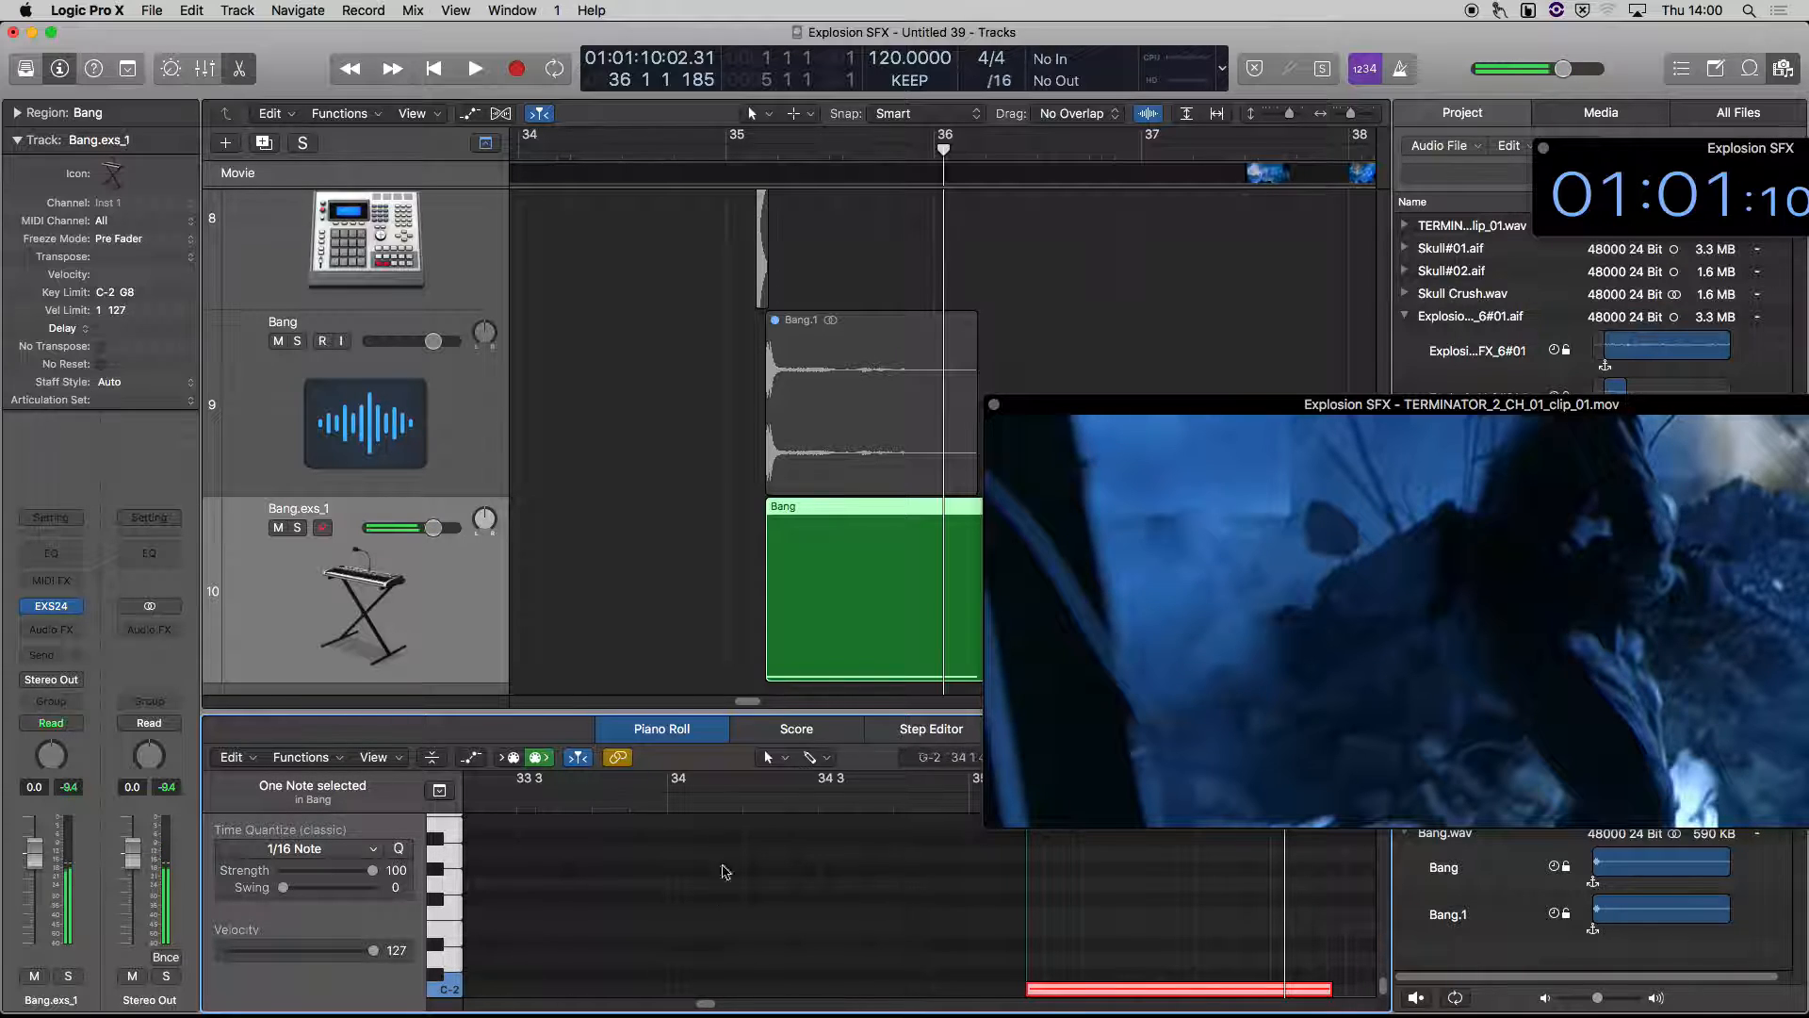
click(656, 644)
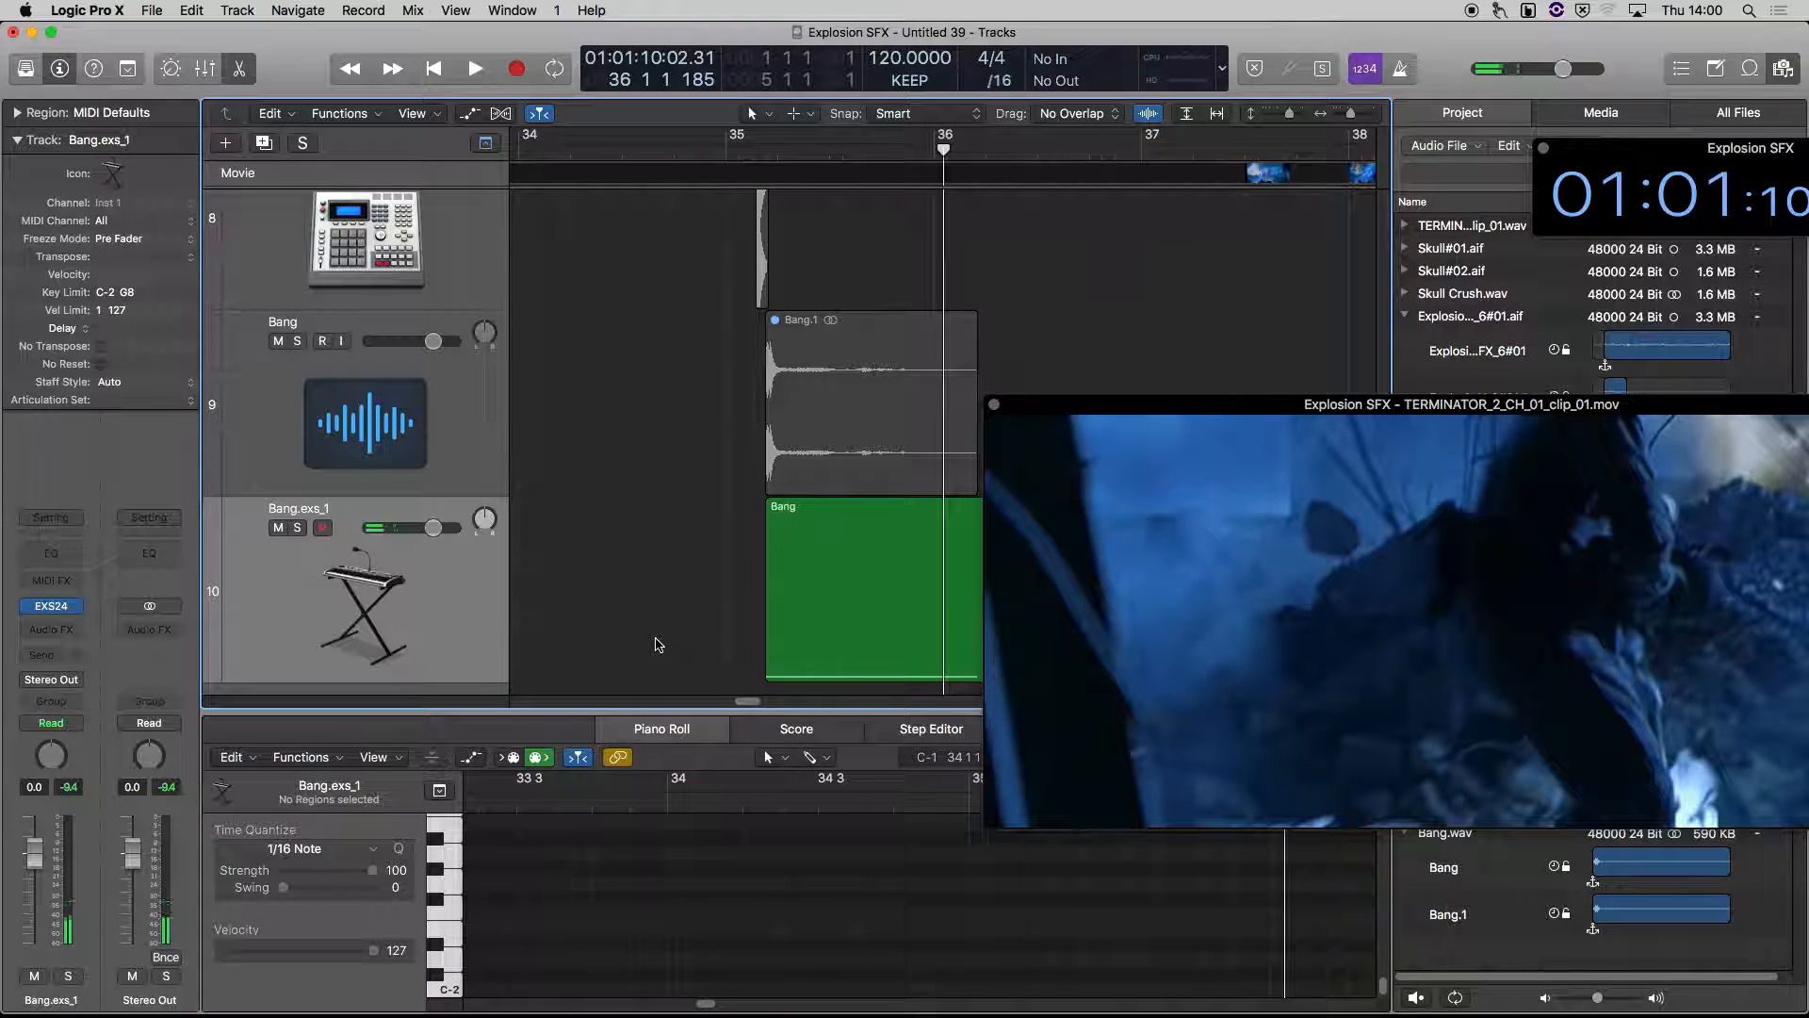
key(e)
click(374, 858)
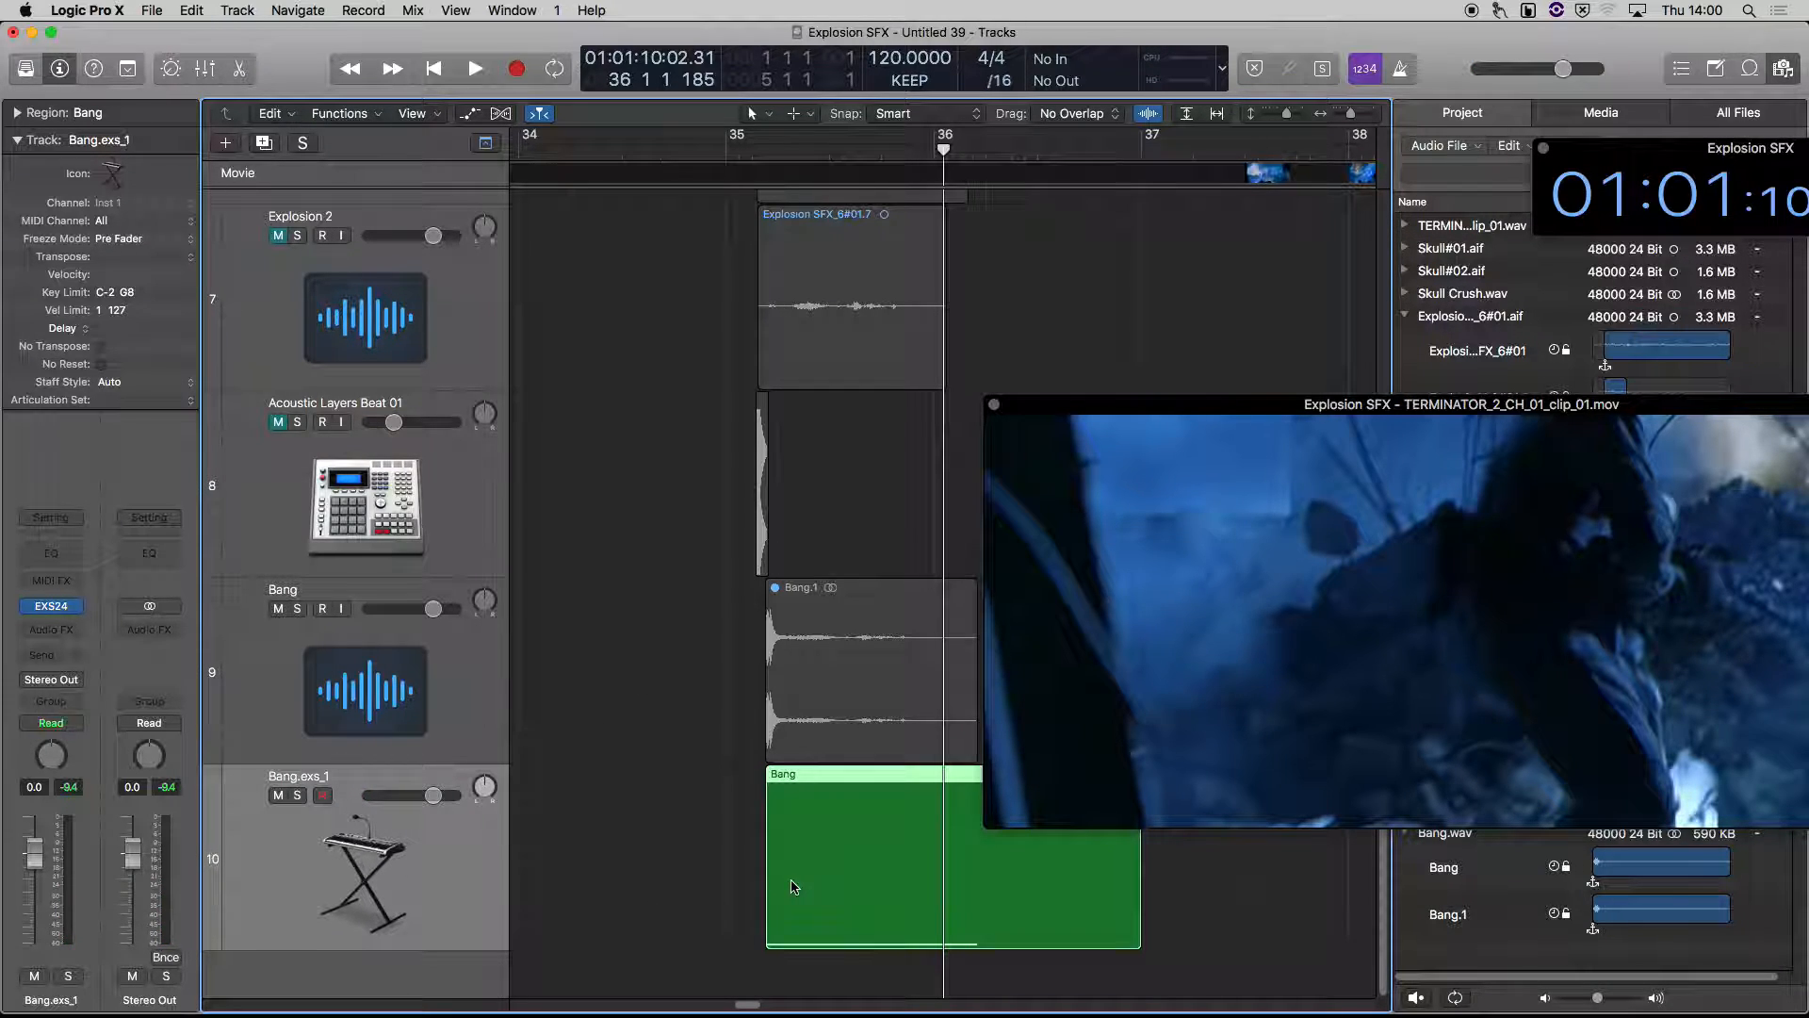
double_click(903, 890)
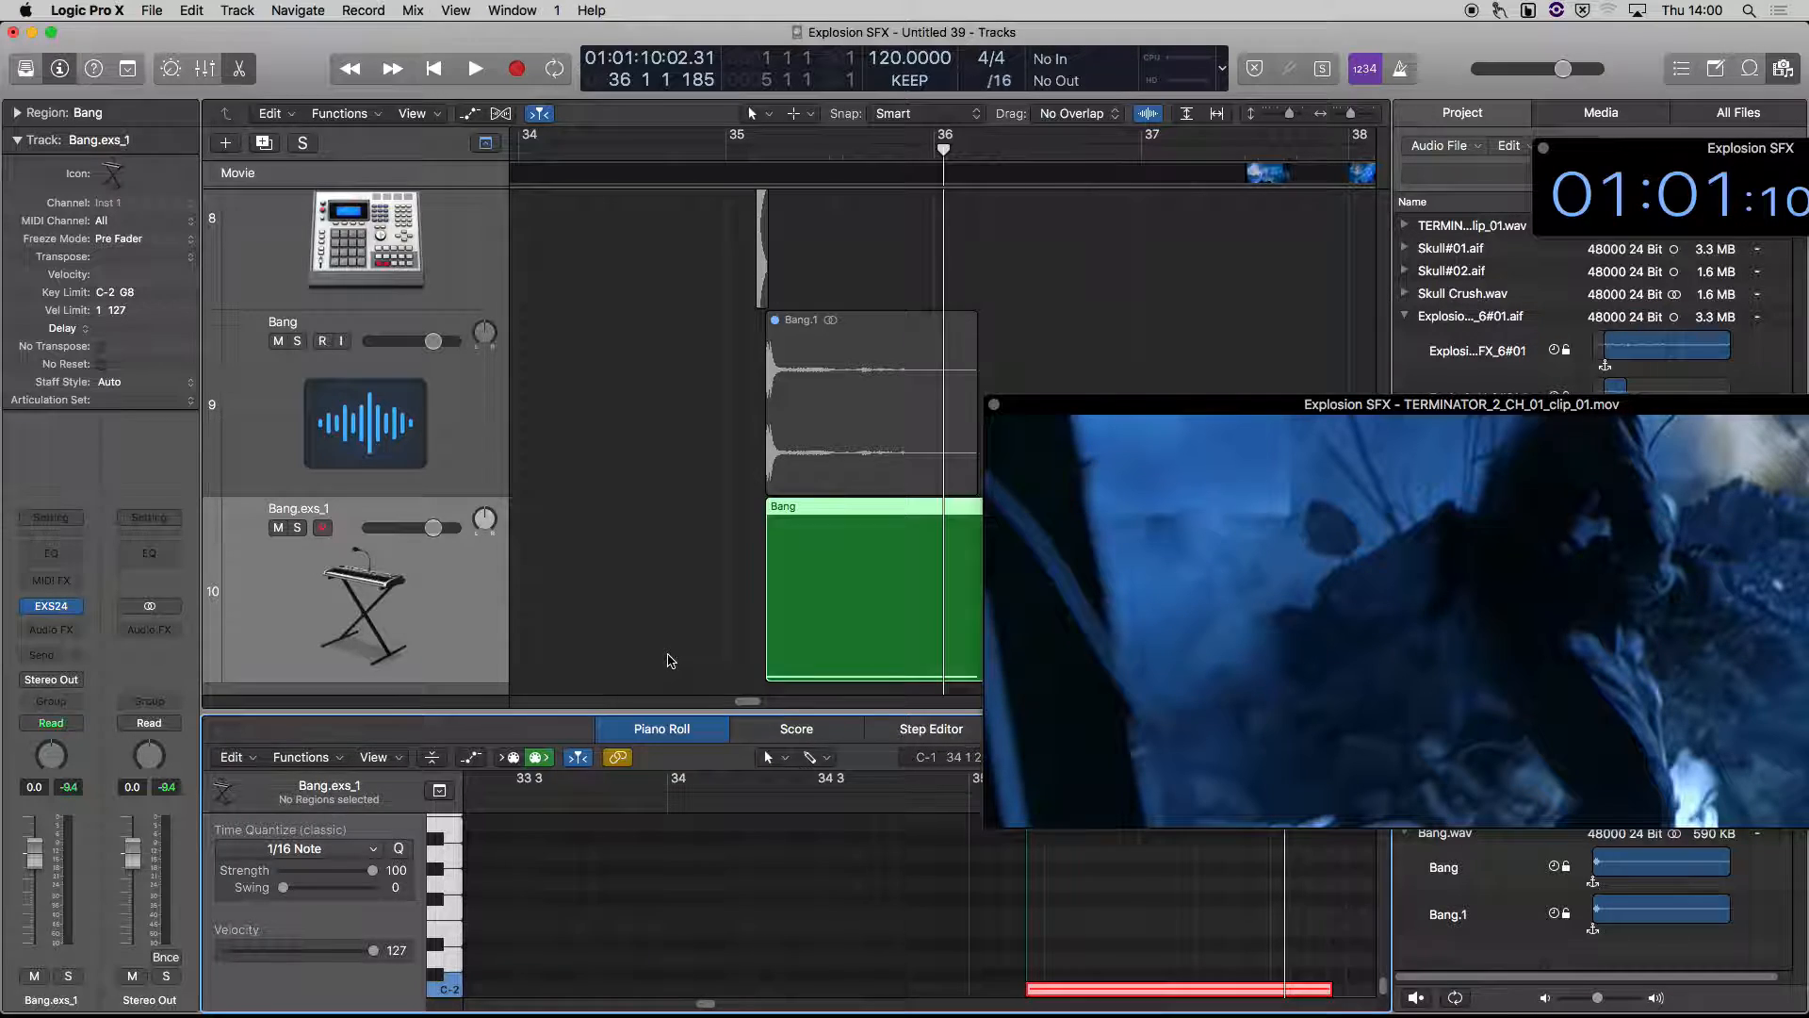
key(e)
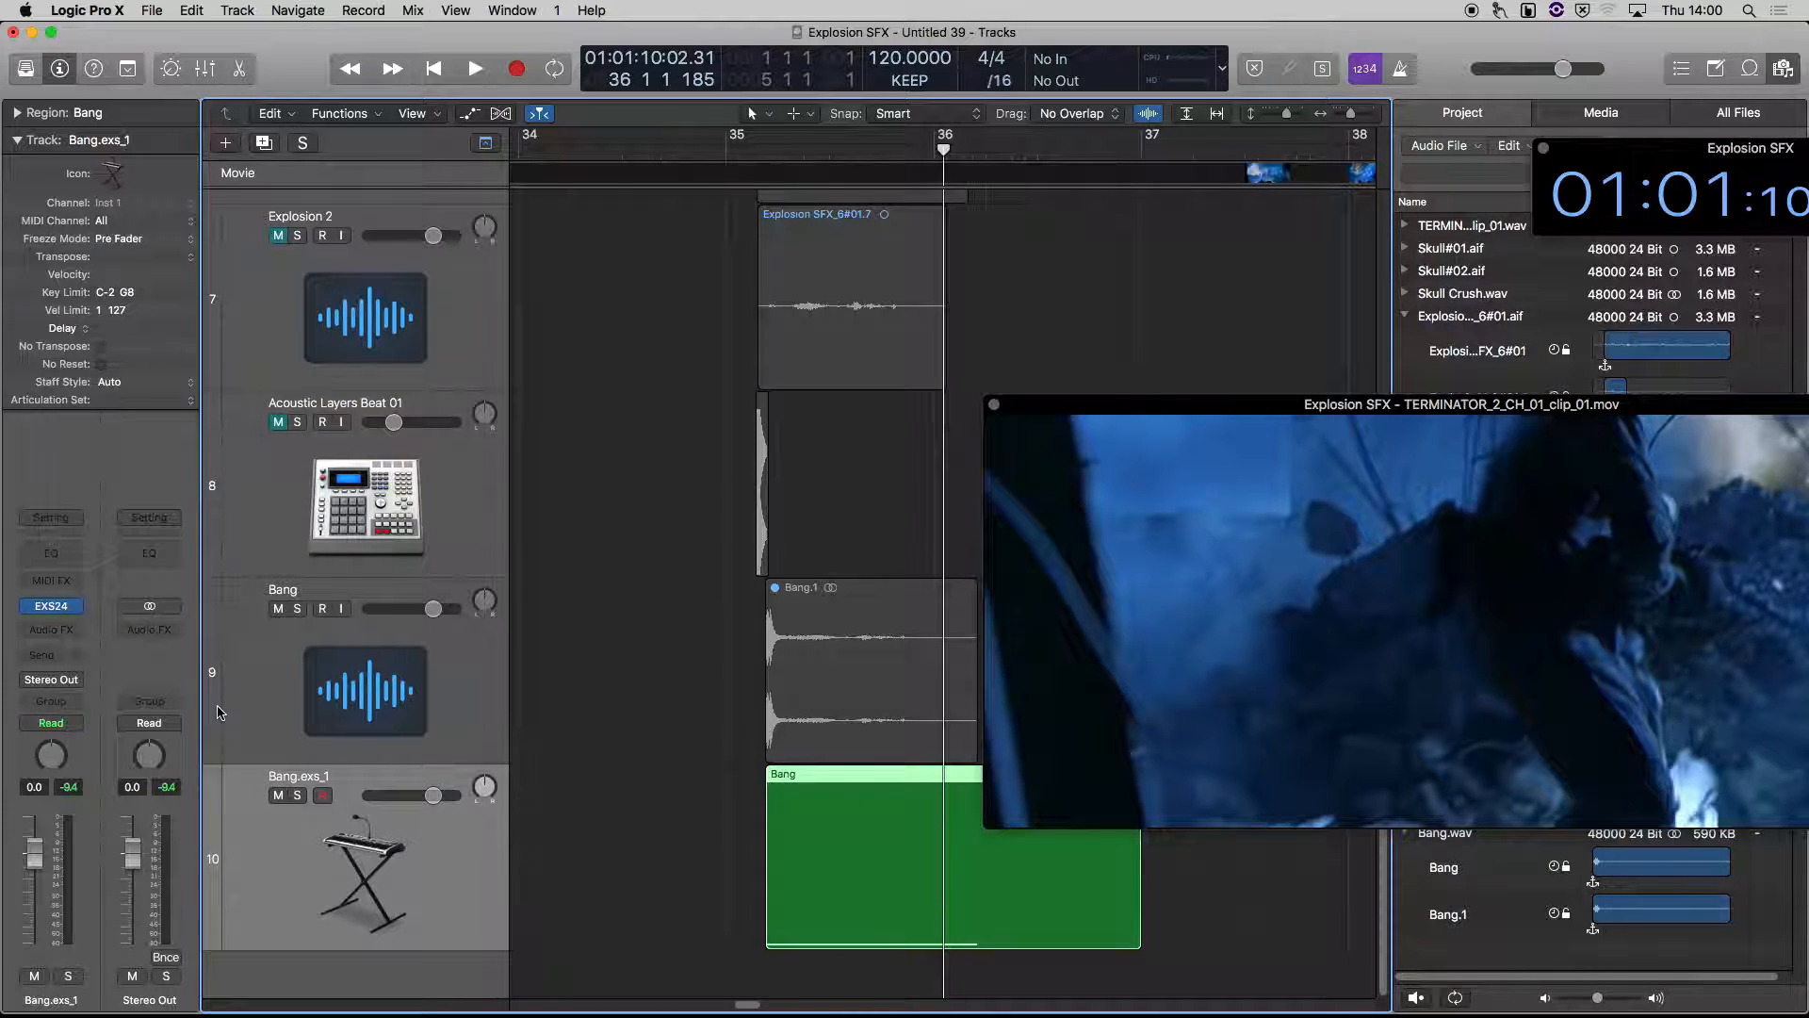
Open the EXS24 sampler of the Bang.exs_1 track and check the Advanced Tools settings in the preferences
click(50, 609)
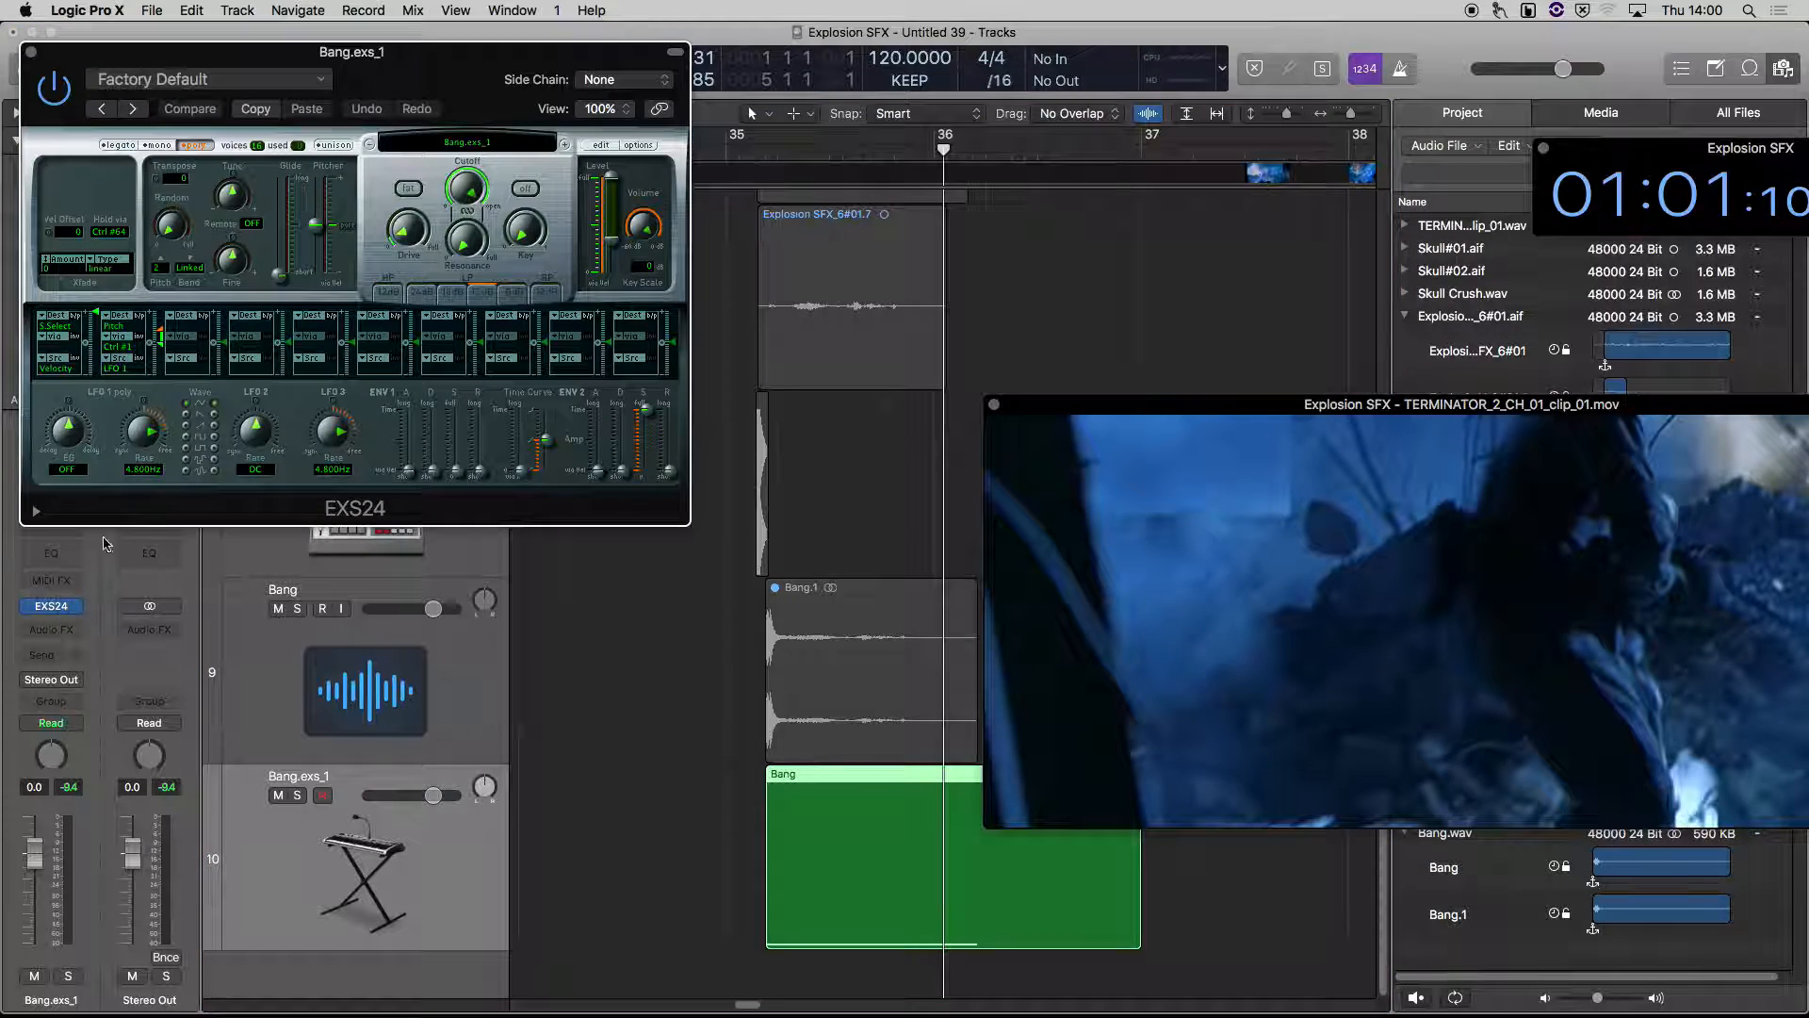
drag(370, 105, 466, 160)
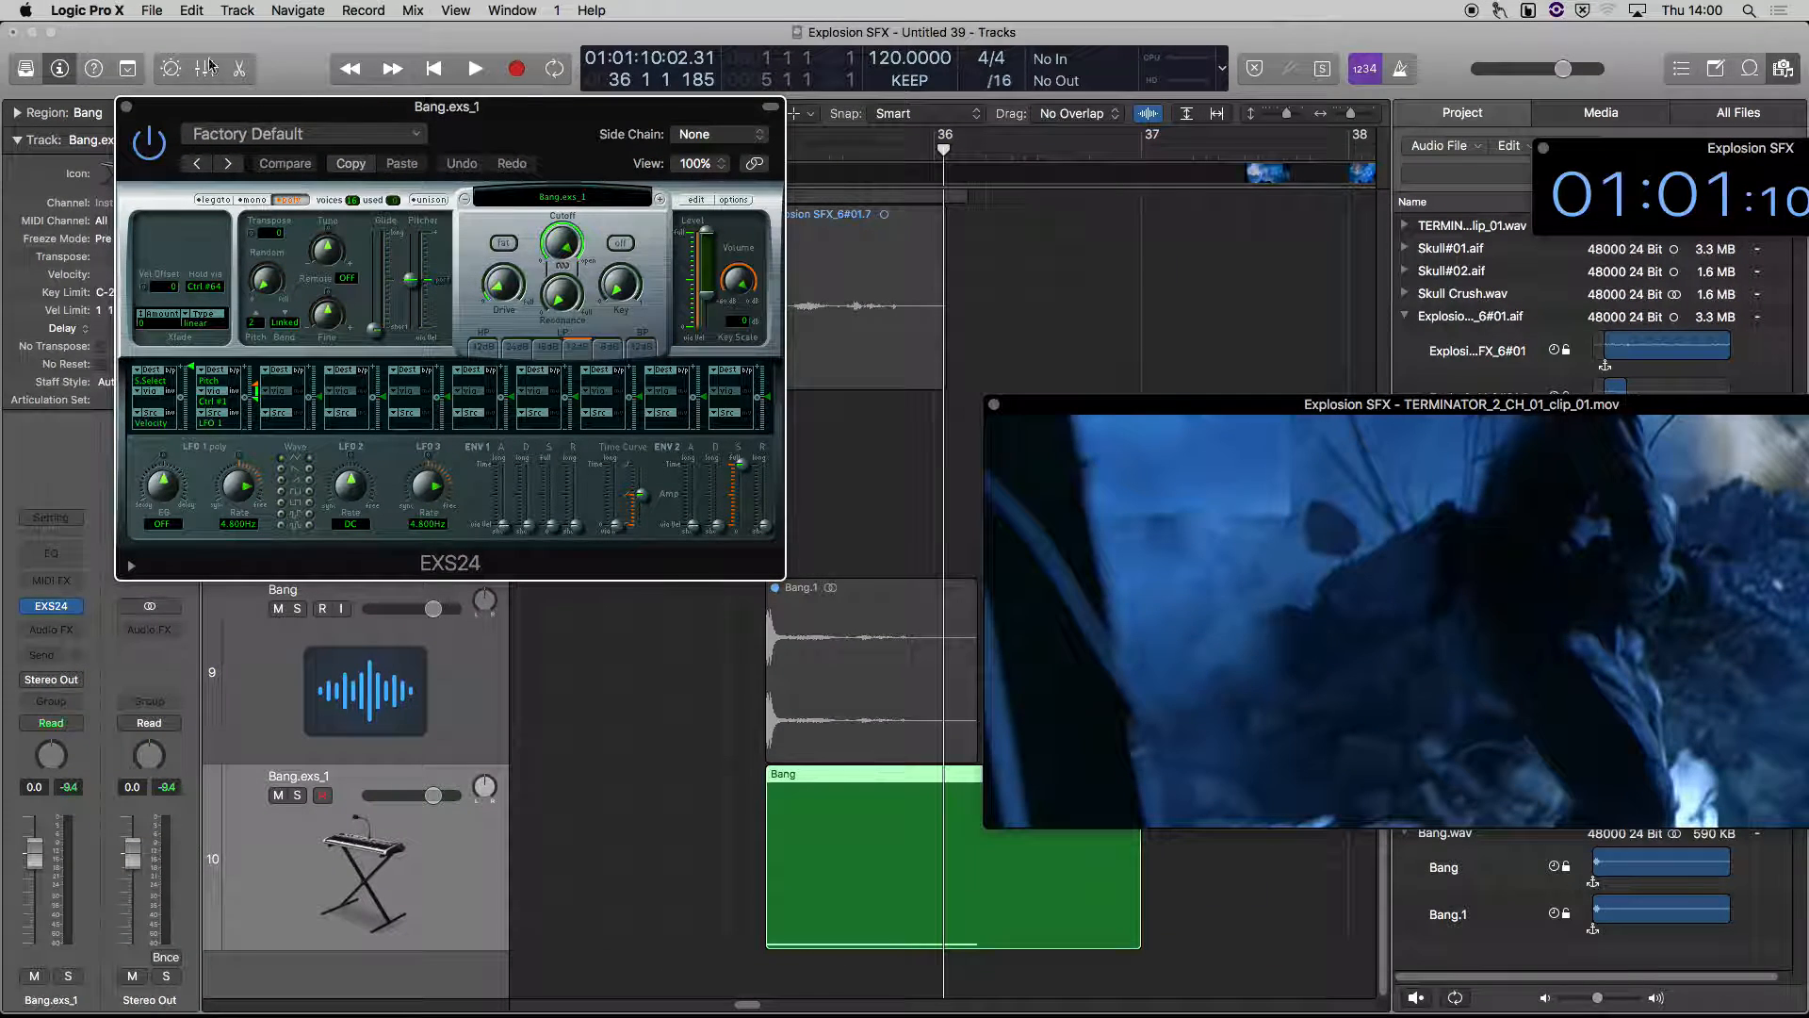
click(76, 11)
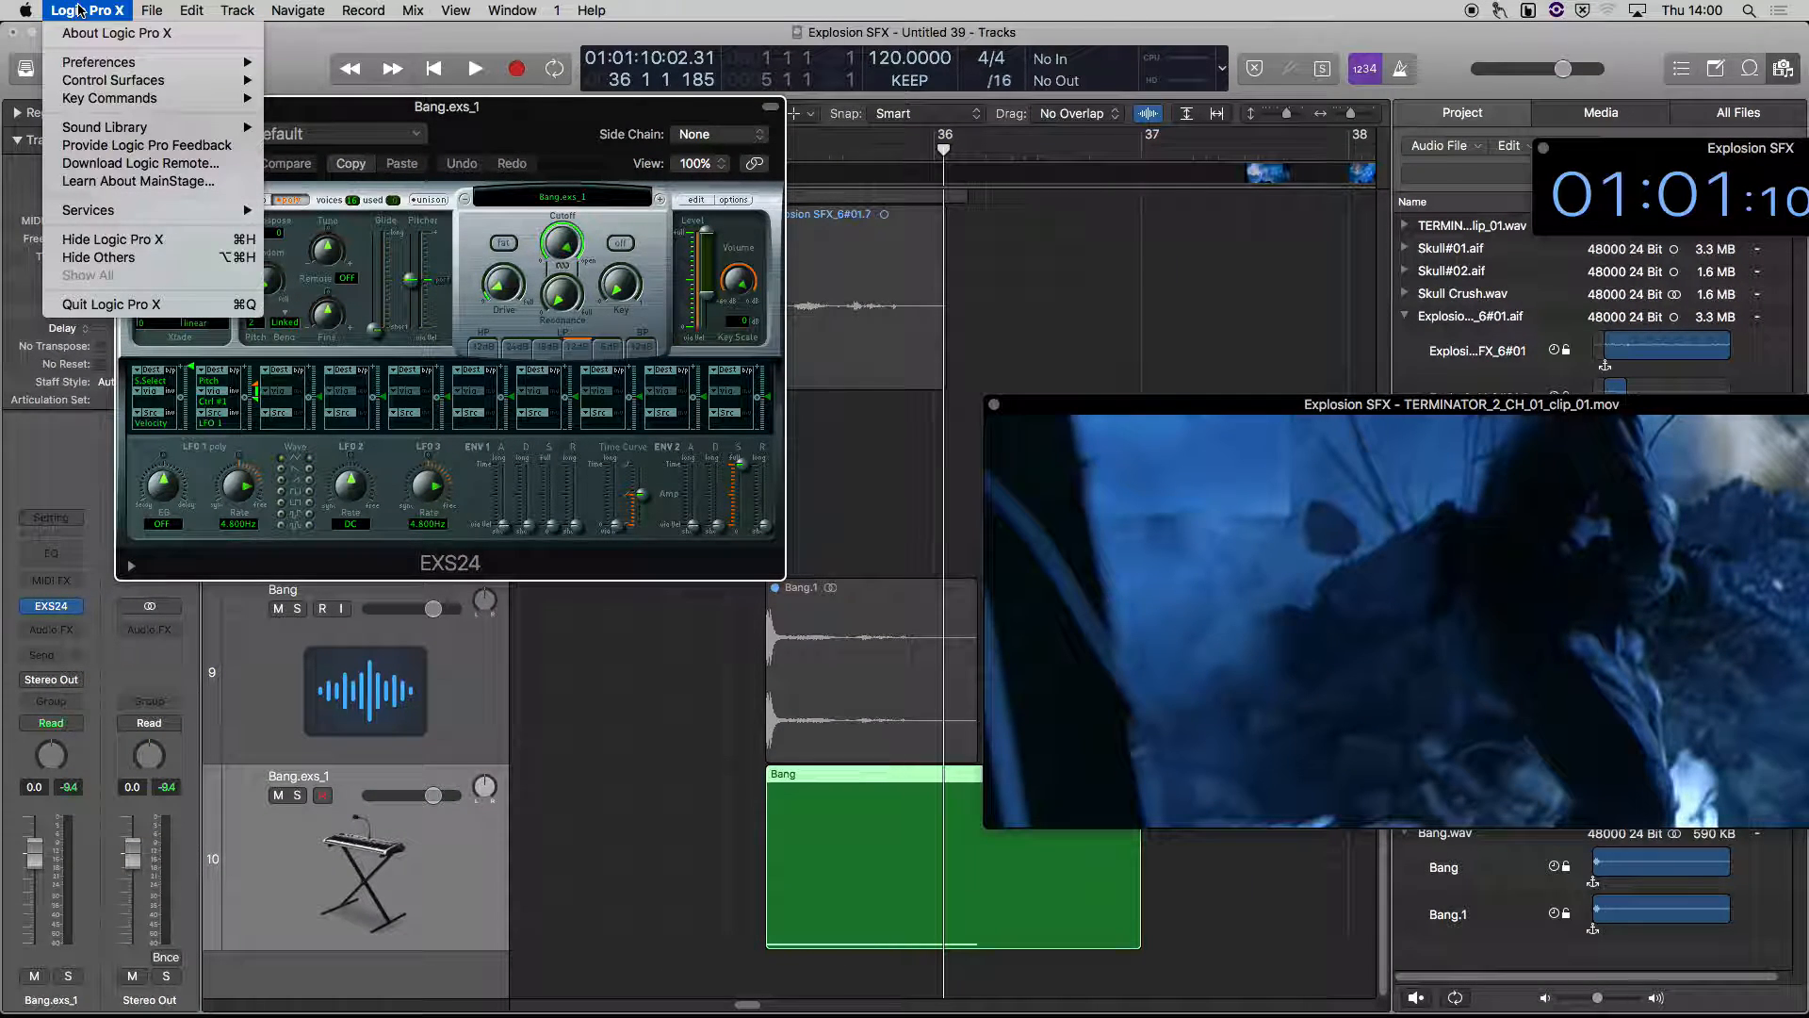
mouse_move(95, 64)
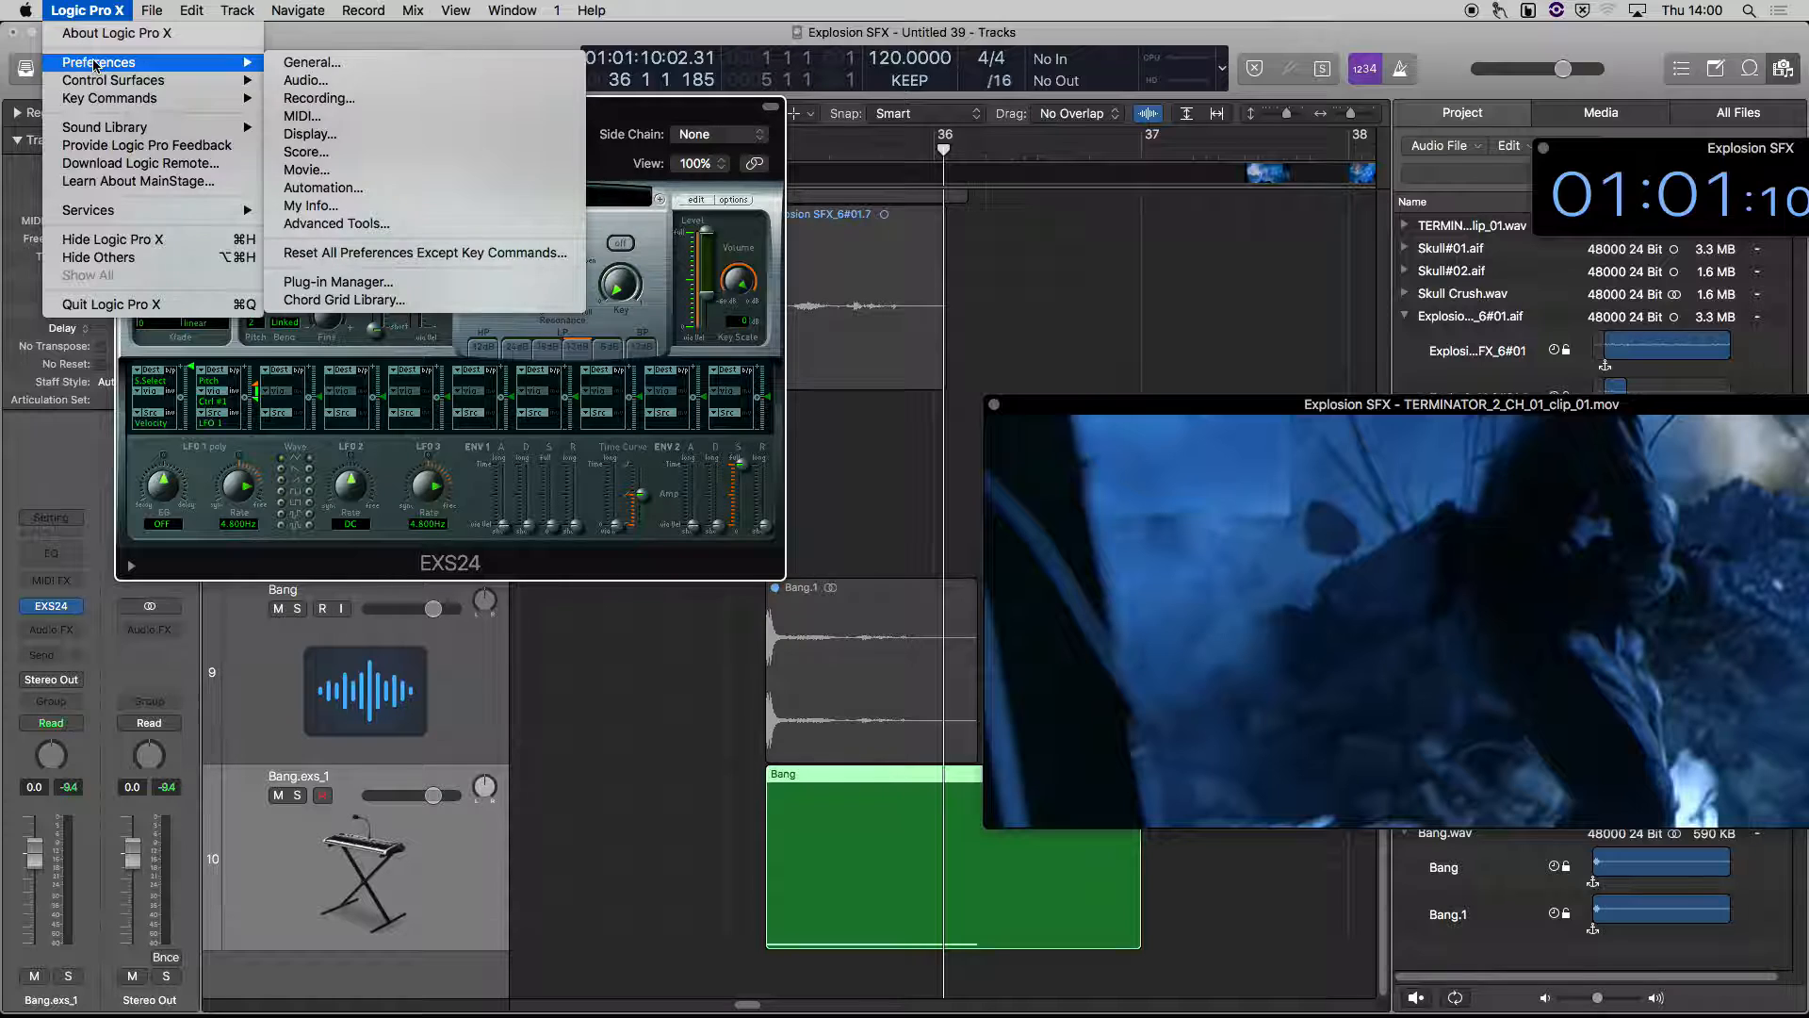
click(381, 226)
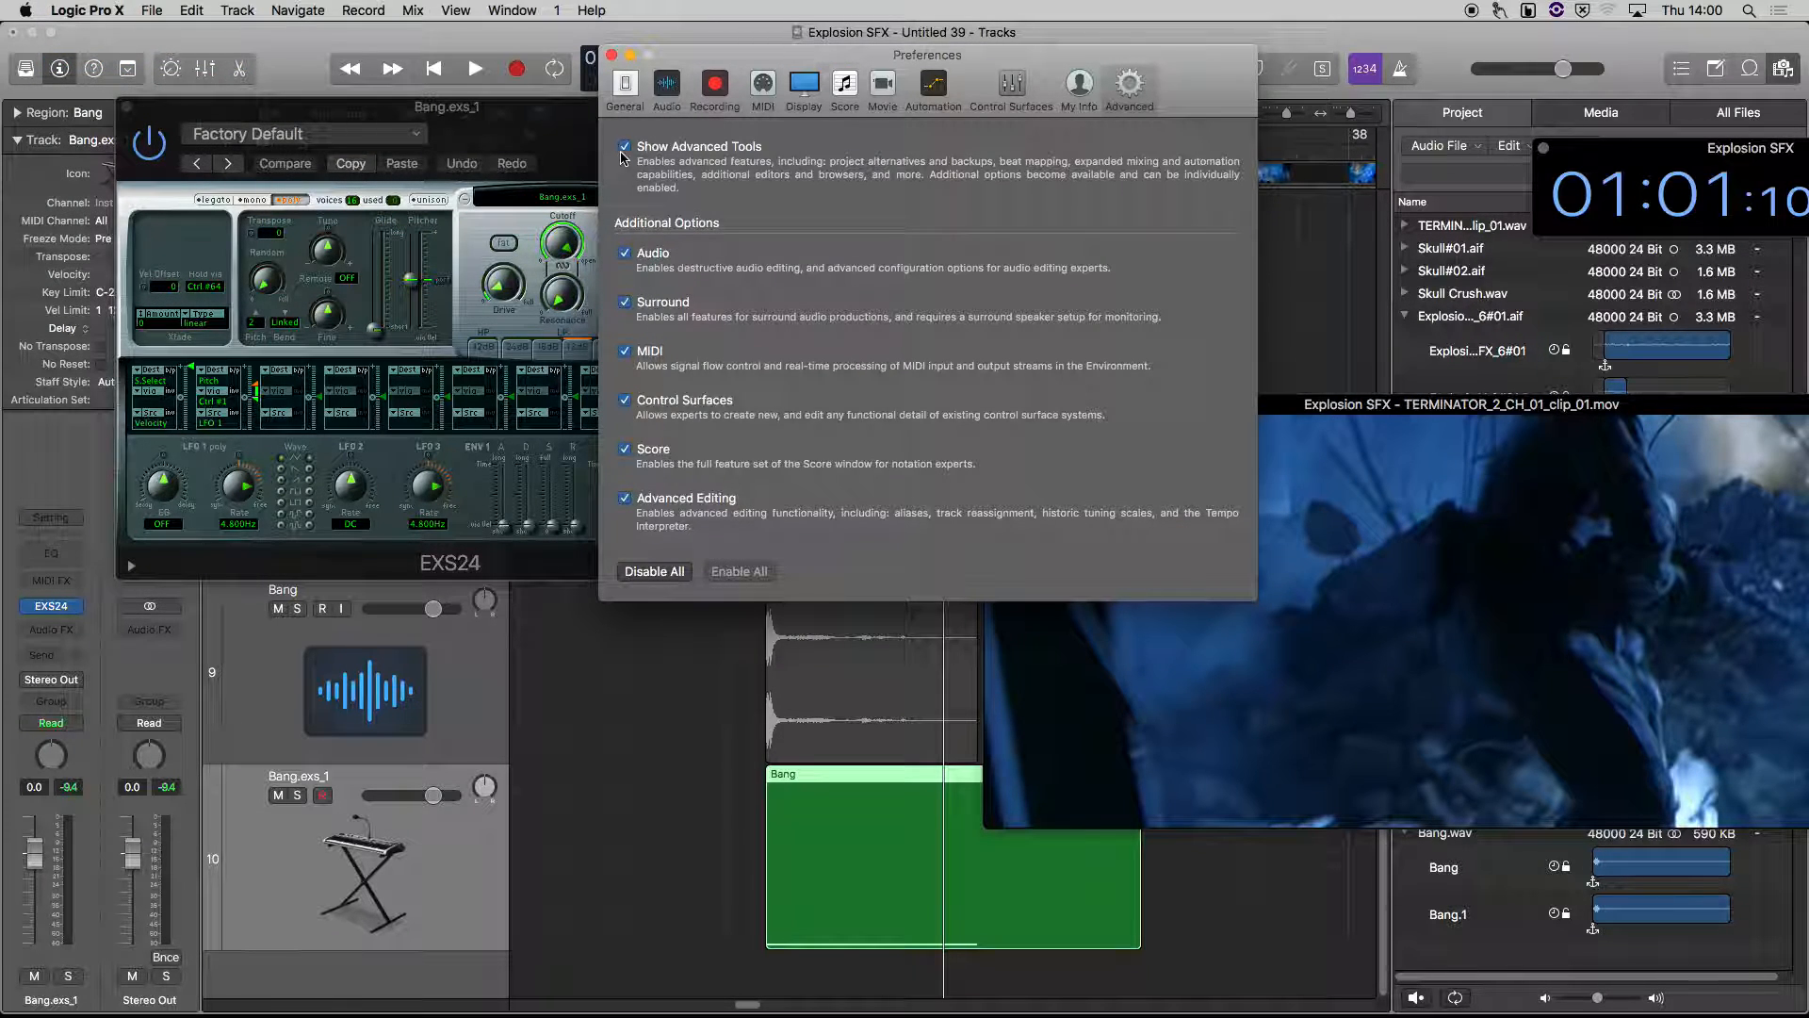
click(610, 54)
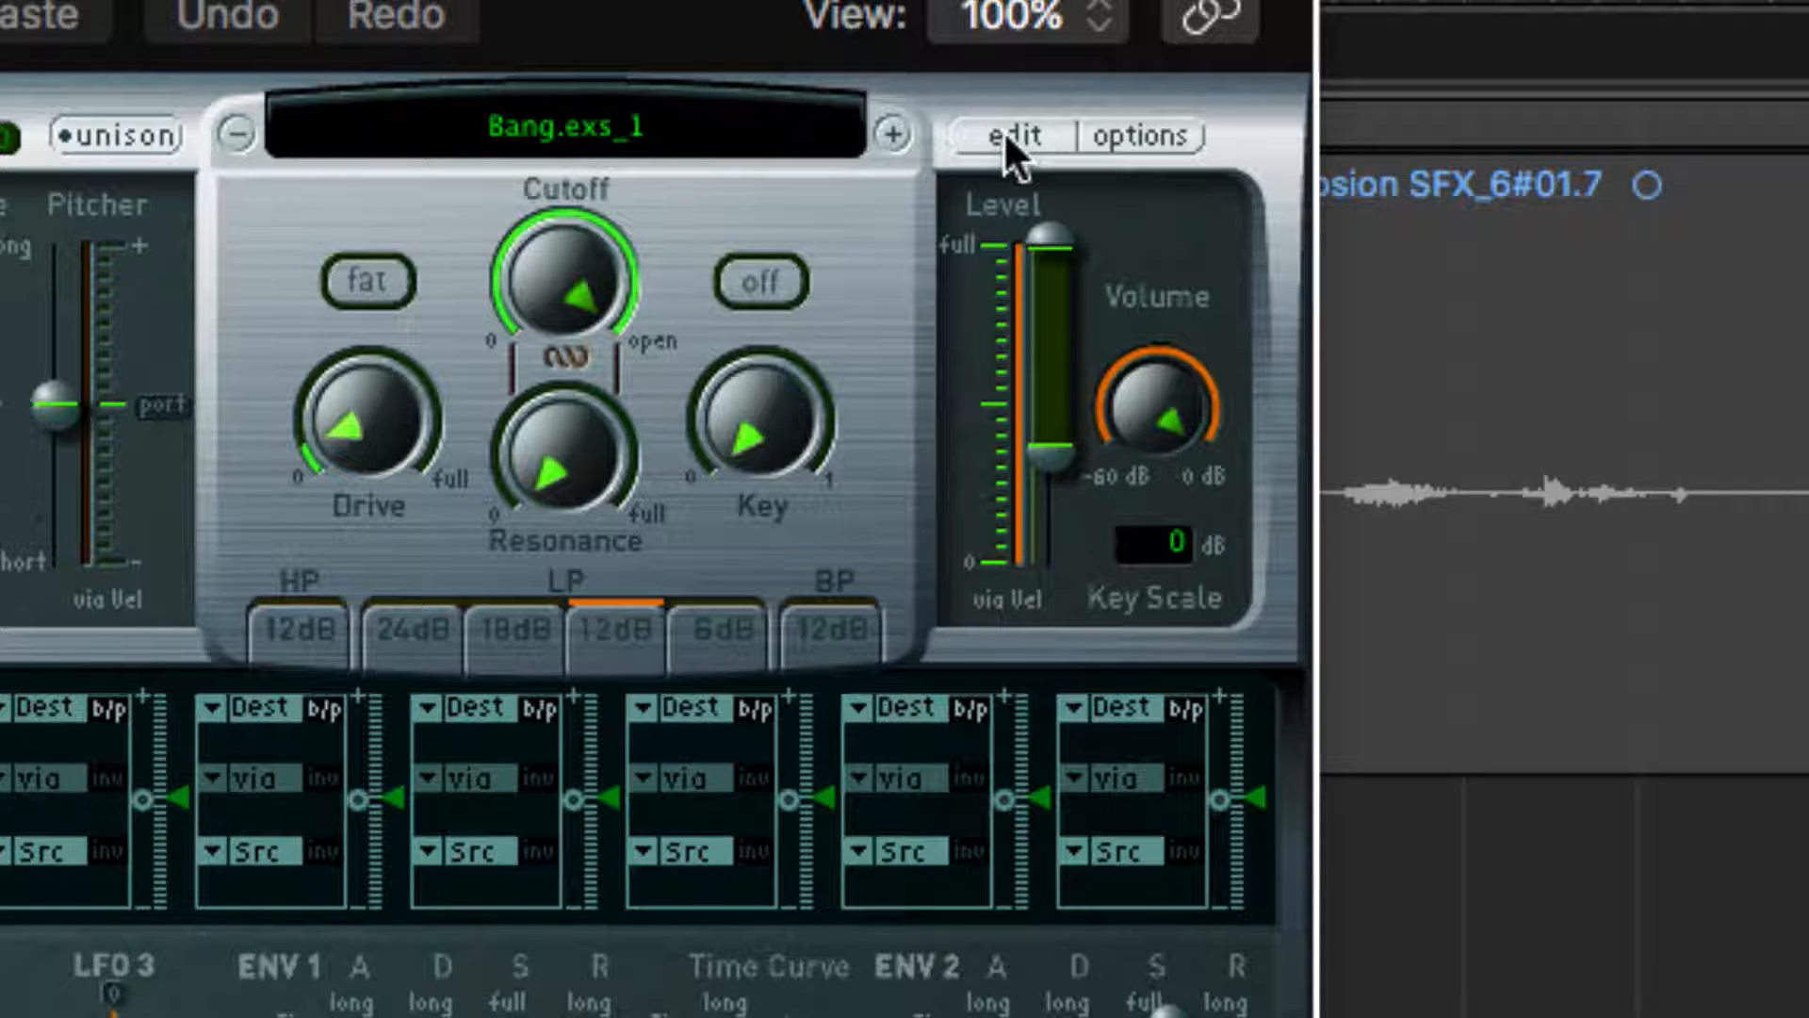
Open the EXS24 Instrument Editor and stretch the Bang.1 zone across the whole keyboard, from C-2 to G8
click(1005, 137)
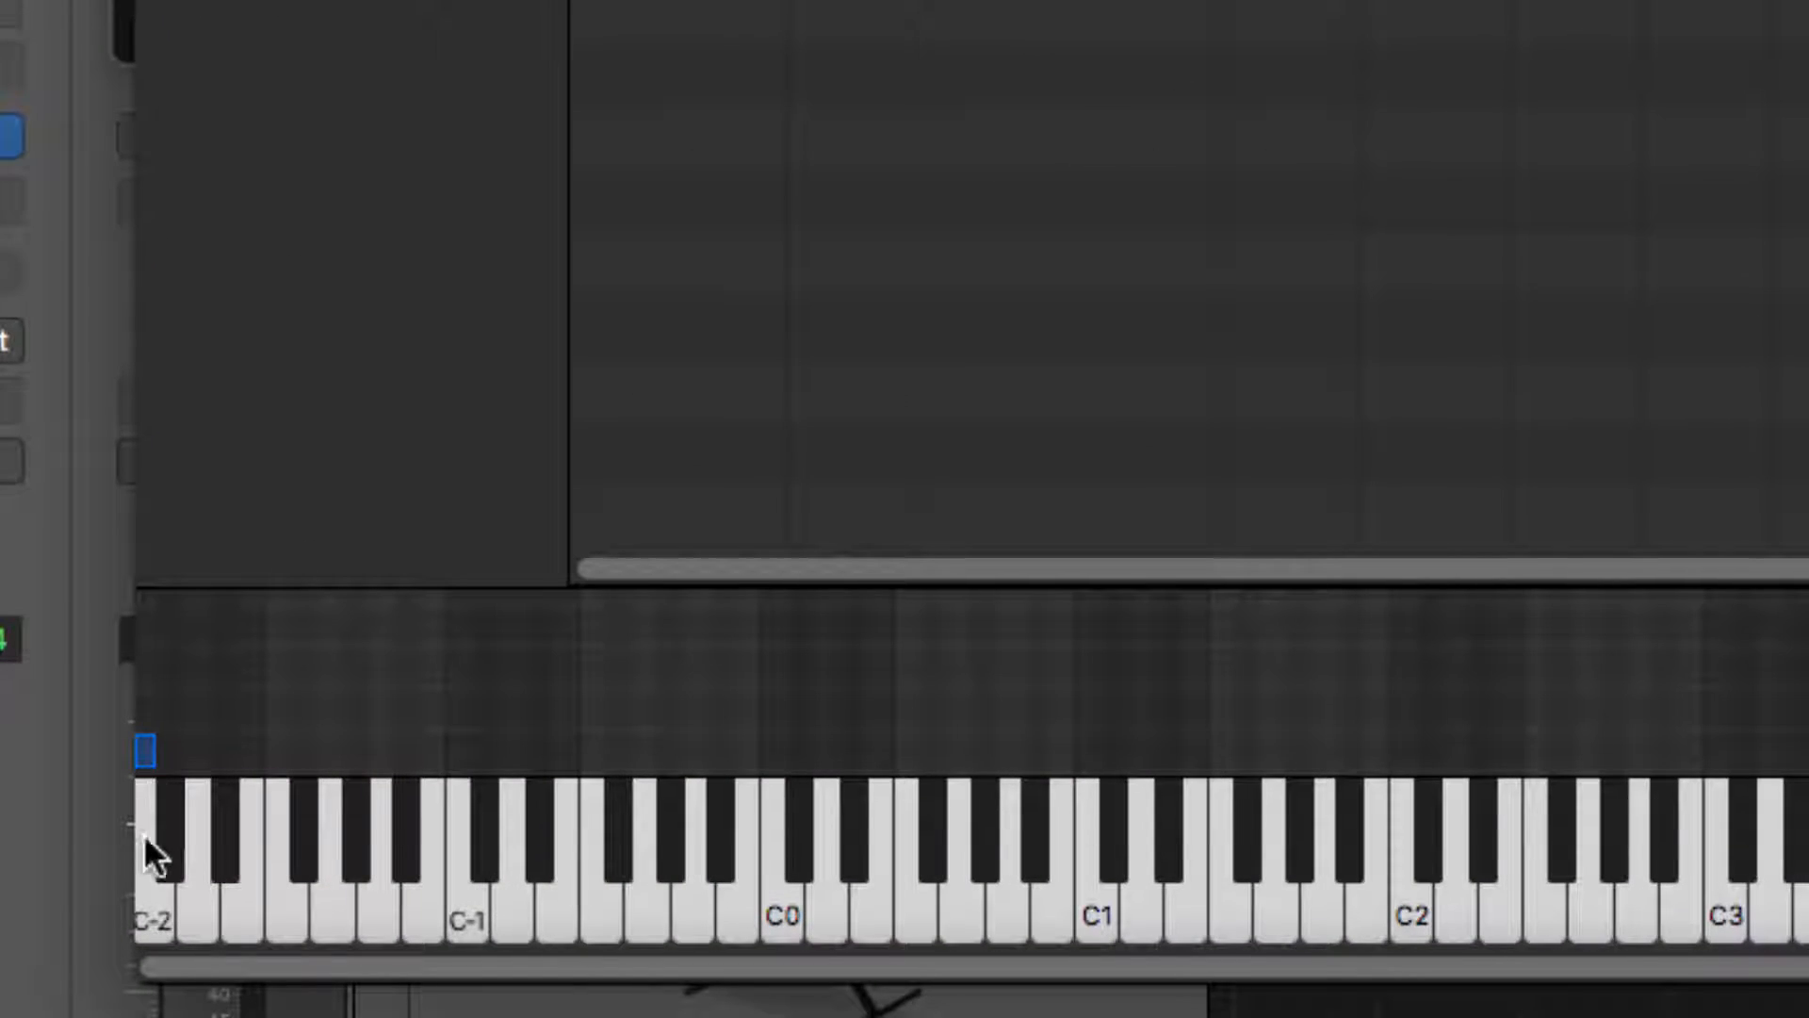
click(151, 872)
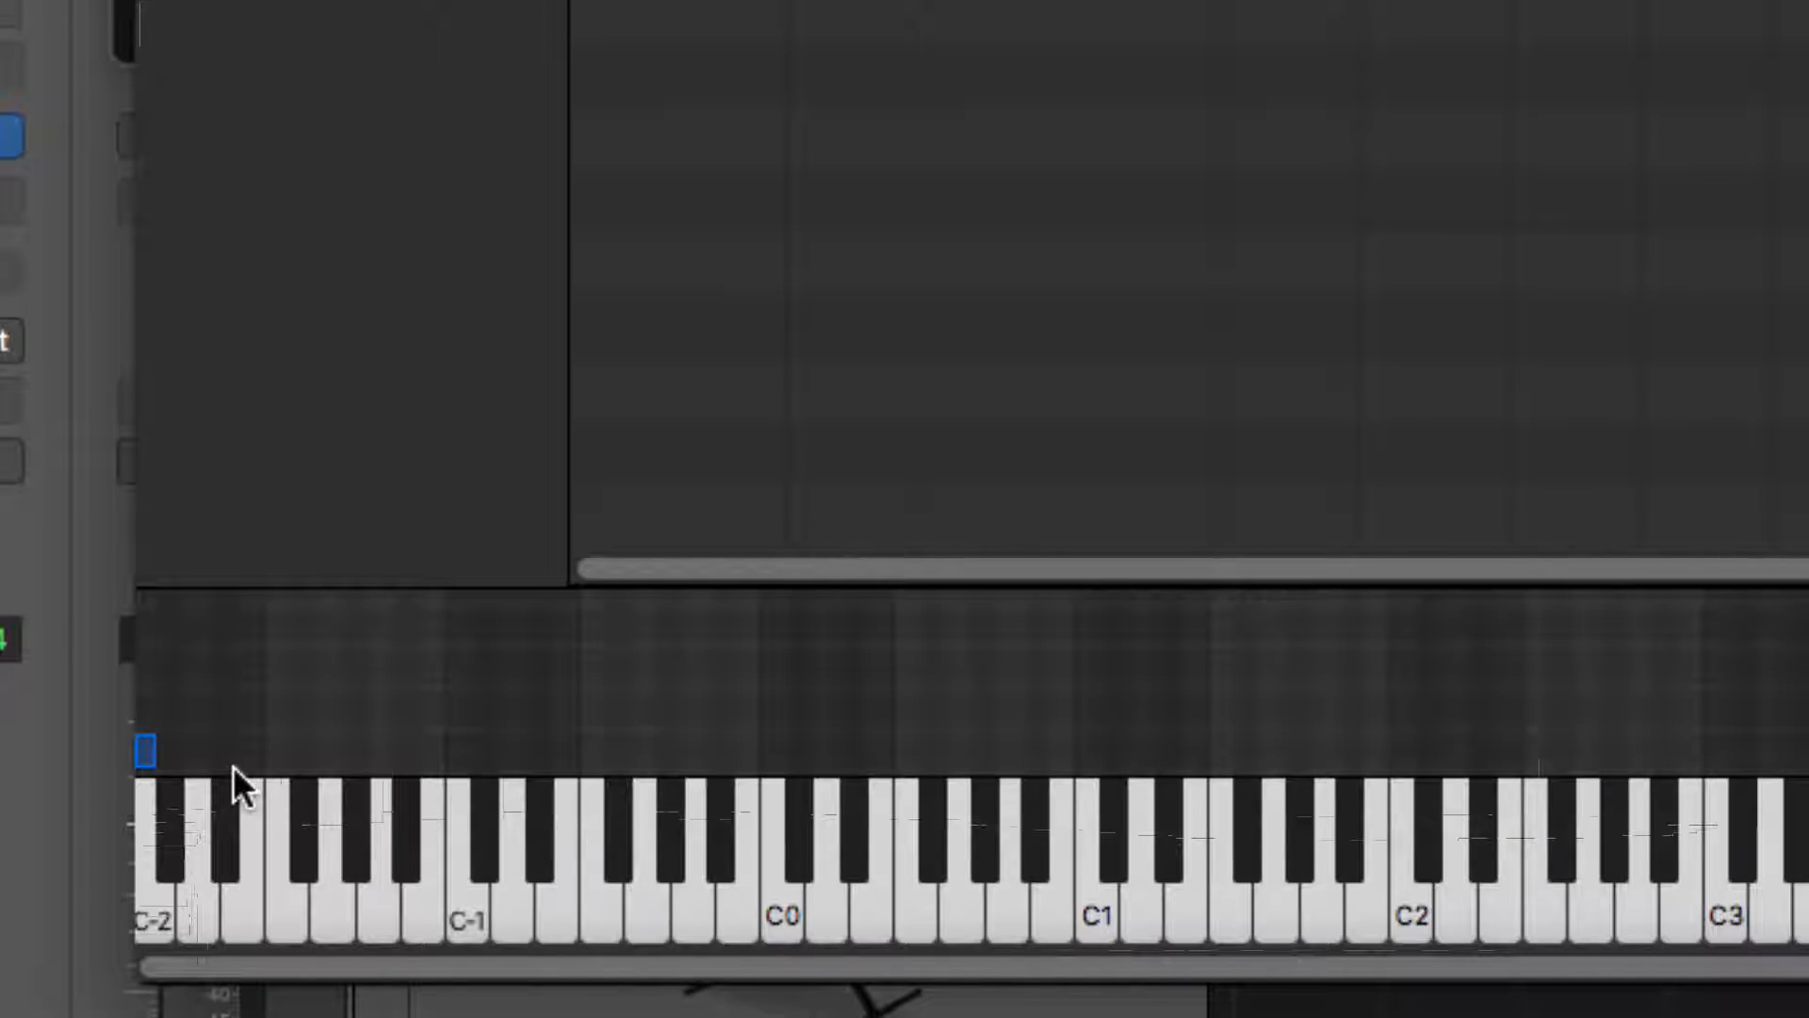
click(146, 754)
drag(146, 754, 1439, 754)
scroll(1280, 776, right, 10)
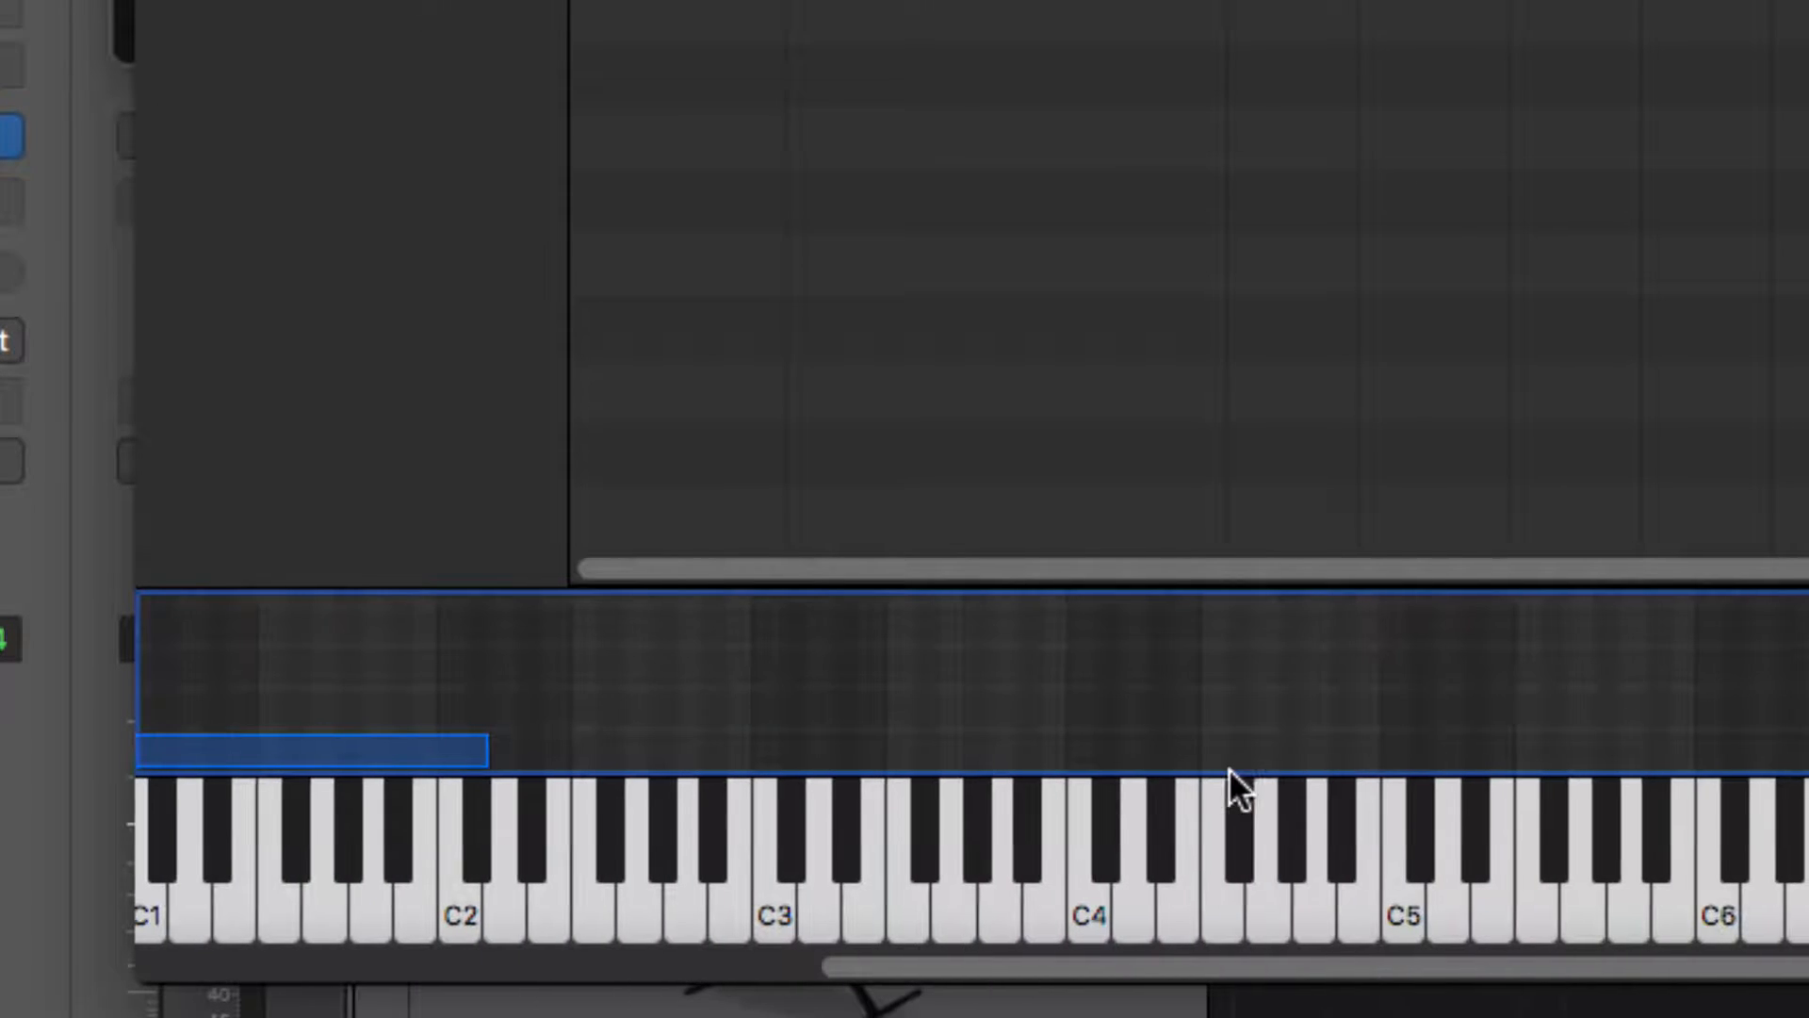
drag(480, 754, 1808, 754)
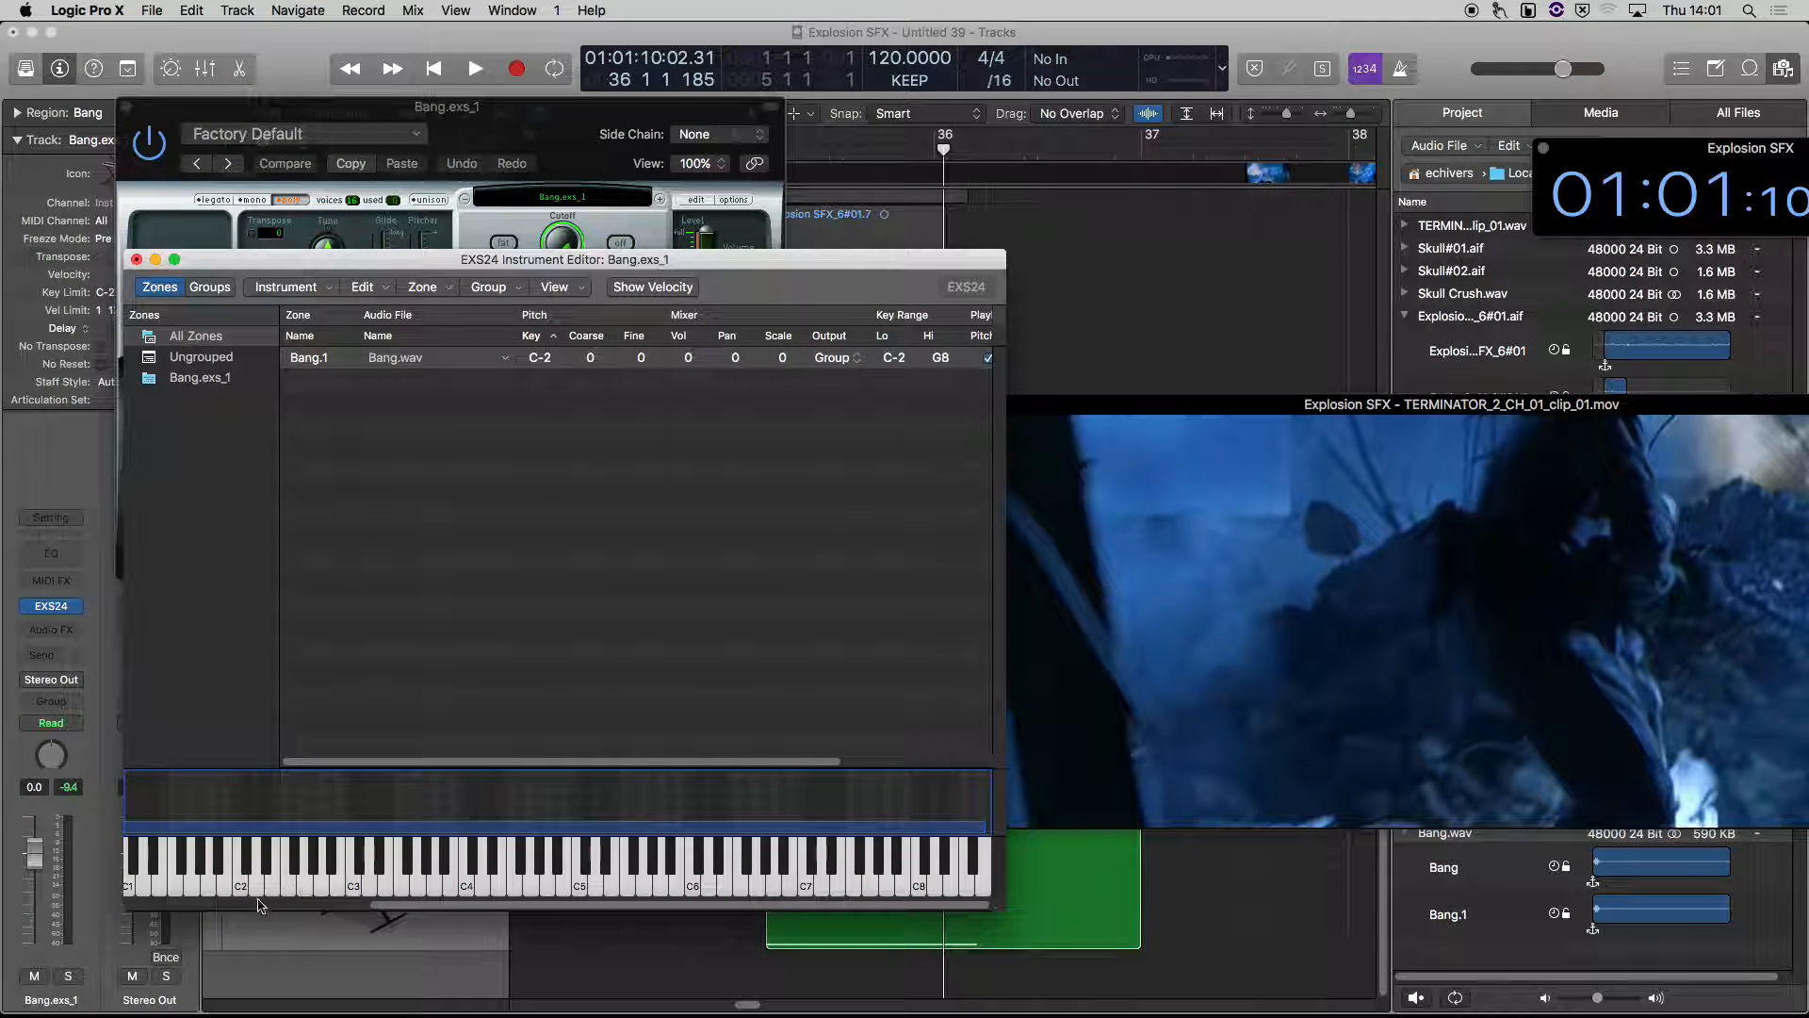
Audition the Bang.1 zone at several pitches, from the lowest key C-2 up to around C5
scroll(135, 890, left, 6)
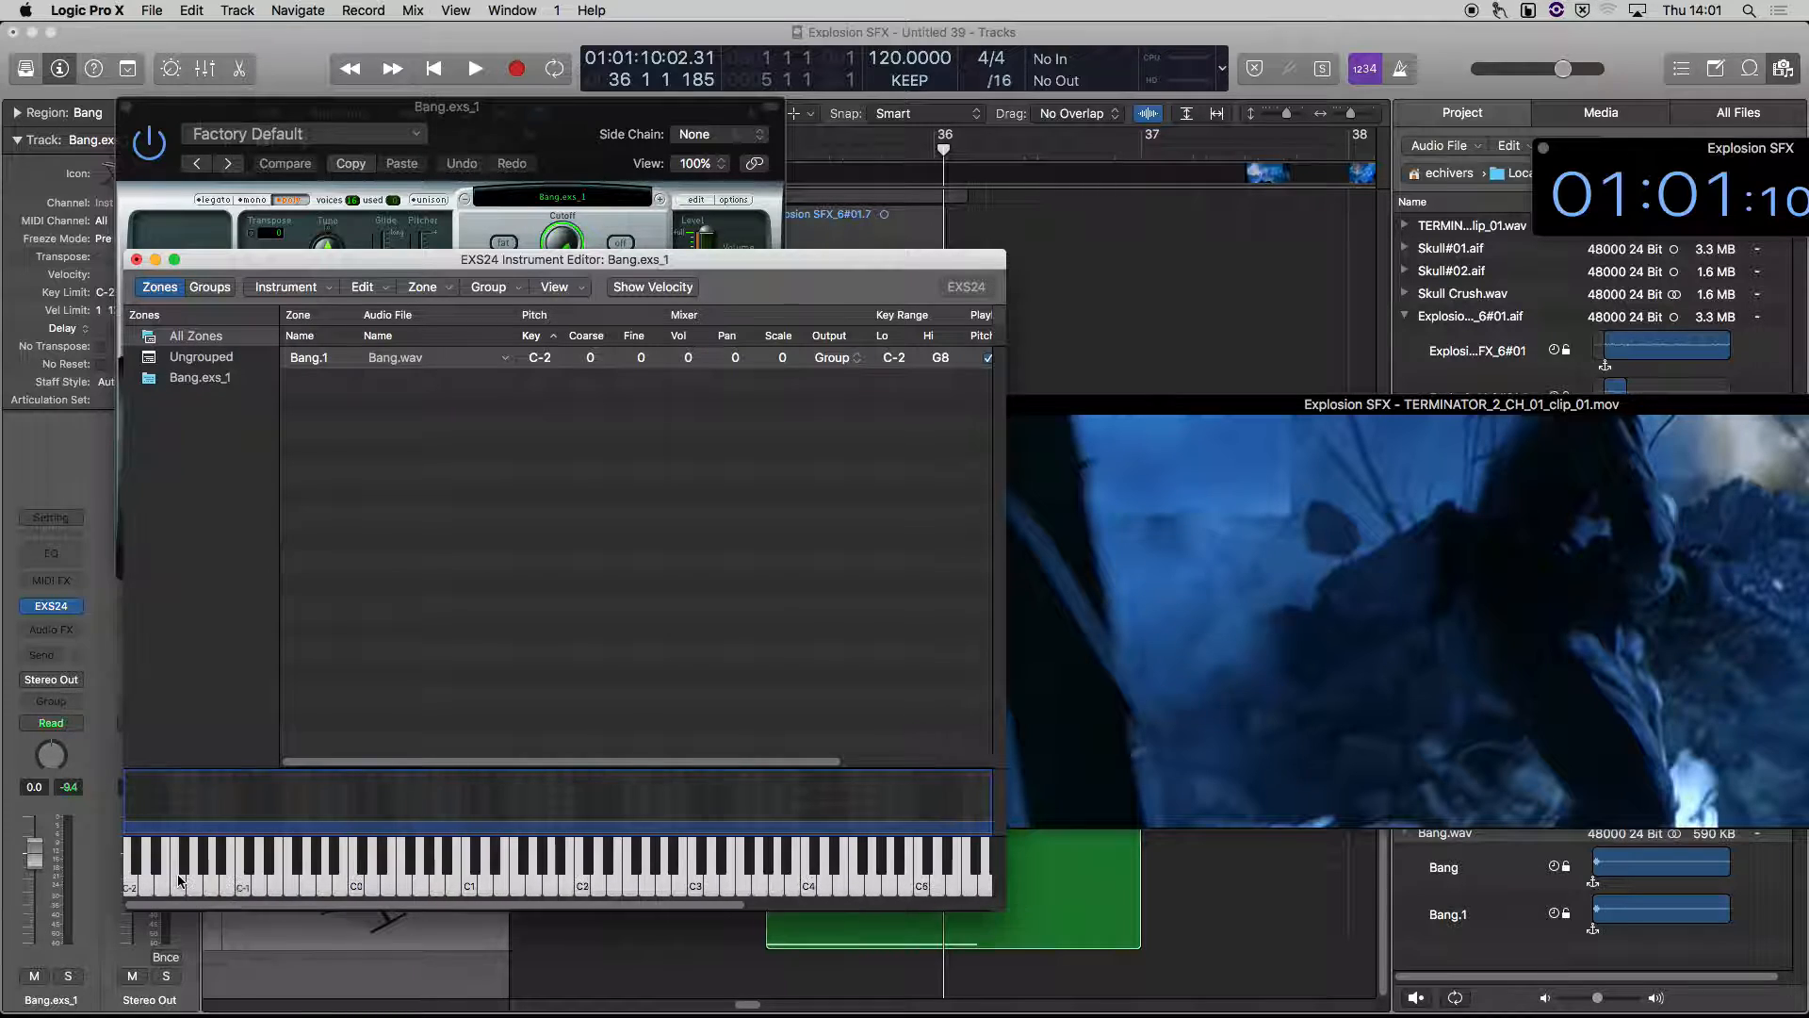
click(136, 869)
click(242, 869)
click(441, 868)
click(890, 886)
click(951, 887)
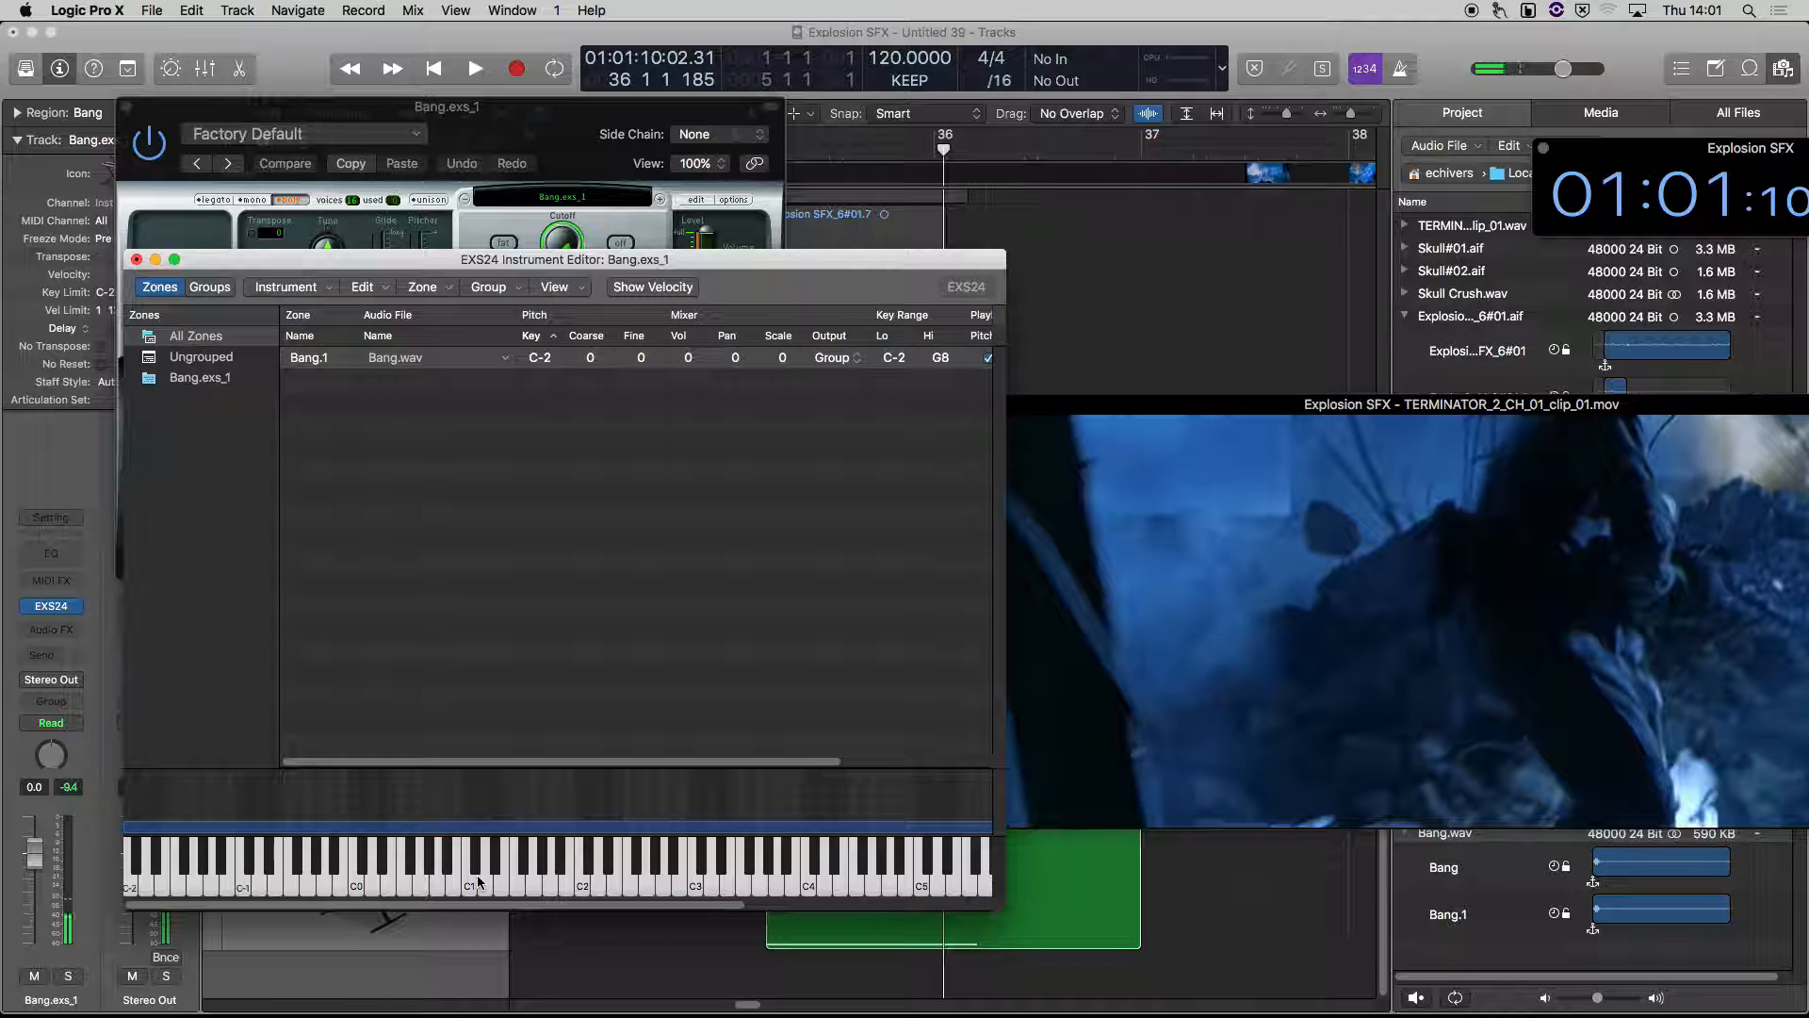
click(134, 894)
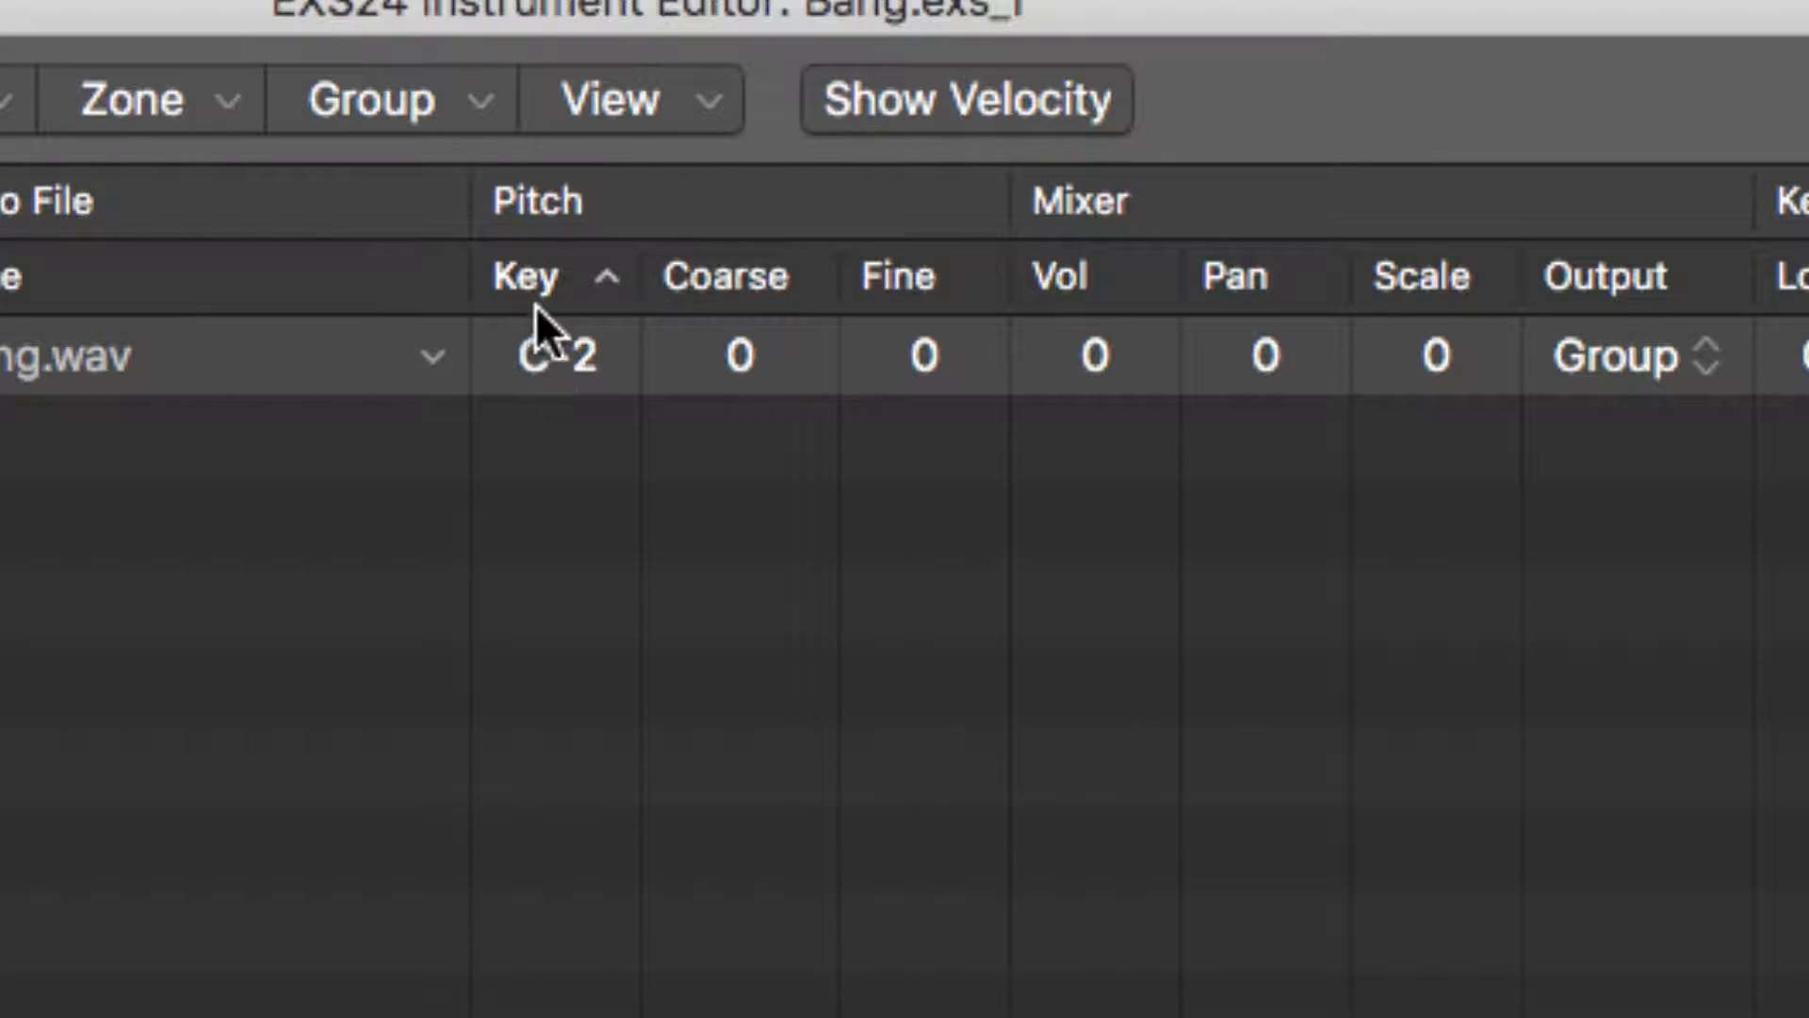
Set the pitch key of the Bang.1 zone to C3
click(558, 358)
click(575, 369)
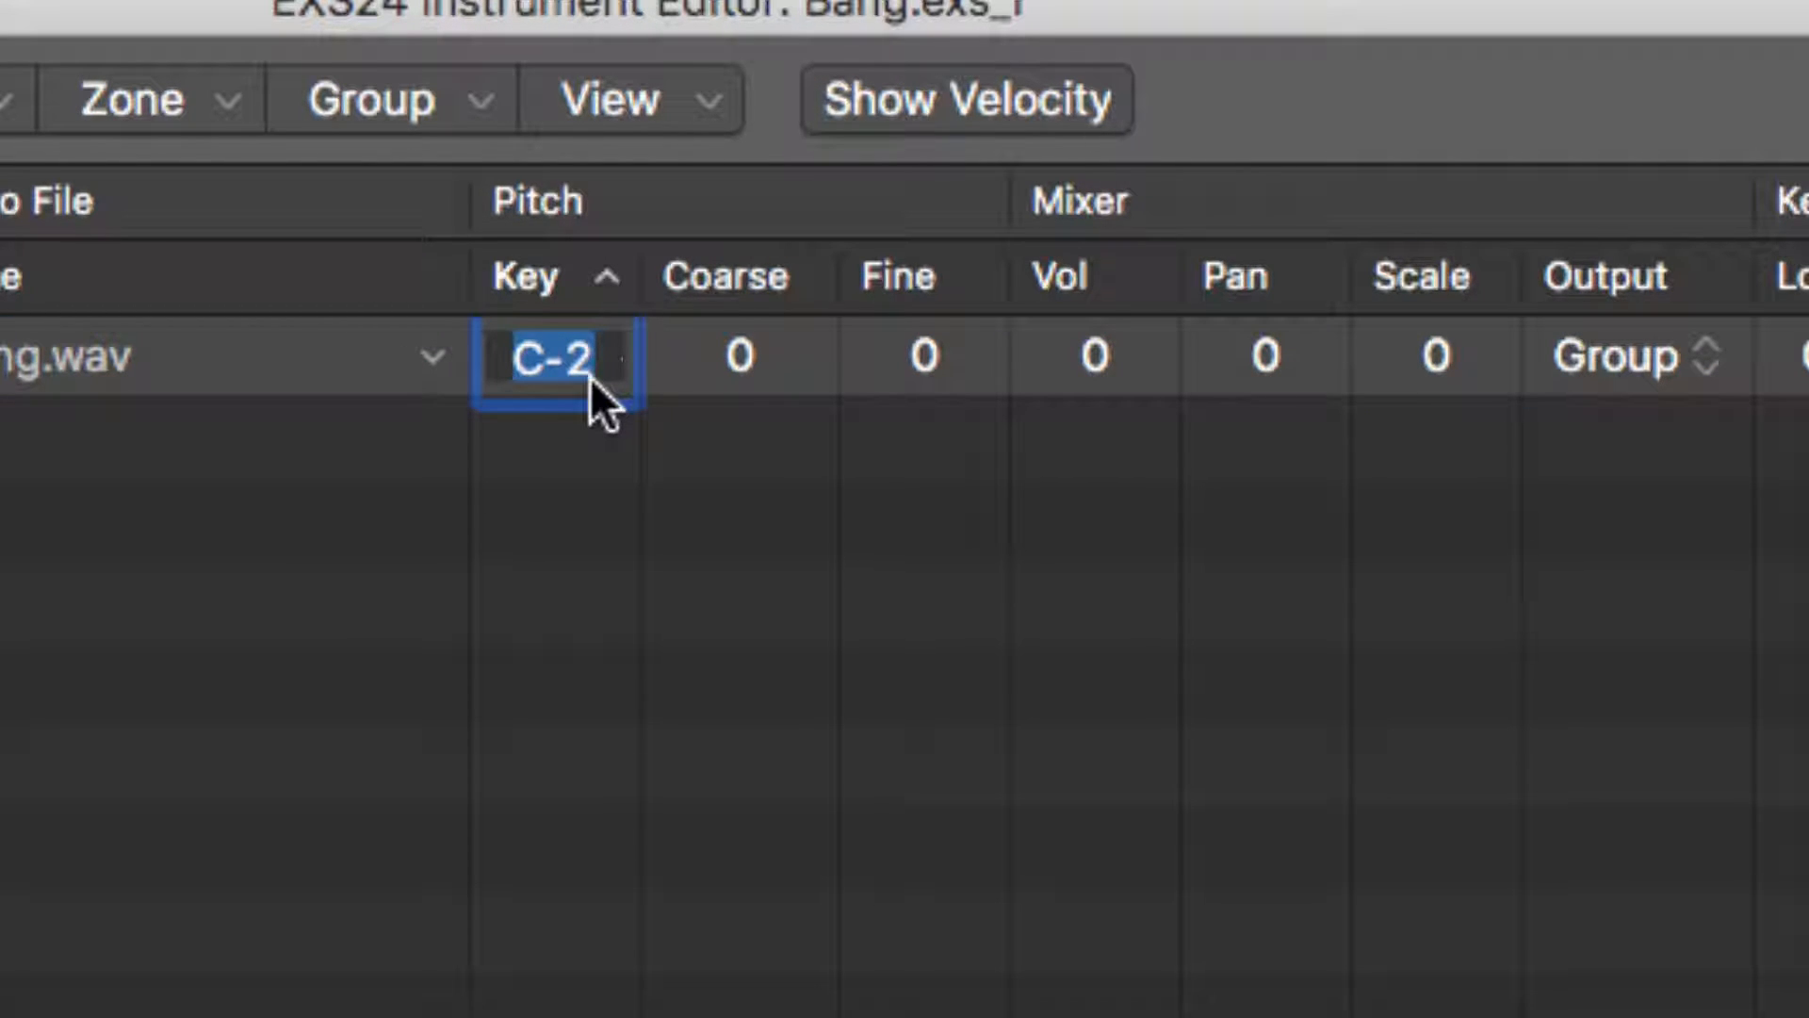
text(c3)
key(Return)
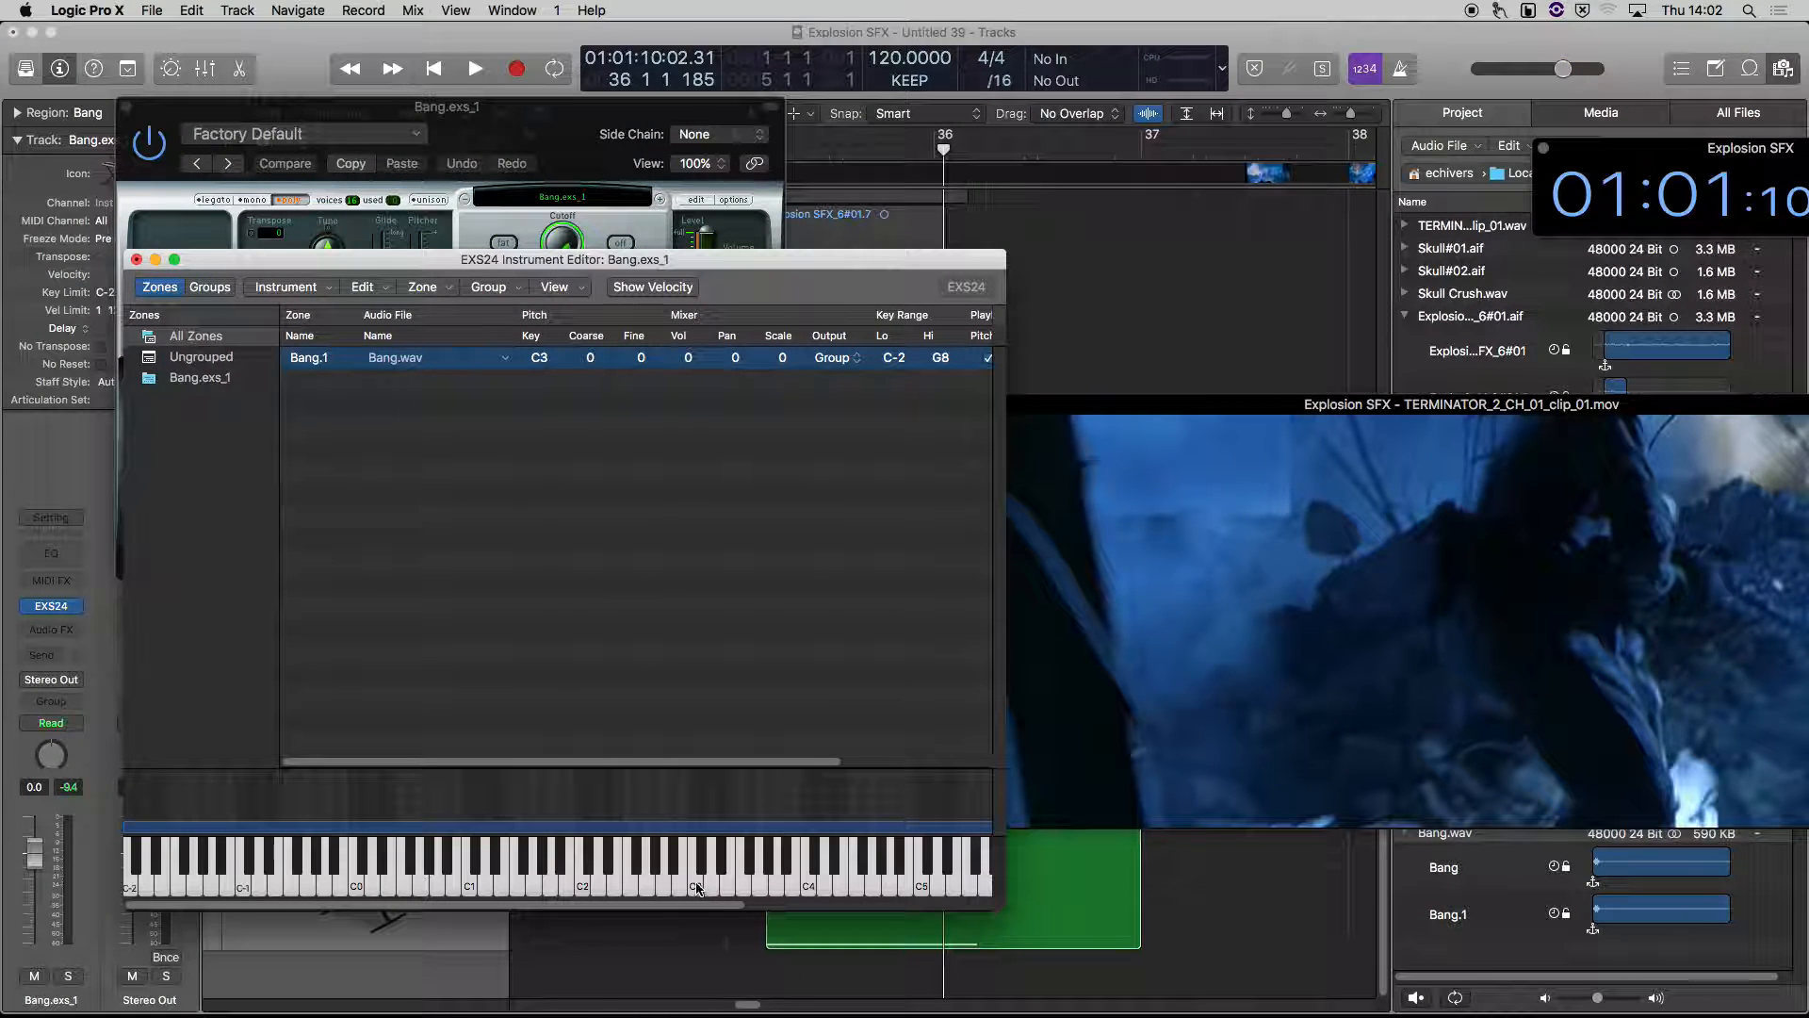
Audition the Bang.1 zone on keys C3 and C2
scroll(696, 887, right, 2)
click(650, 886)
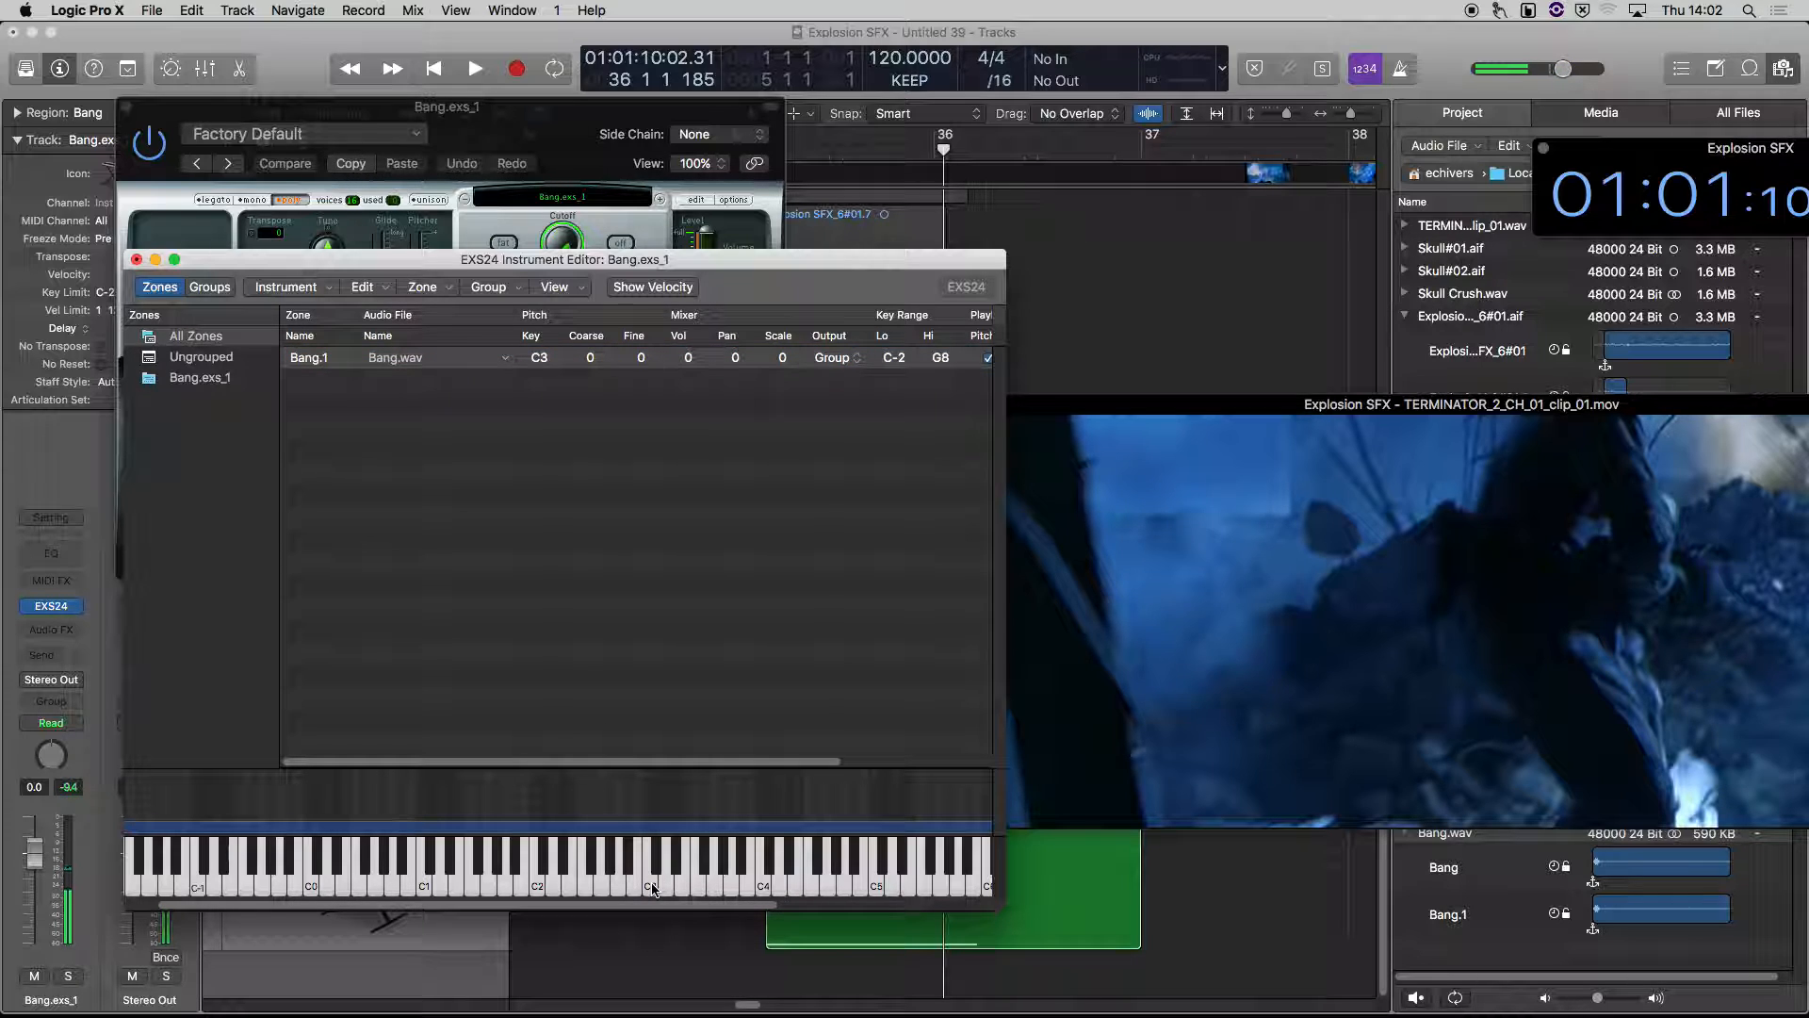
click(651, 886)
click(538, 888)
click(537, 885)
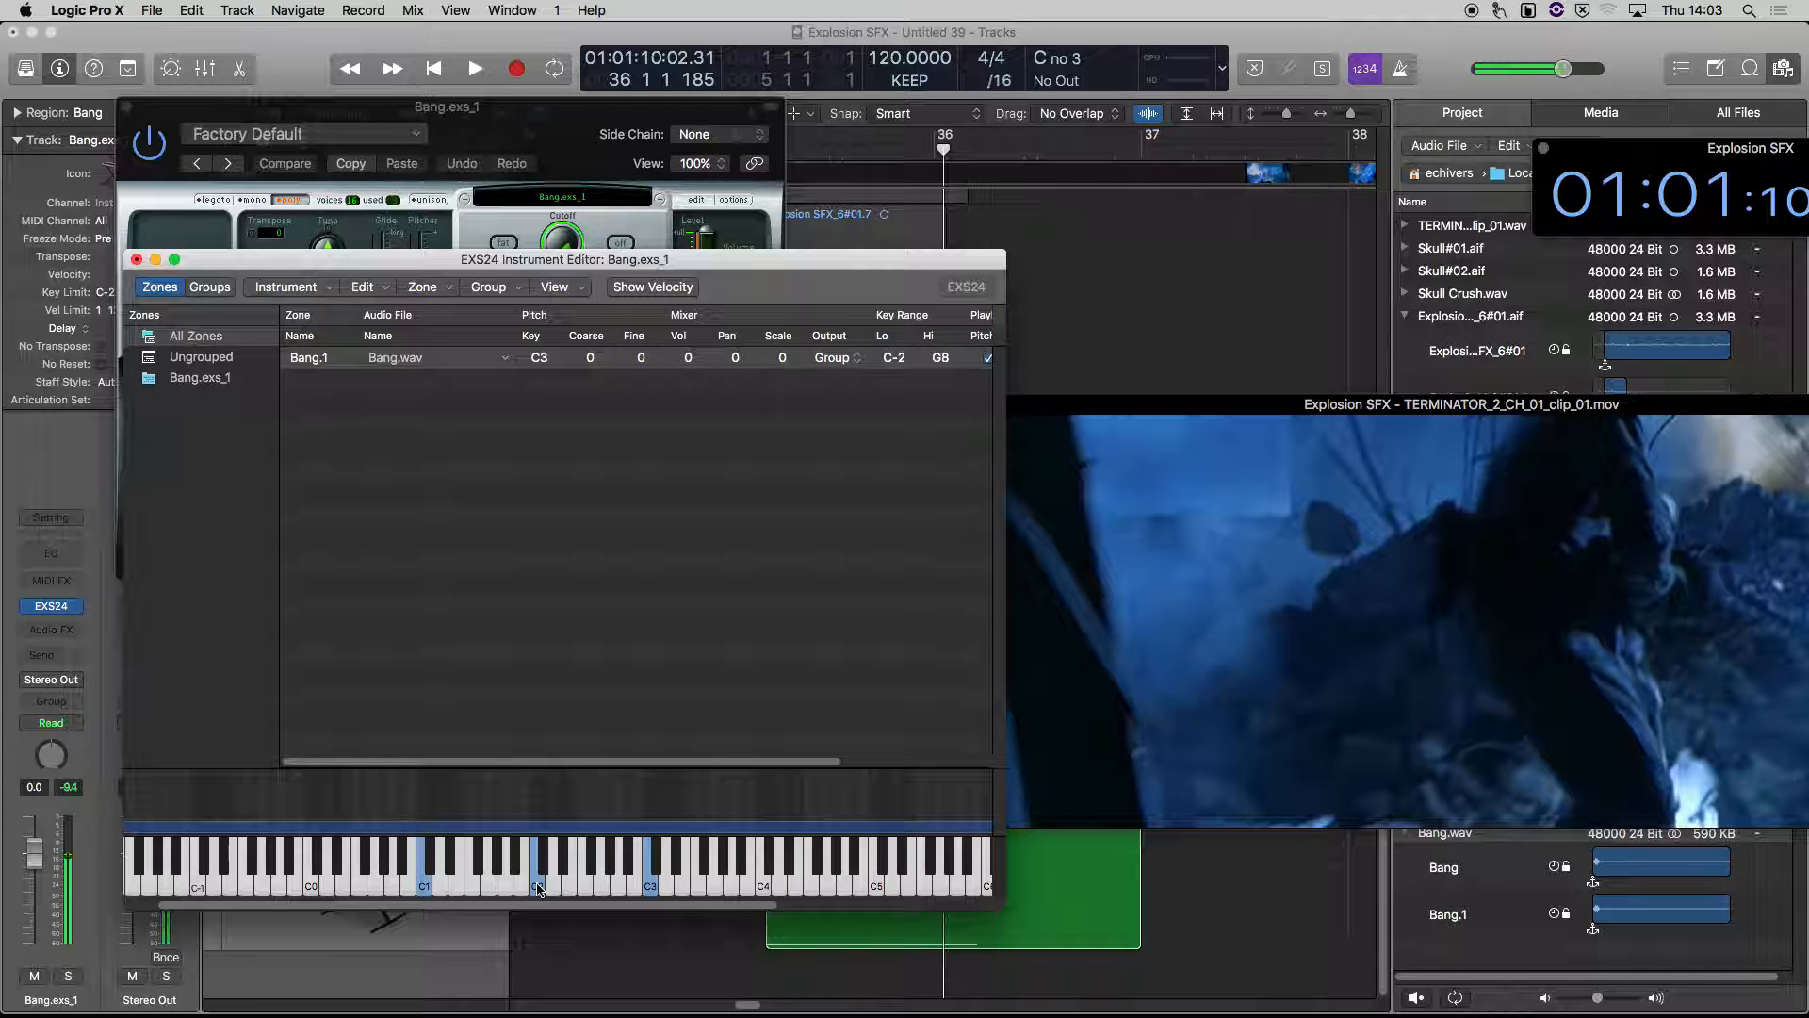
click(537, 886)
Close the Instrument Editor, saving the changes to Bang.exs_1, and close the EXS24 window
click(137, 260)
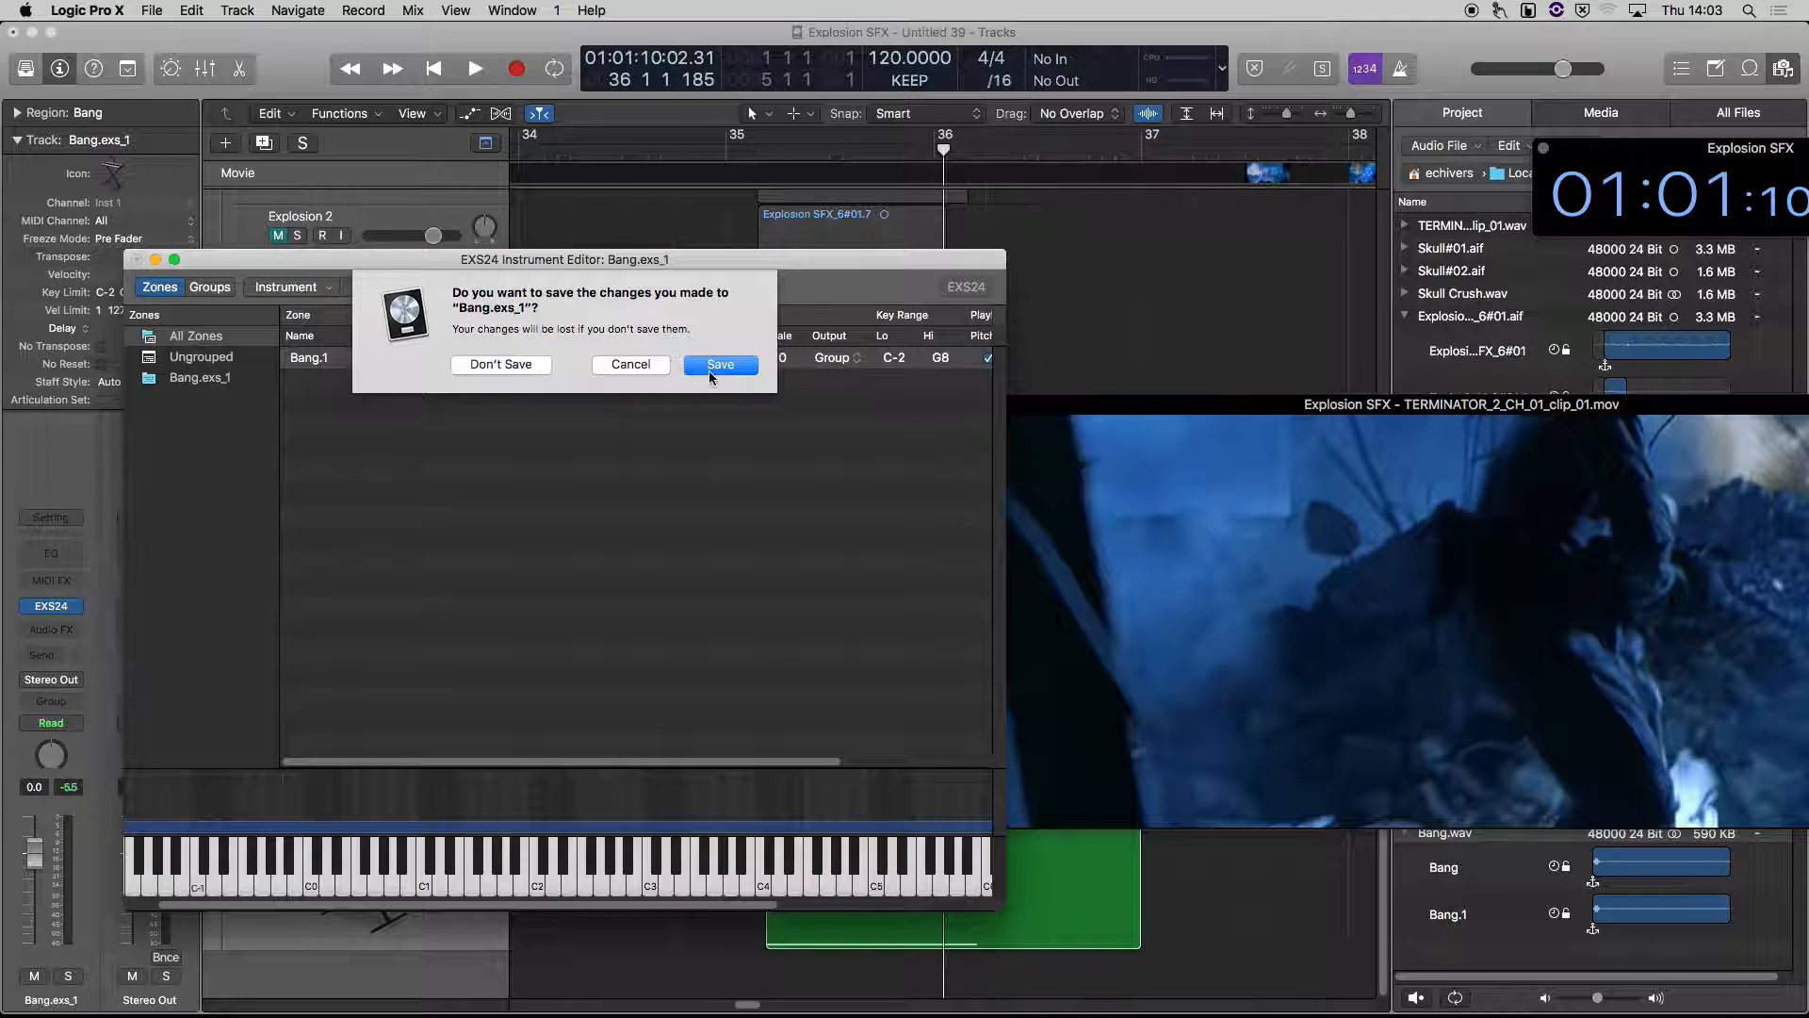
click(710, 371)
click(126, 107)
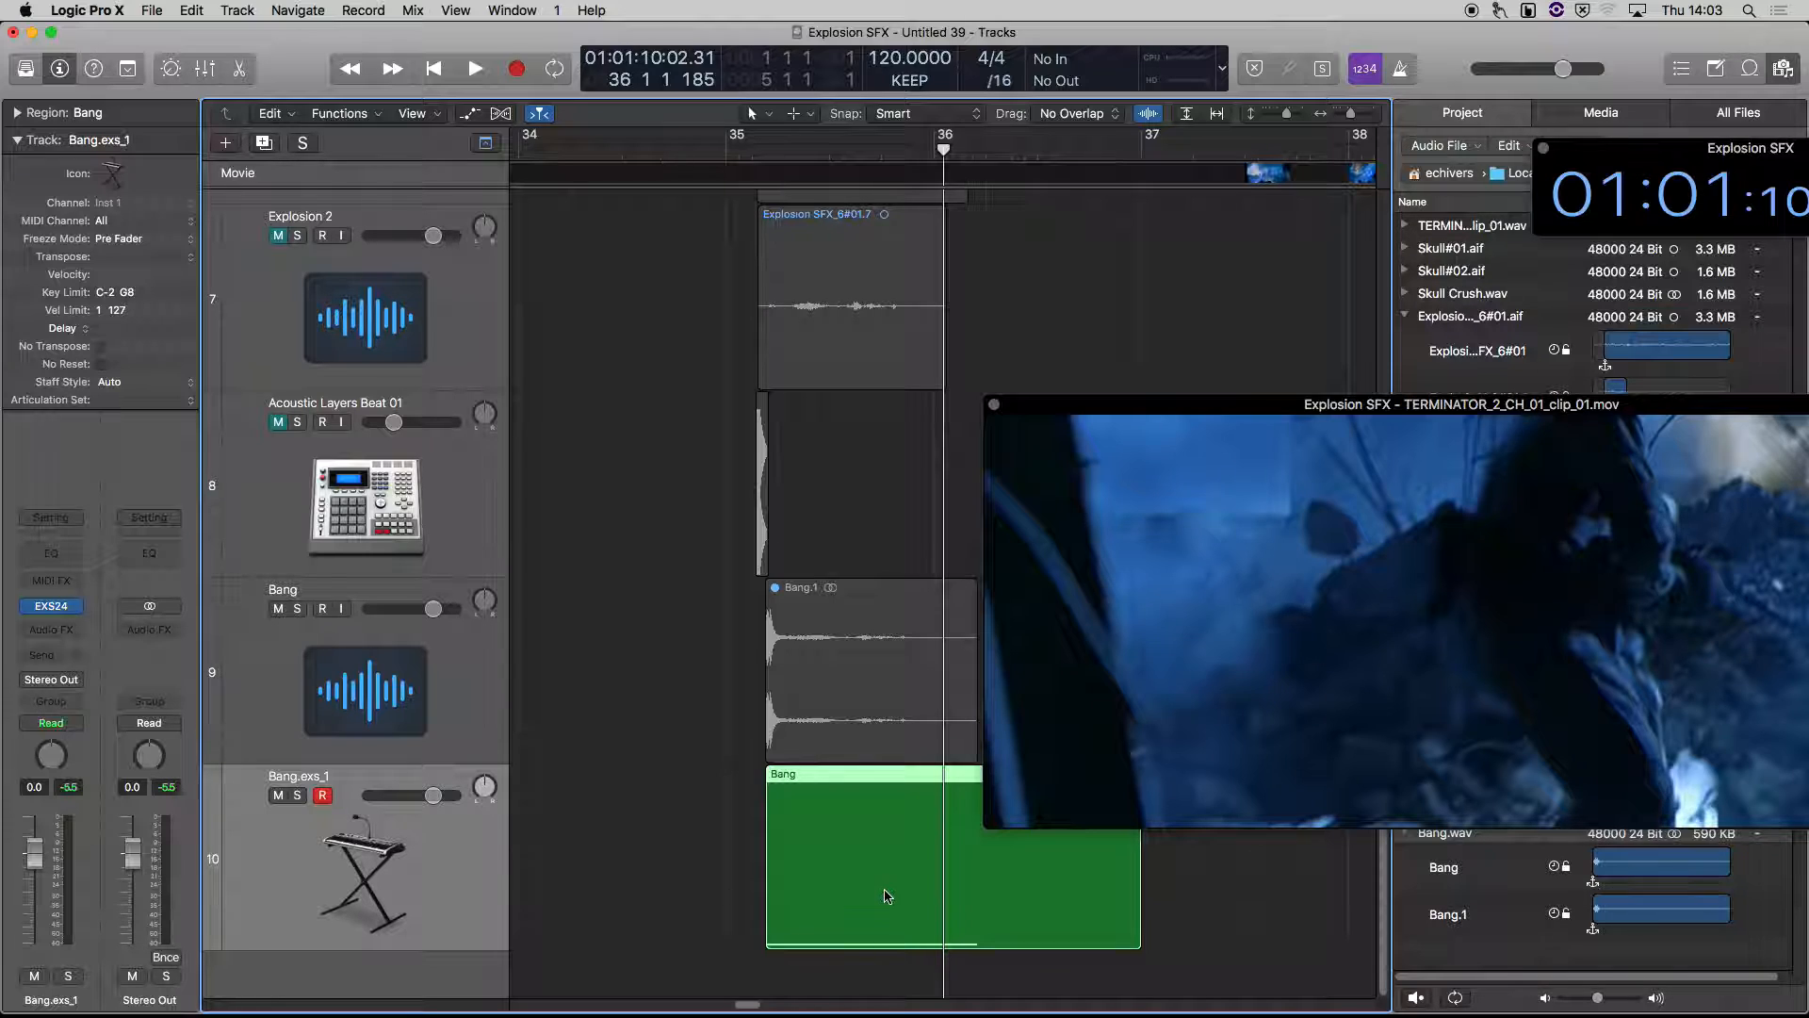
Delete the Bang MIDI region from the Bang.exs_1 track and place the playhead at bar 35
key(Delete)
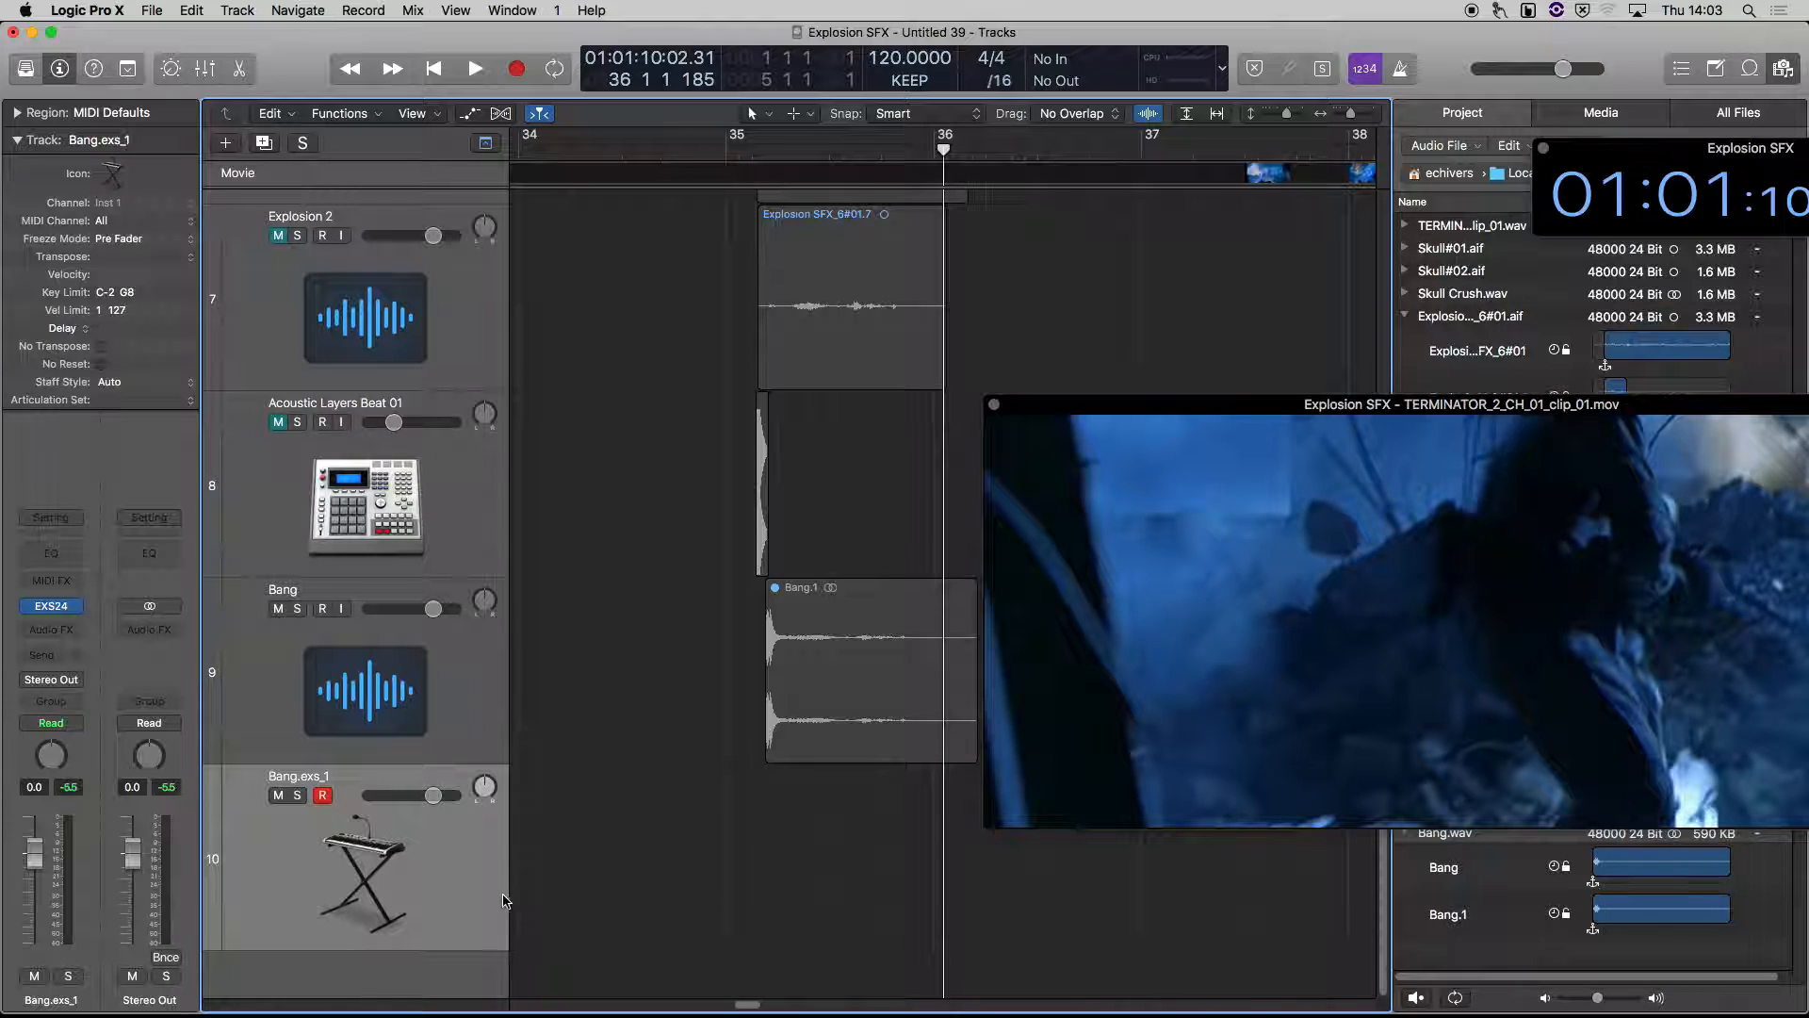
click(726, 160)
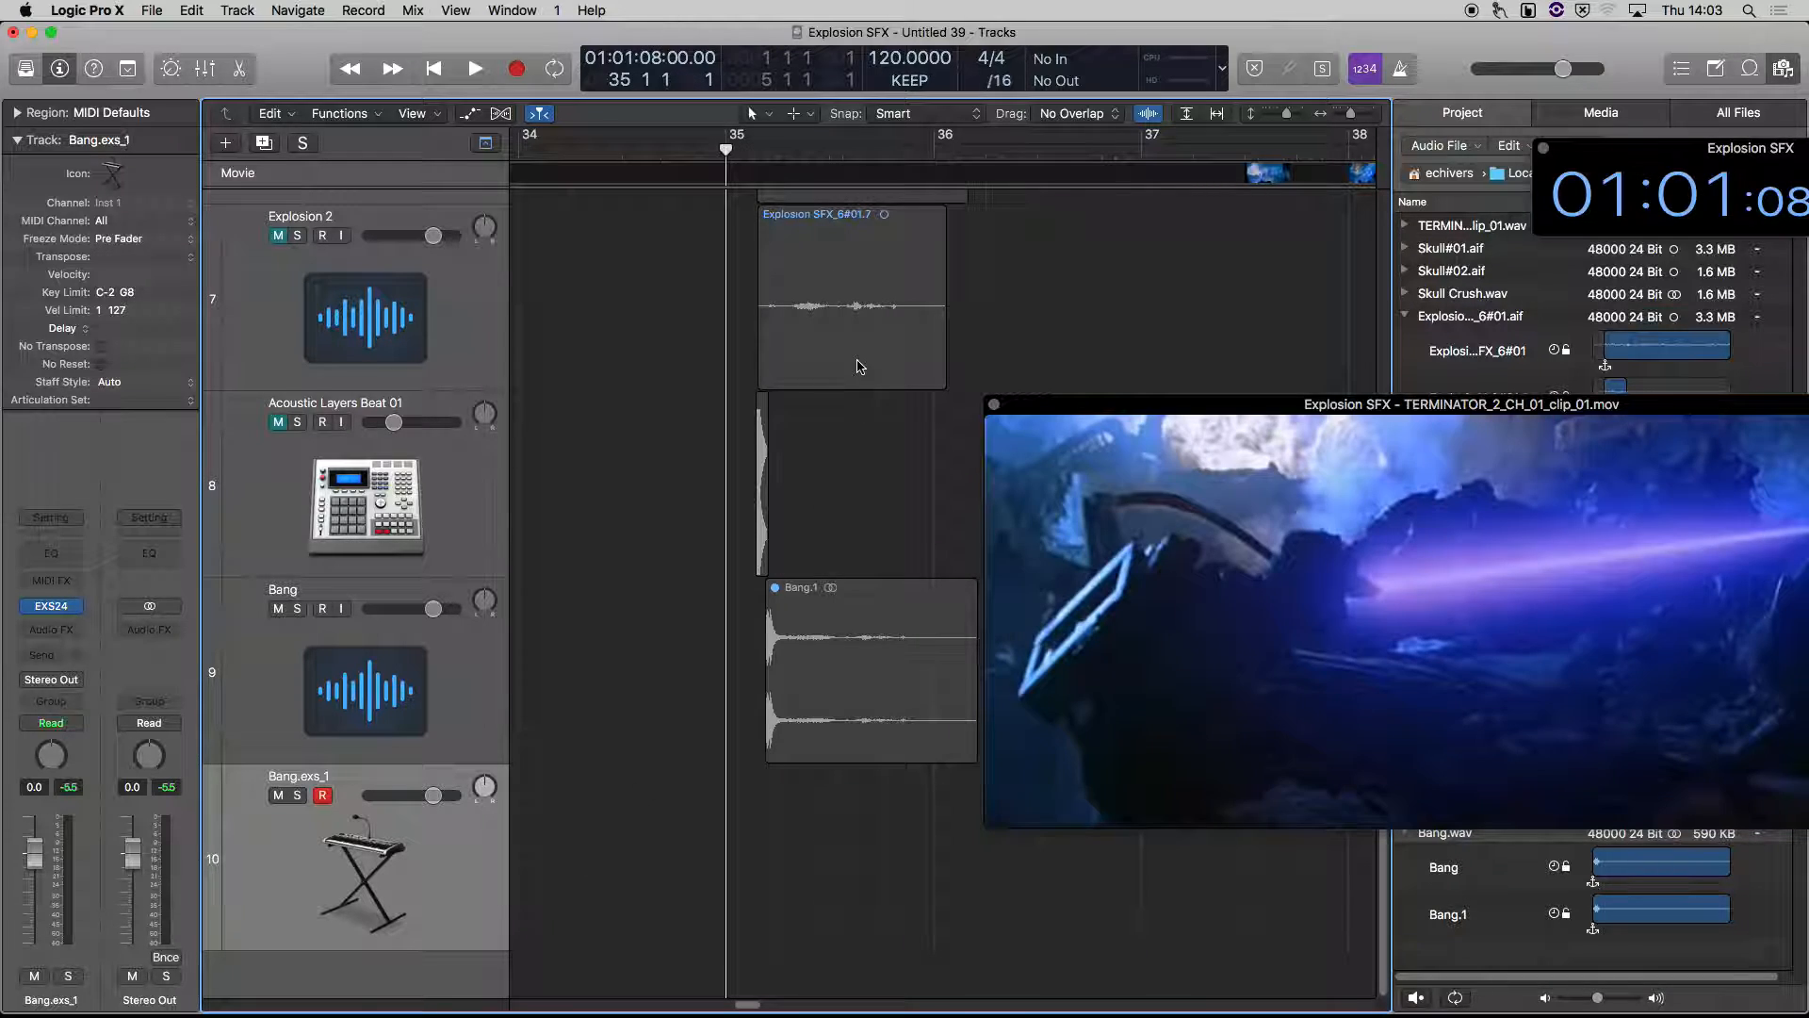
Record a held three-note hit on the Bang.exs_1 track, starting just before bar 35 and stopping late in bar 38
click(657, 166)
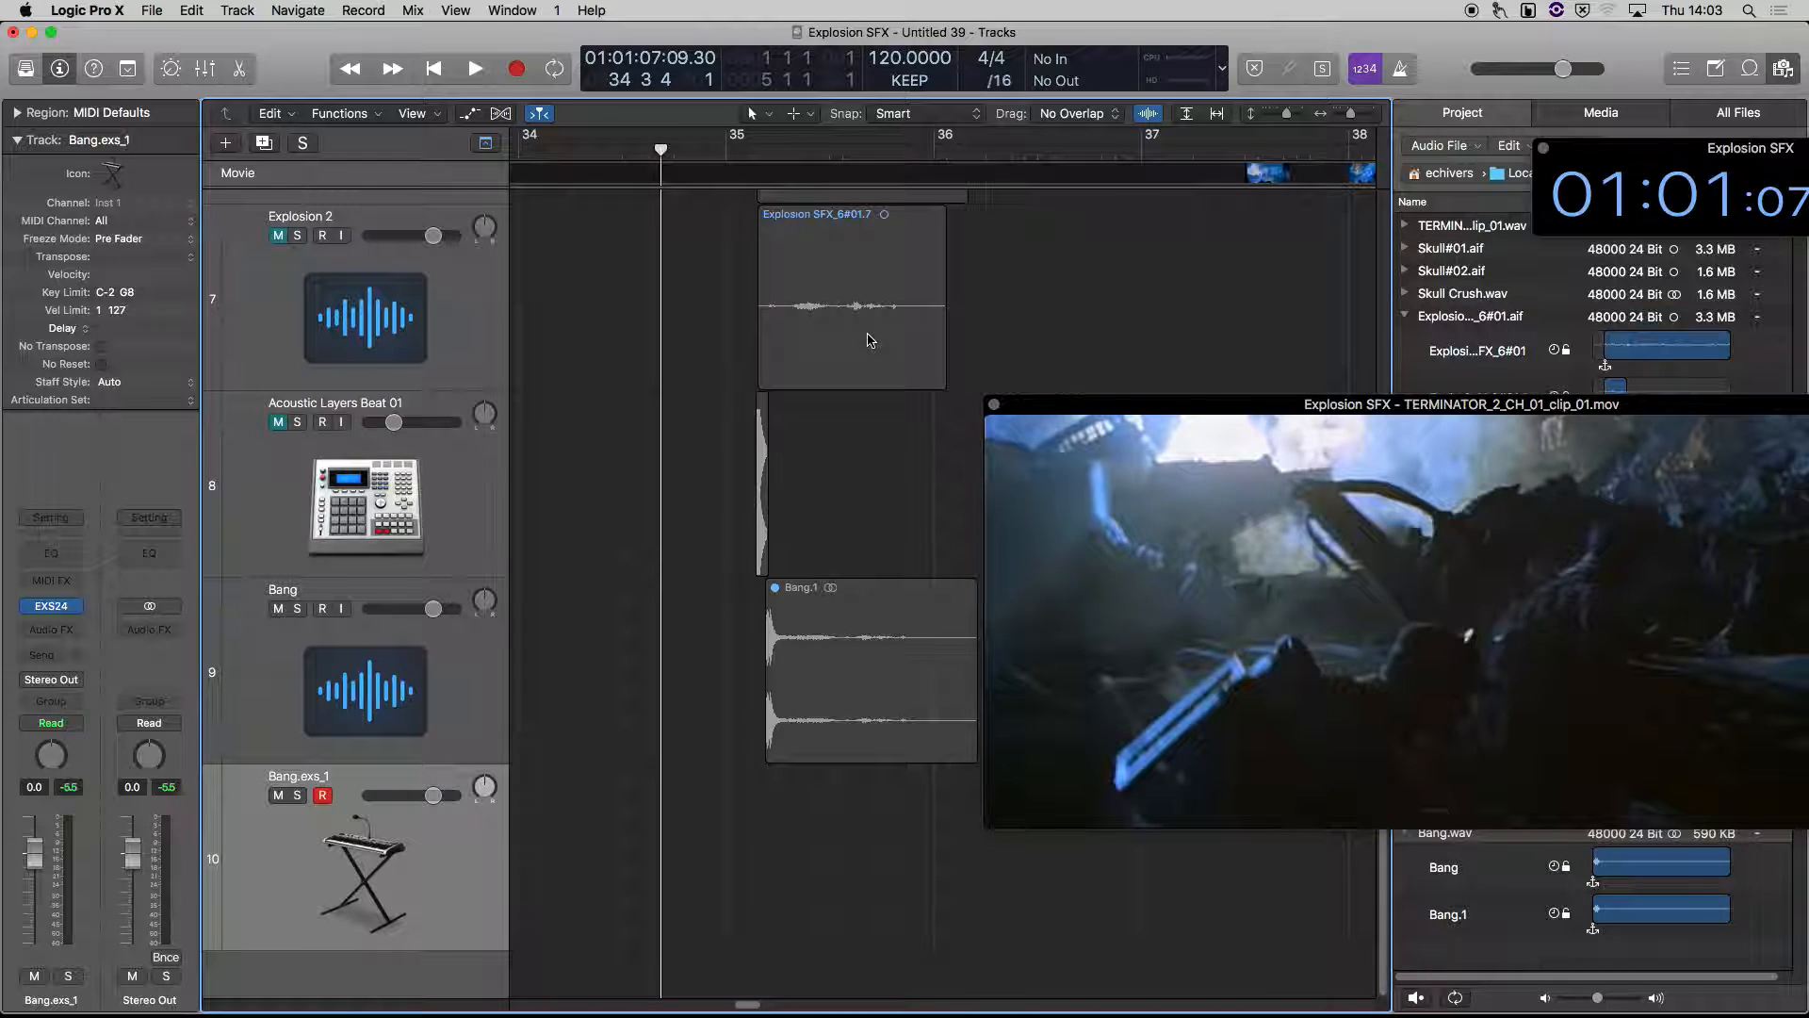
key(r)
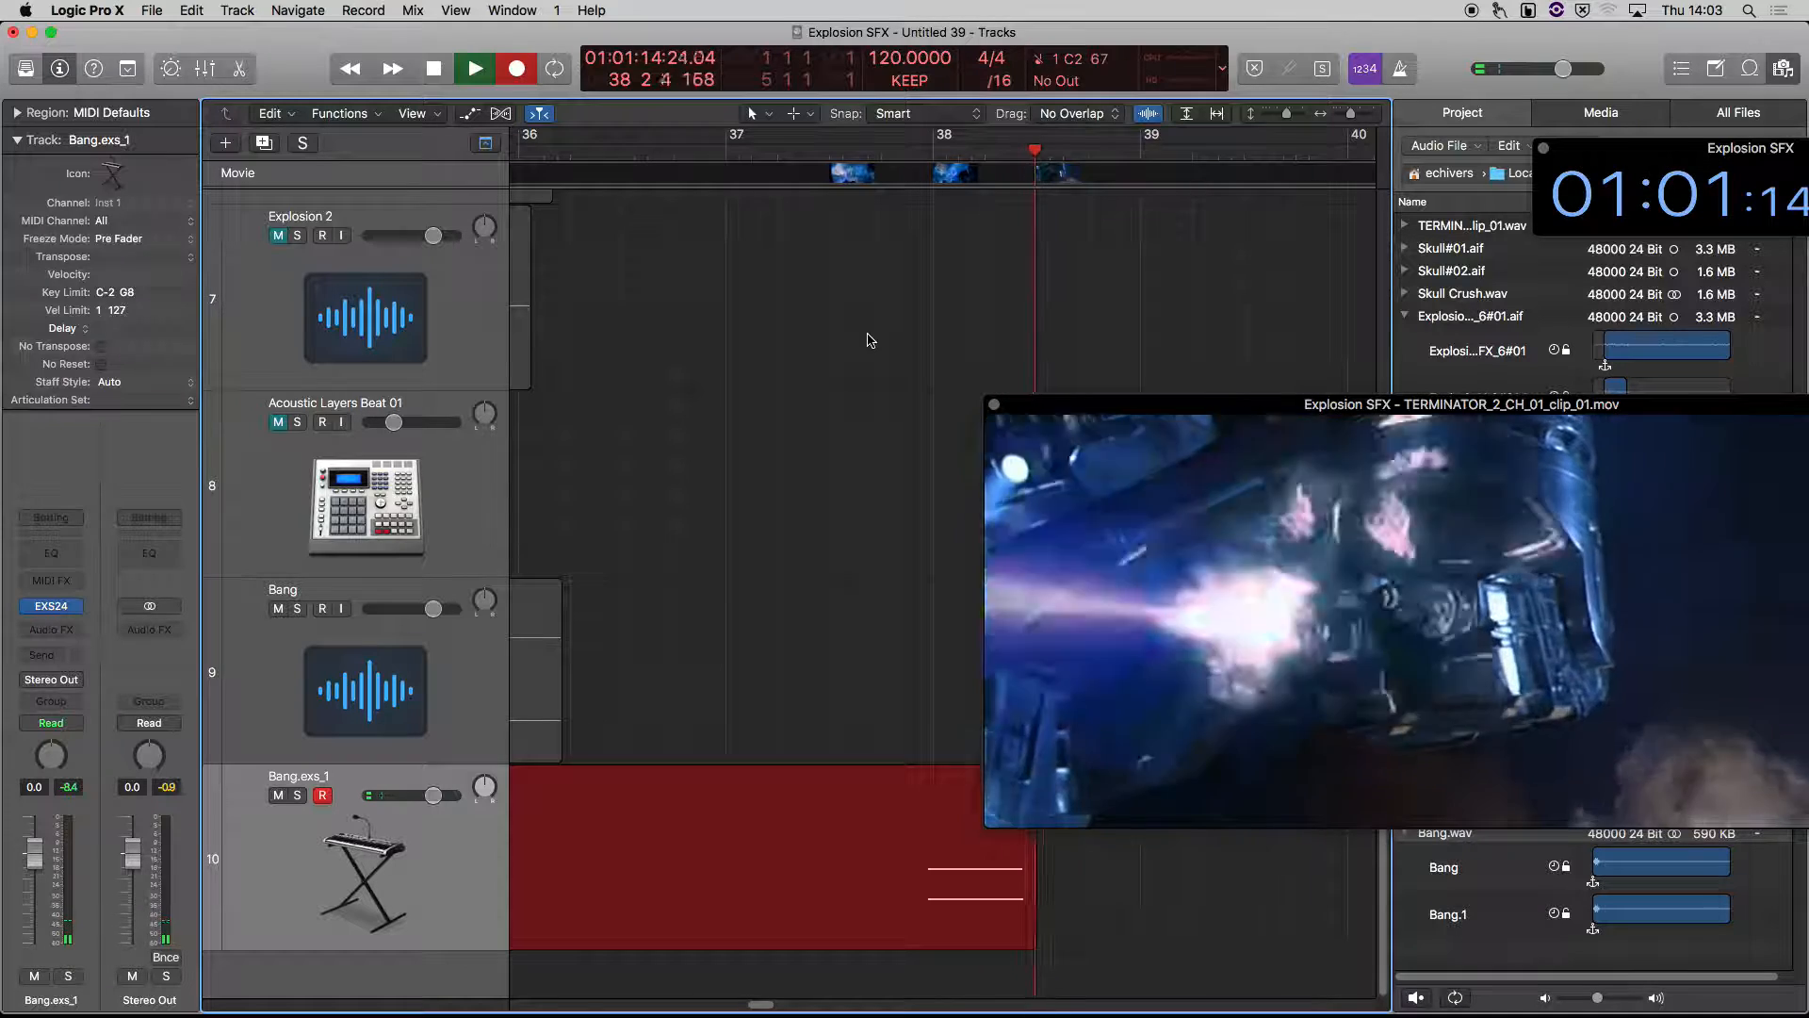
key(space)
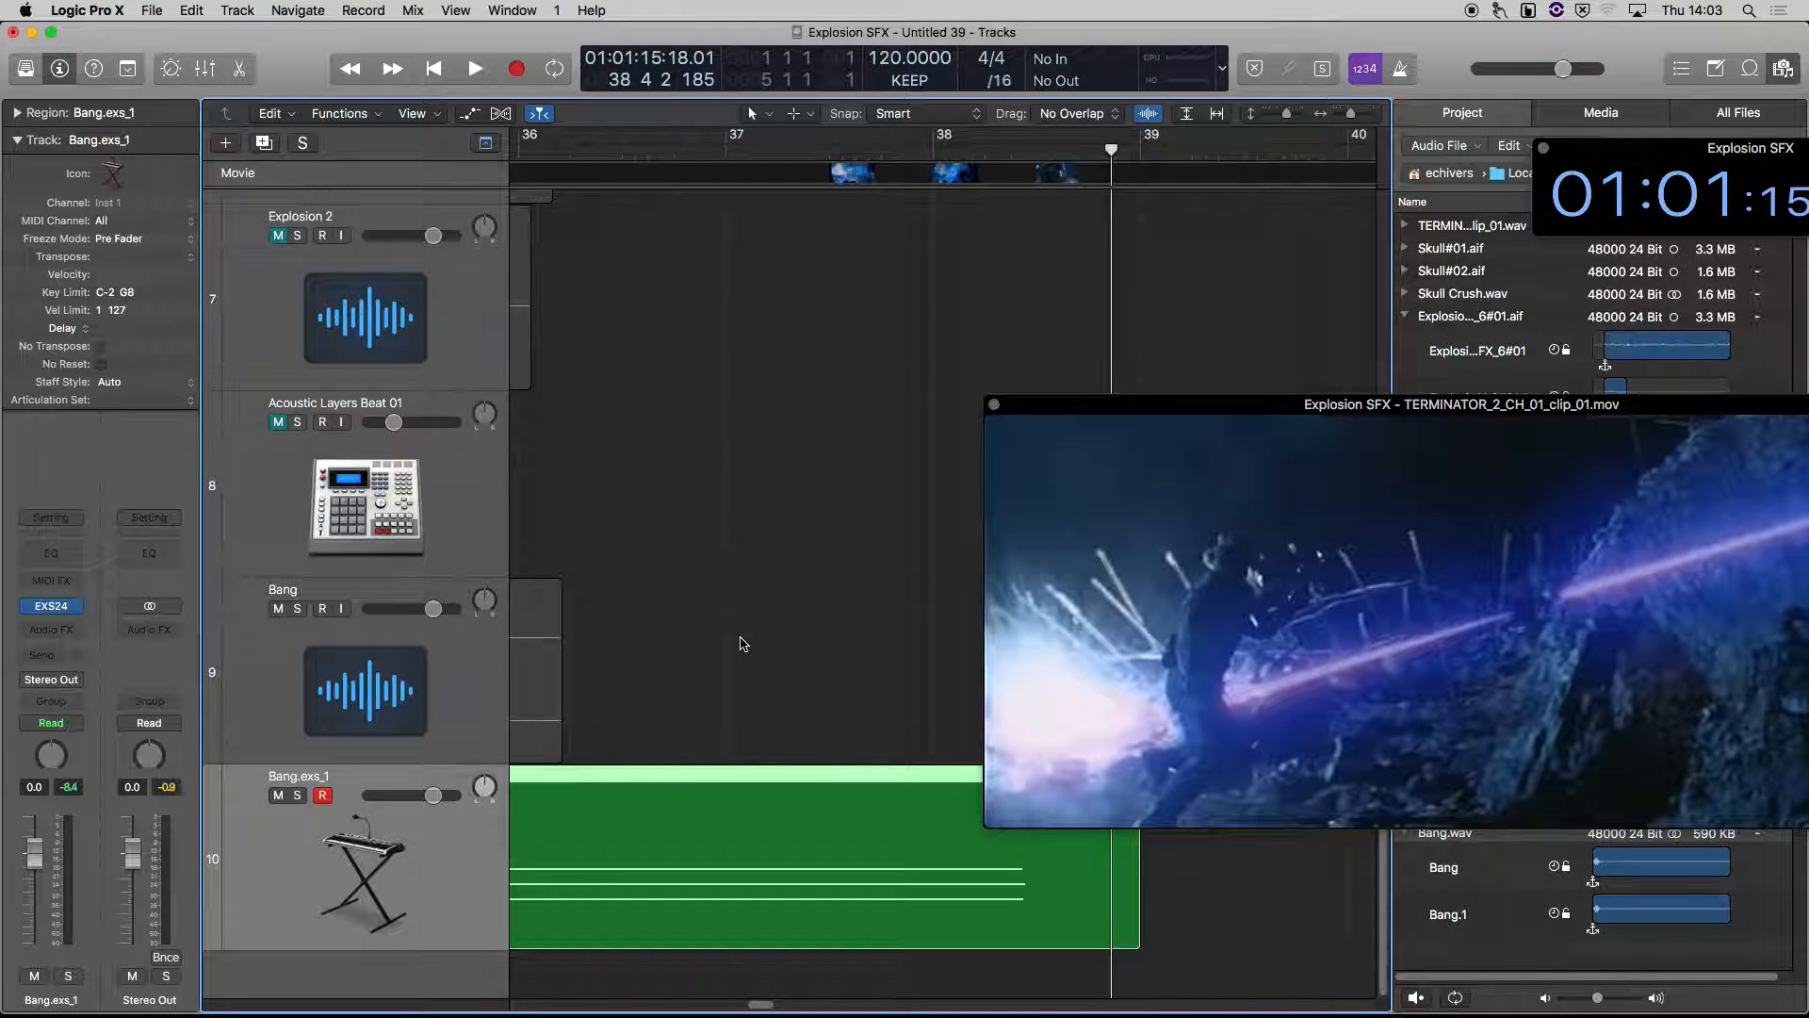
Play back the recorded Bang.exs_1 region against the movie and return the playhead to just before bar 35
scroll(743, 644, left, 5)
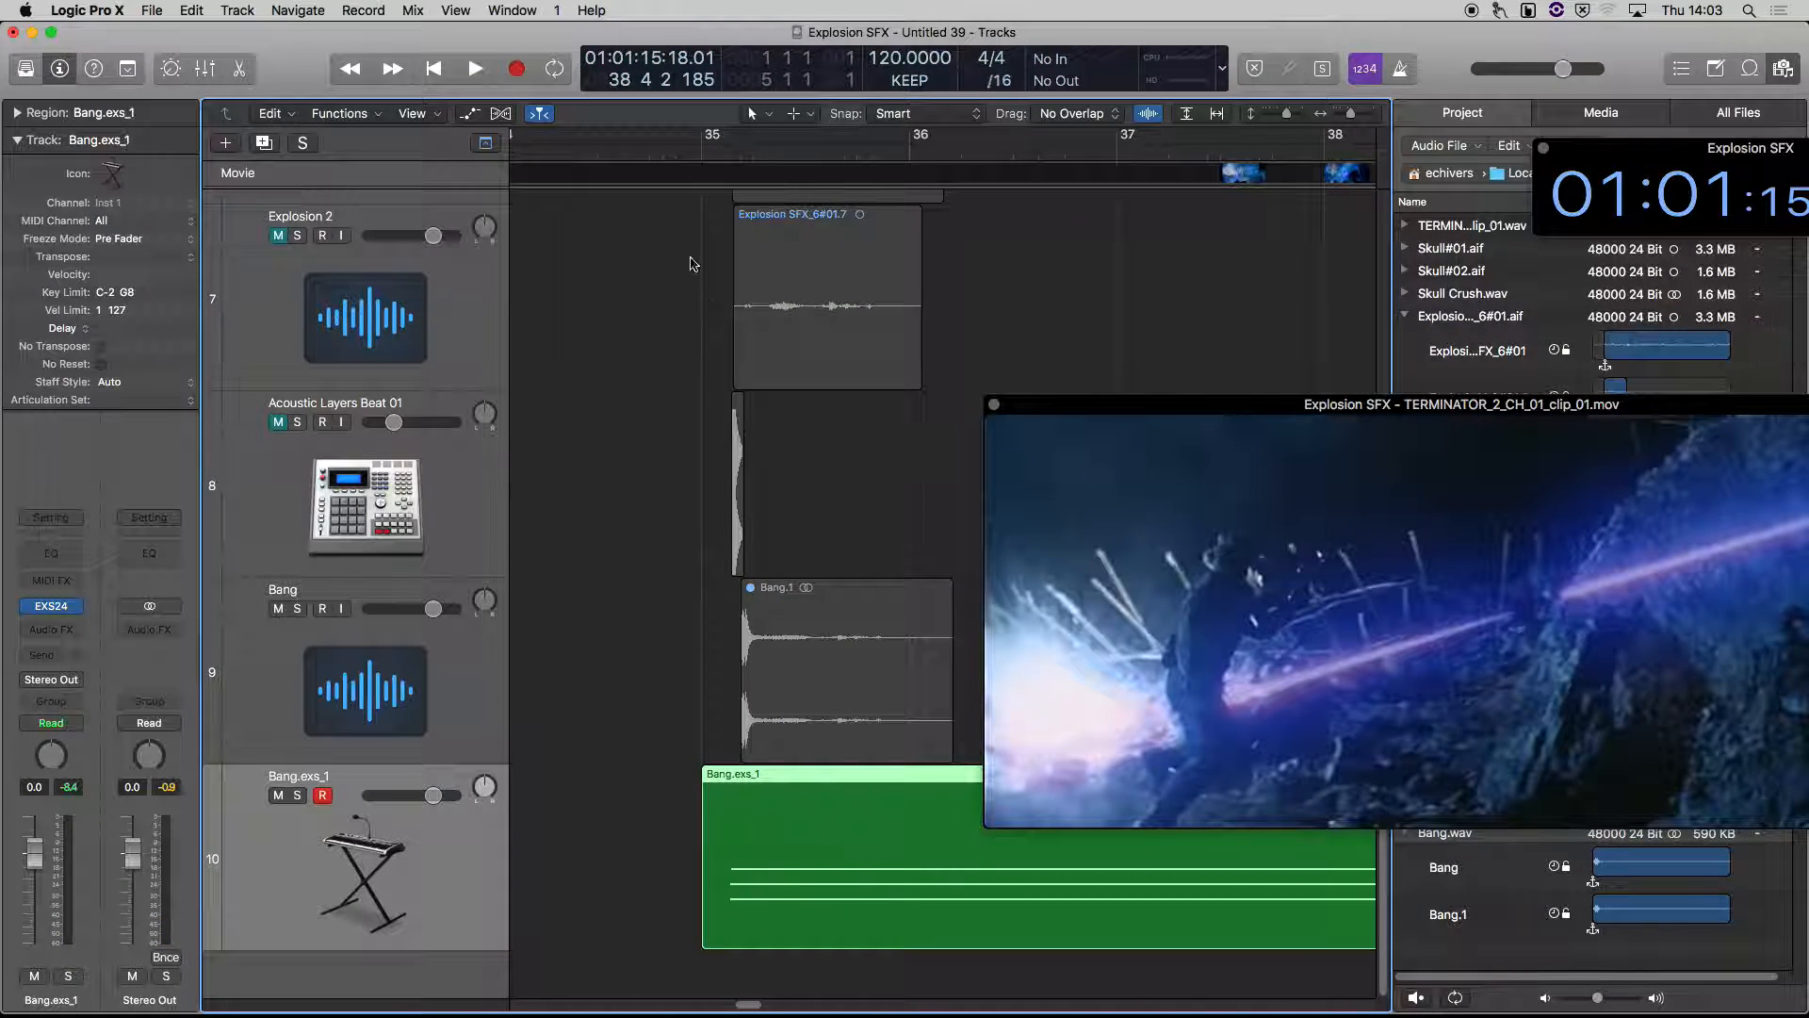
click(662, 153)
key(space)
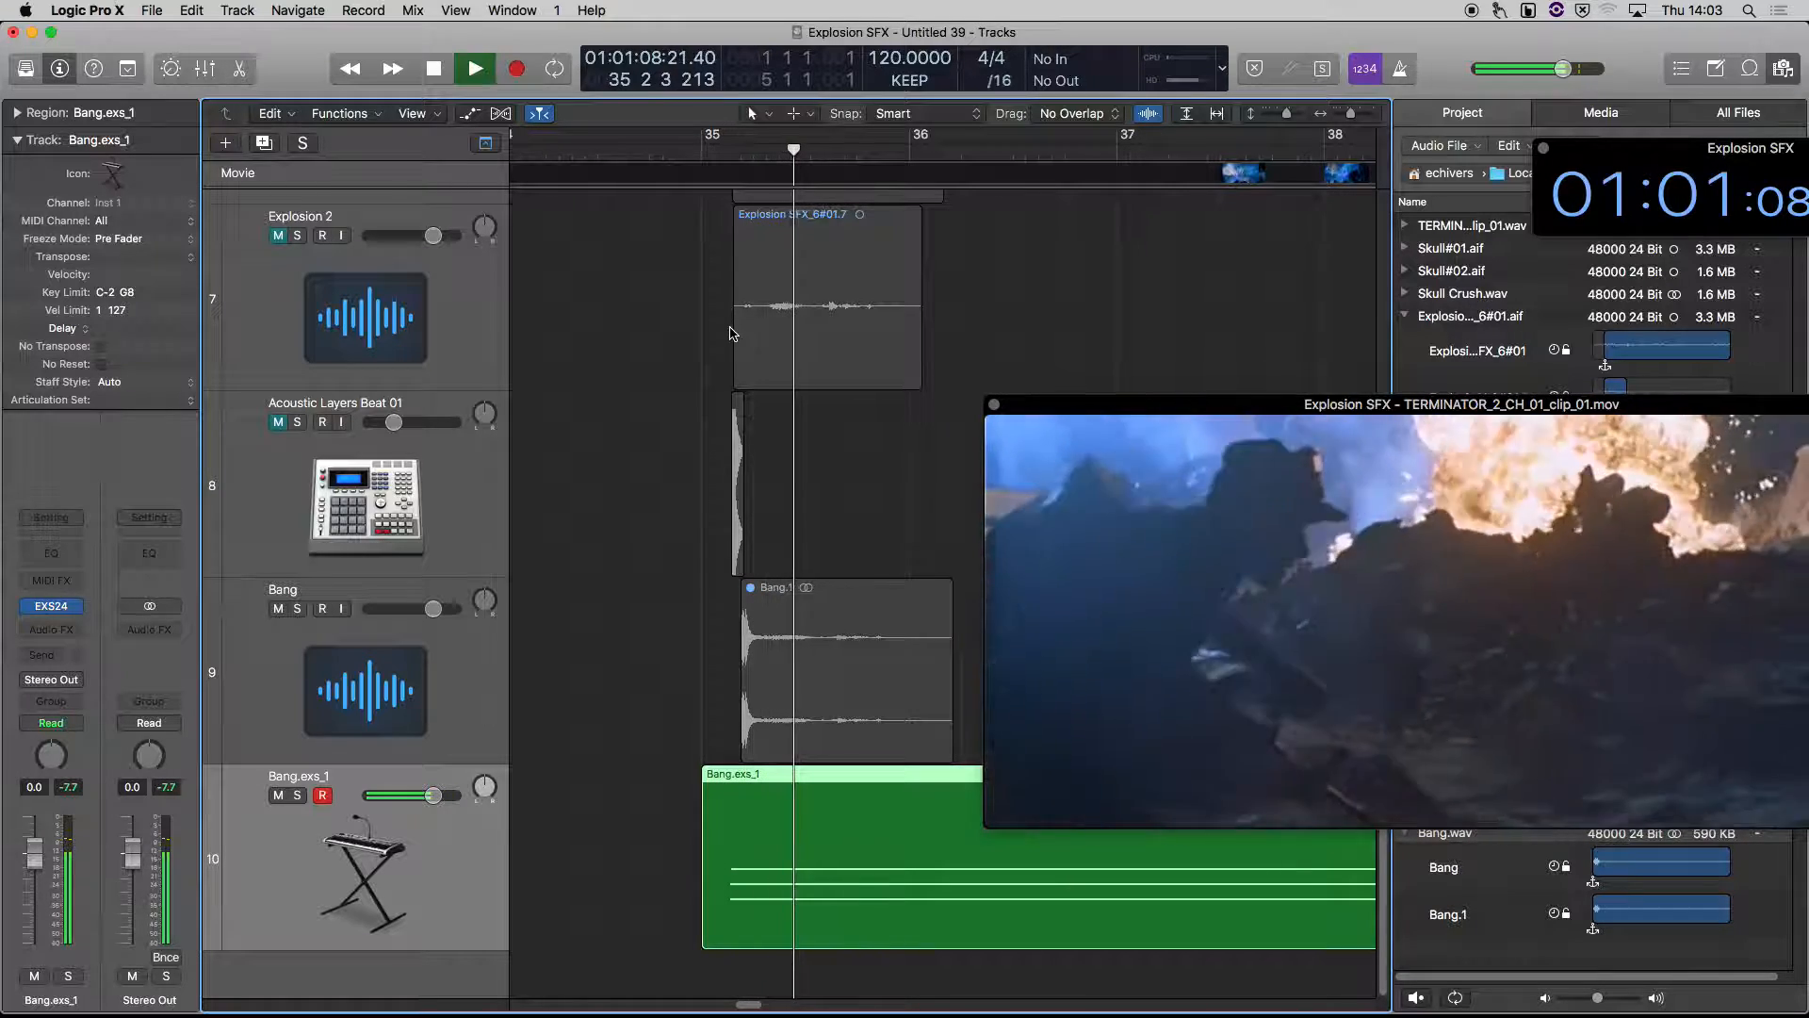
key(space)
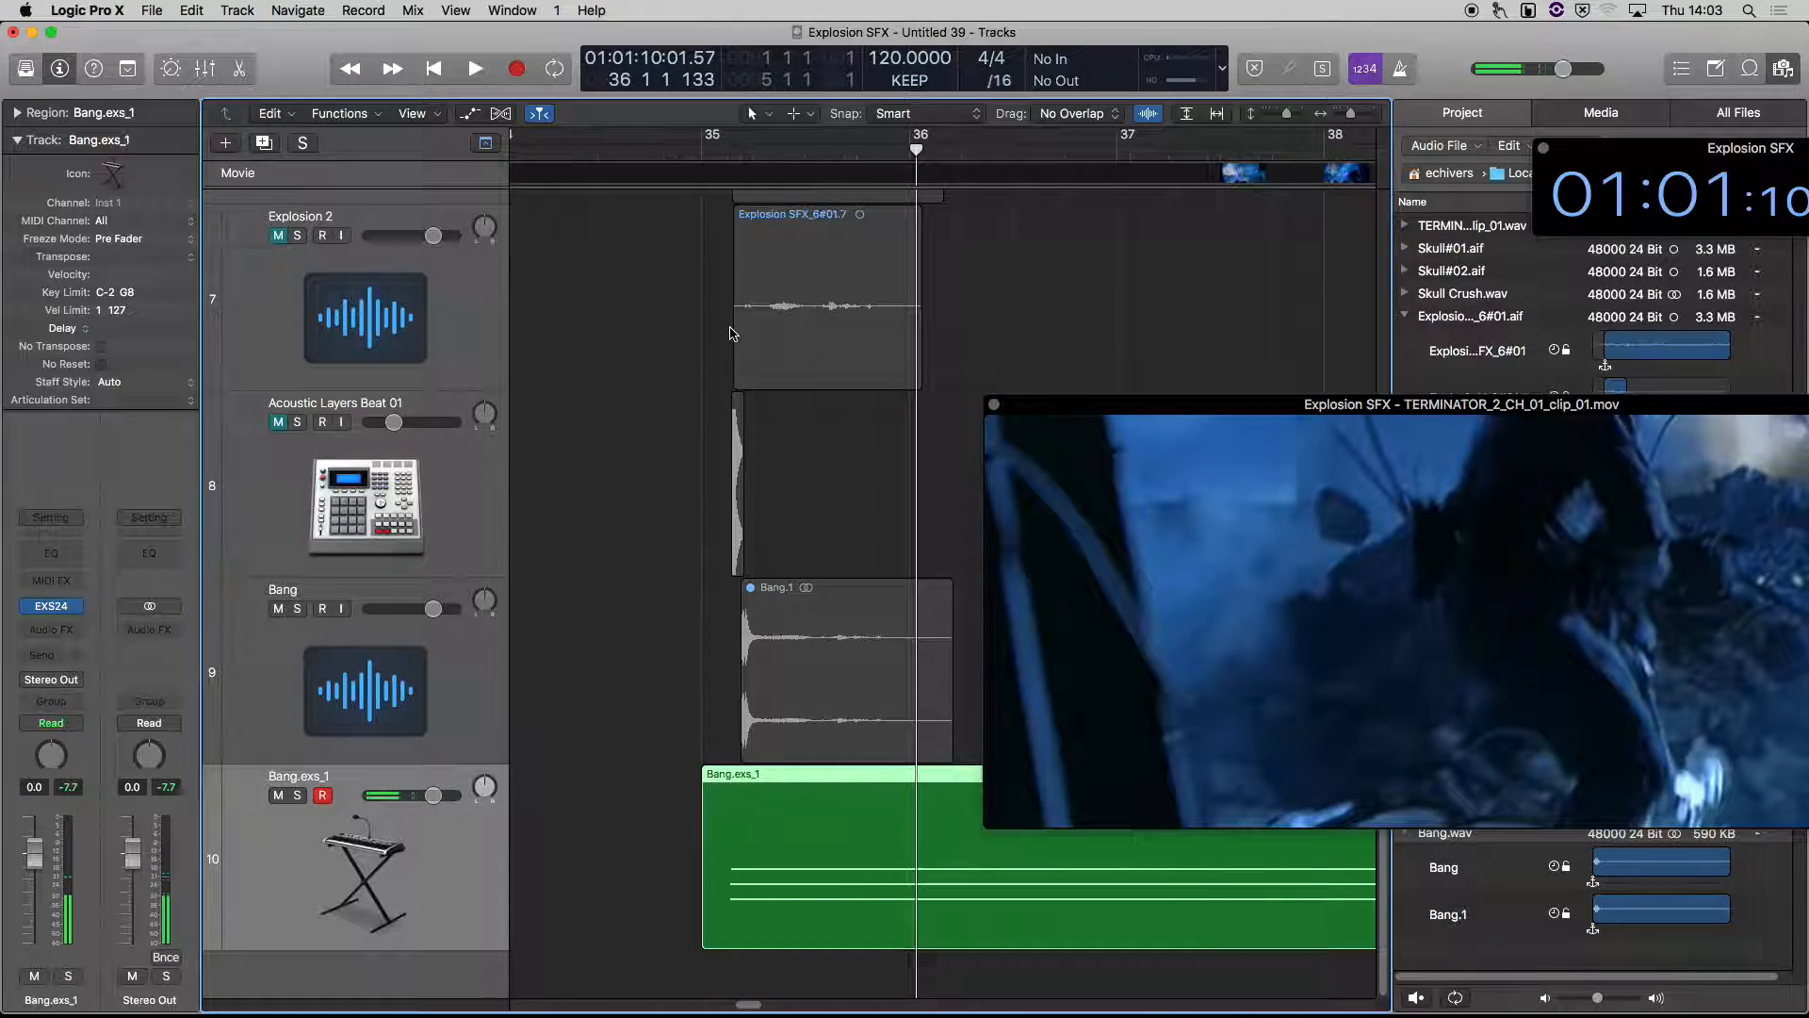
click(652, 154)
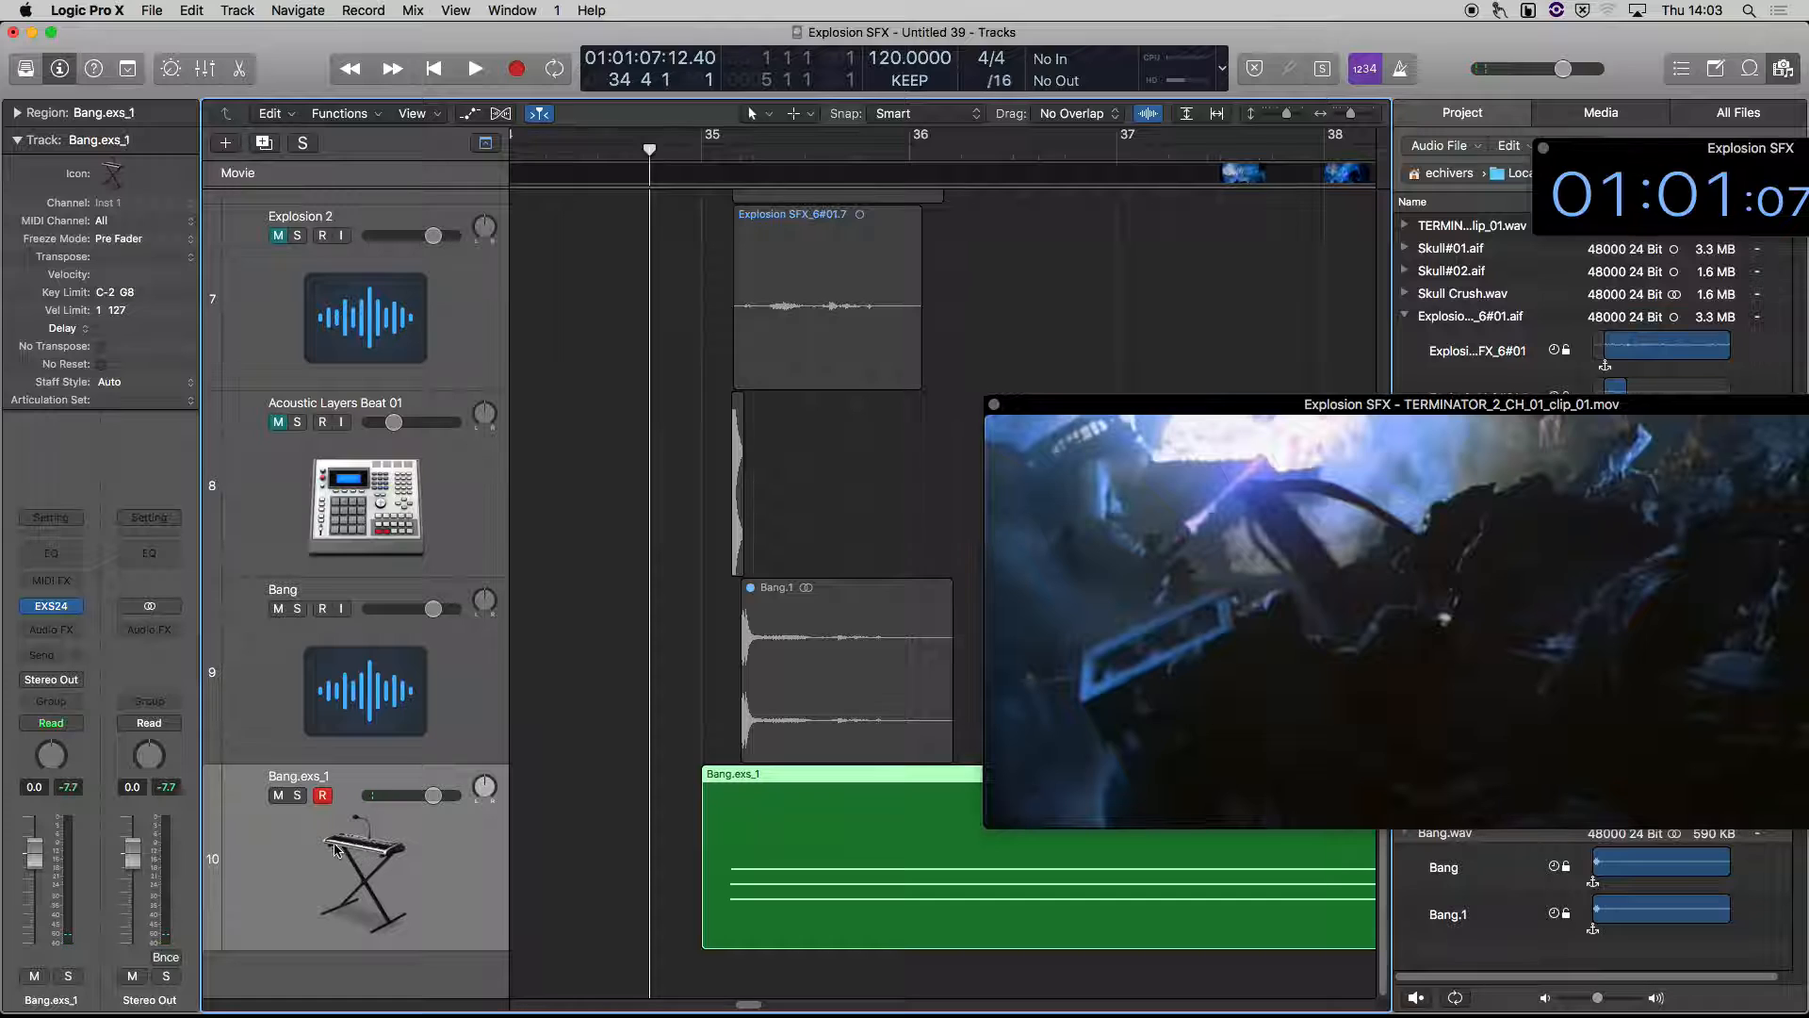
Insert Space Designer on the Bang.exs_1 track and load the 05.2s Deep Canyon preset from the large outdoor spaces
click(51, 629)
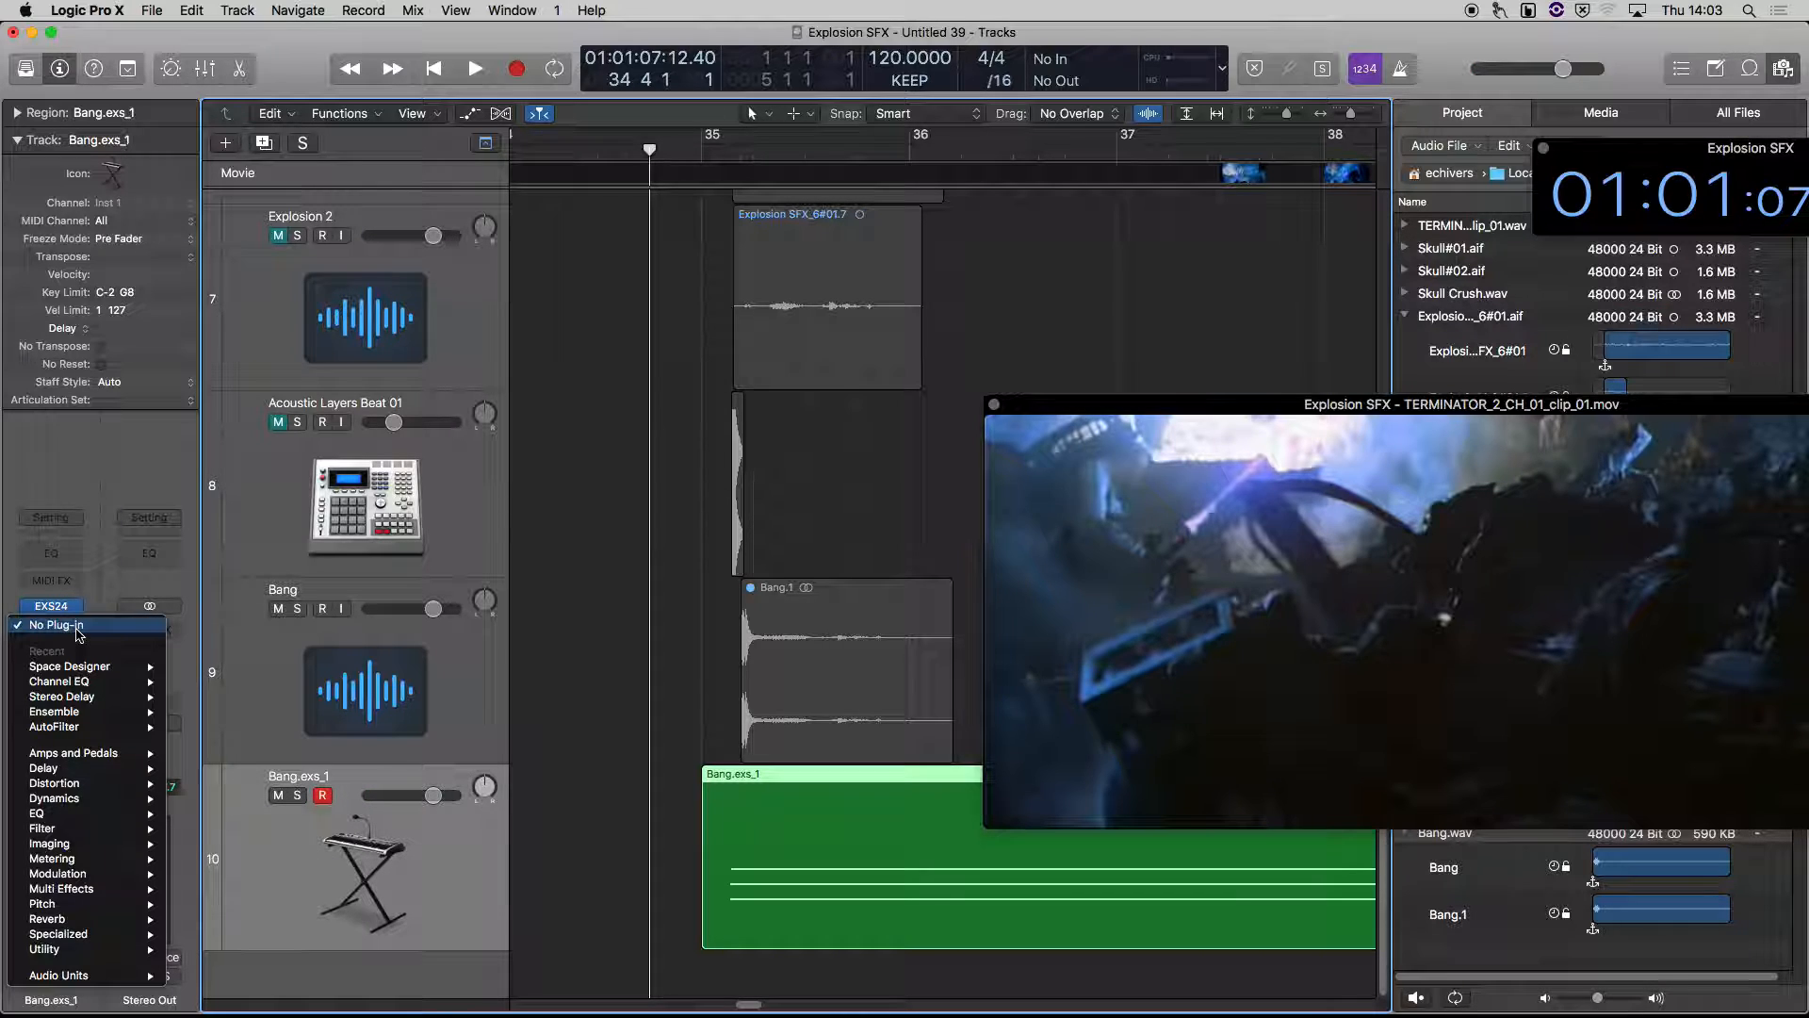
mouse_move(132, 667)
click(200, 668)
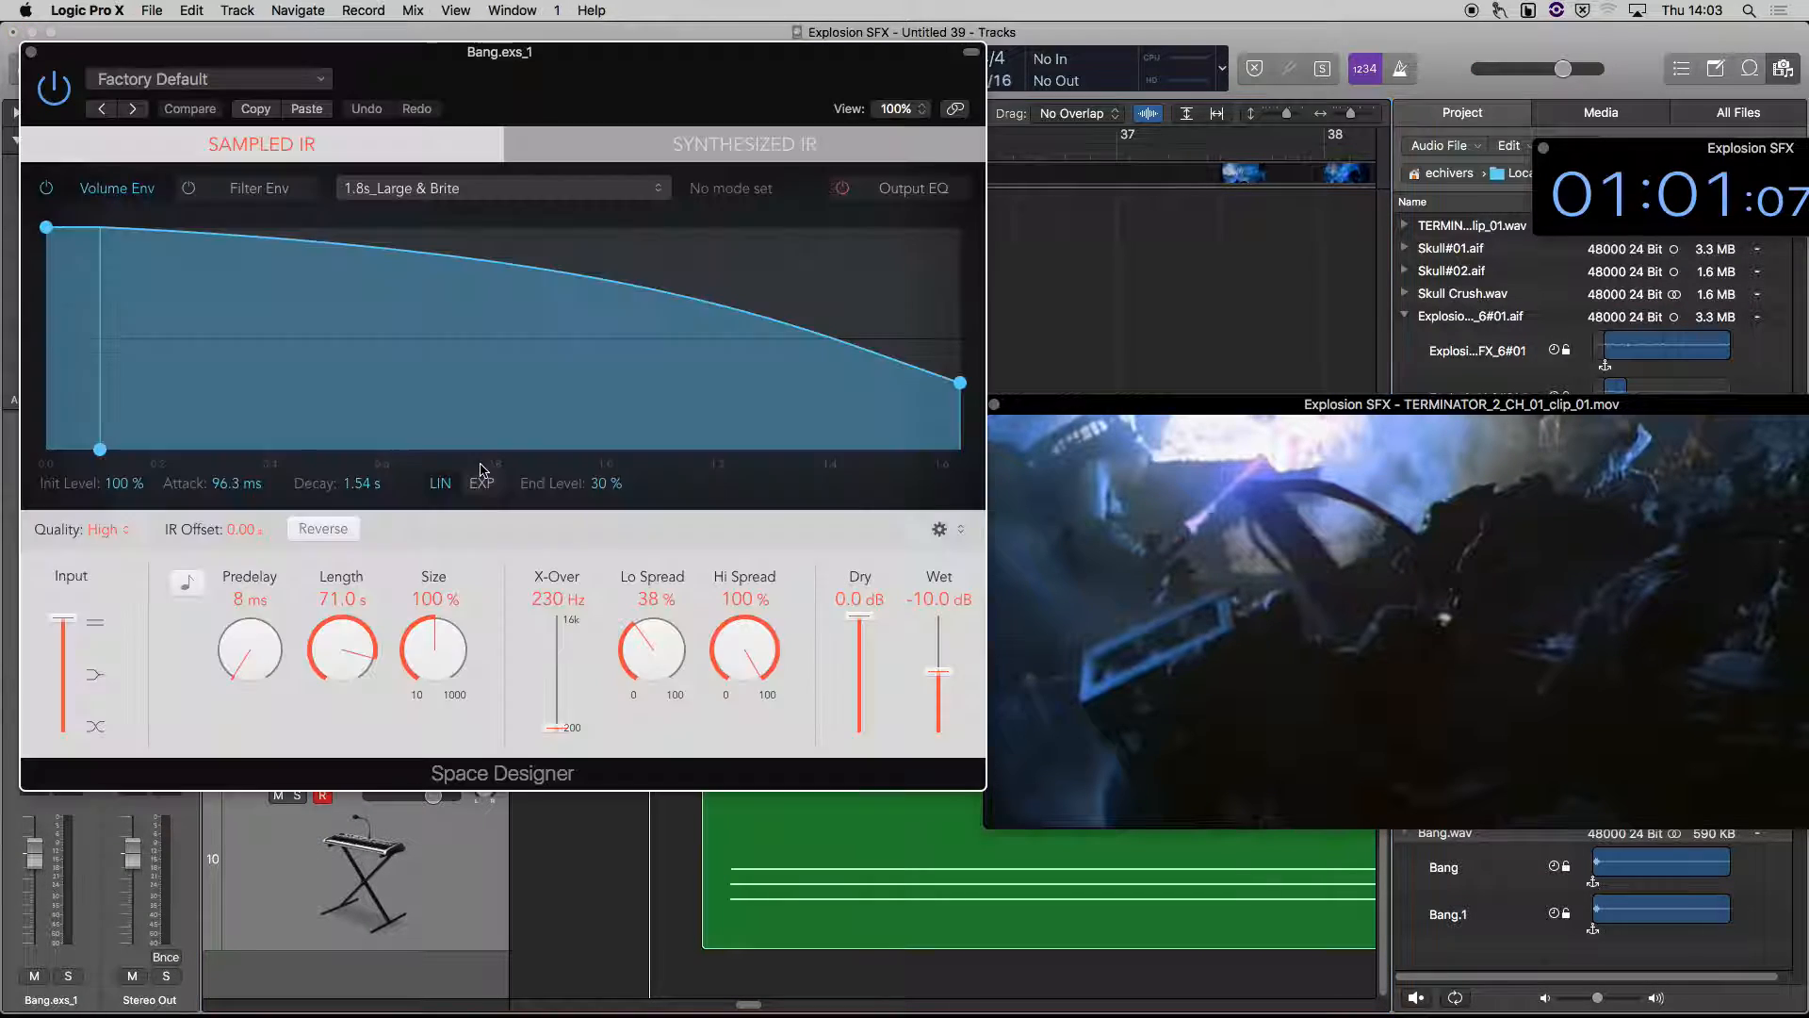
click(198, 79)
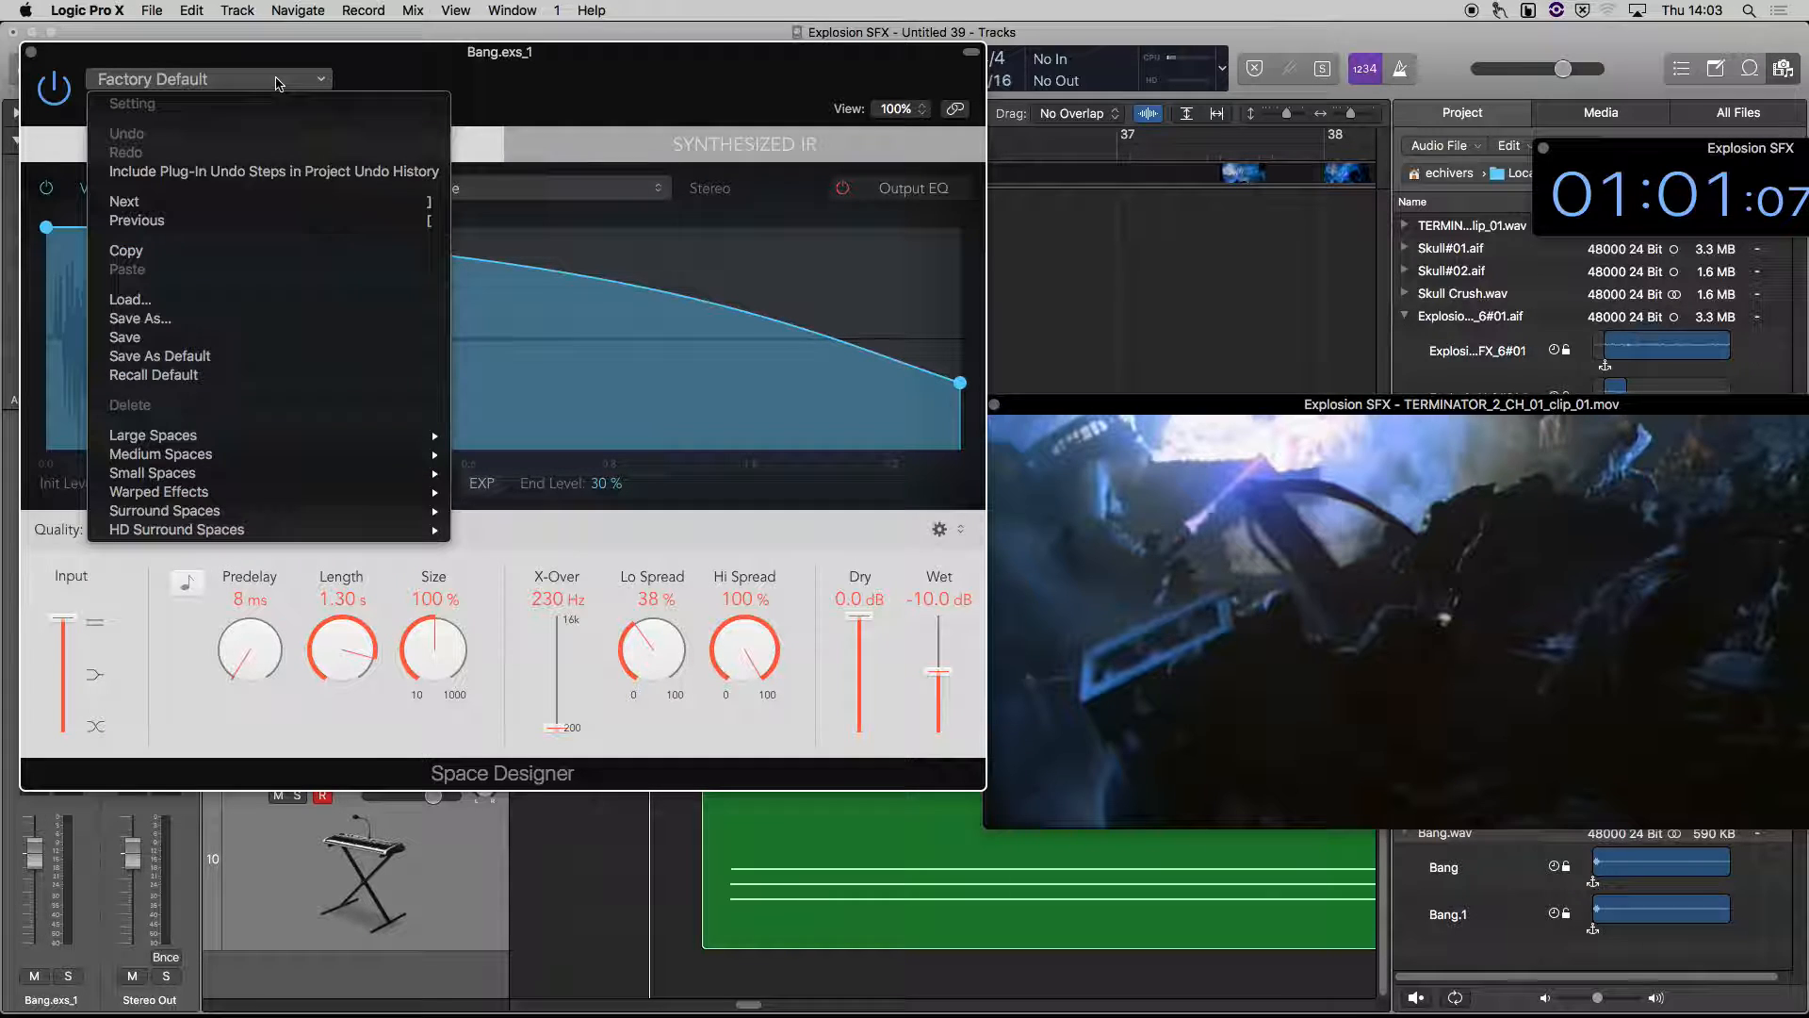
mouse_move(168, 441)
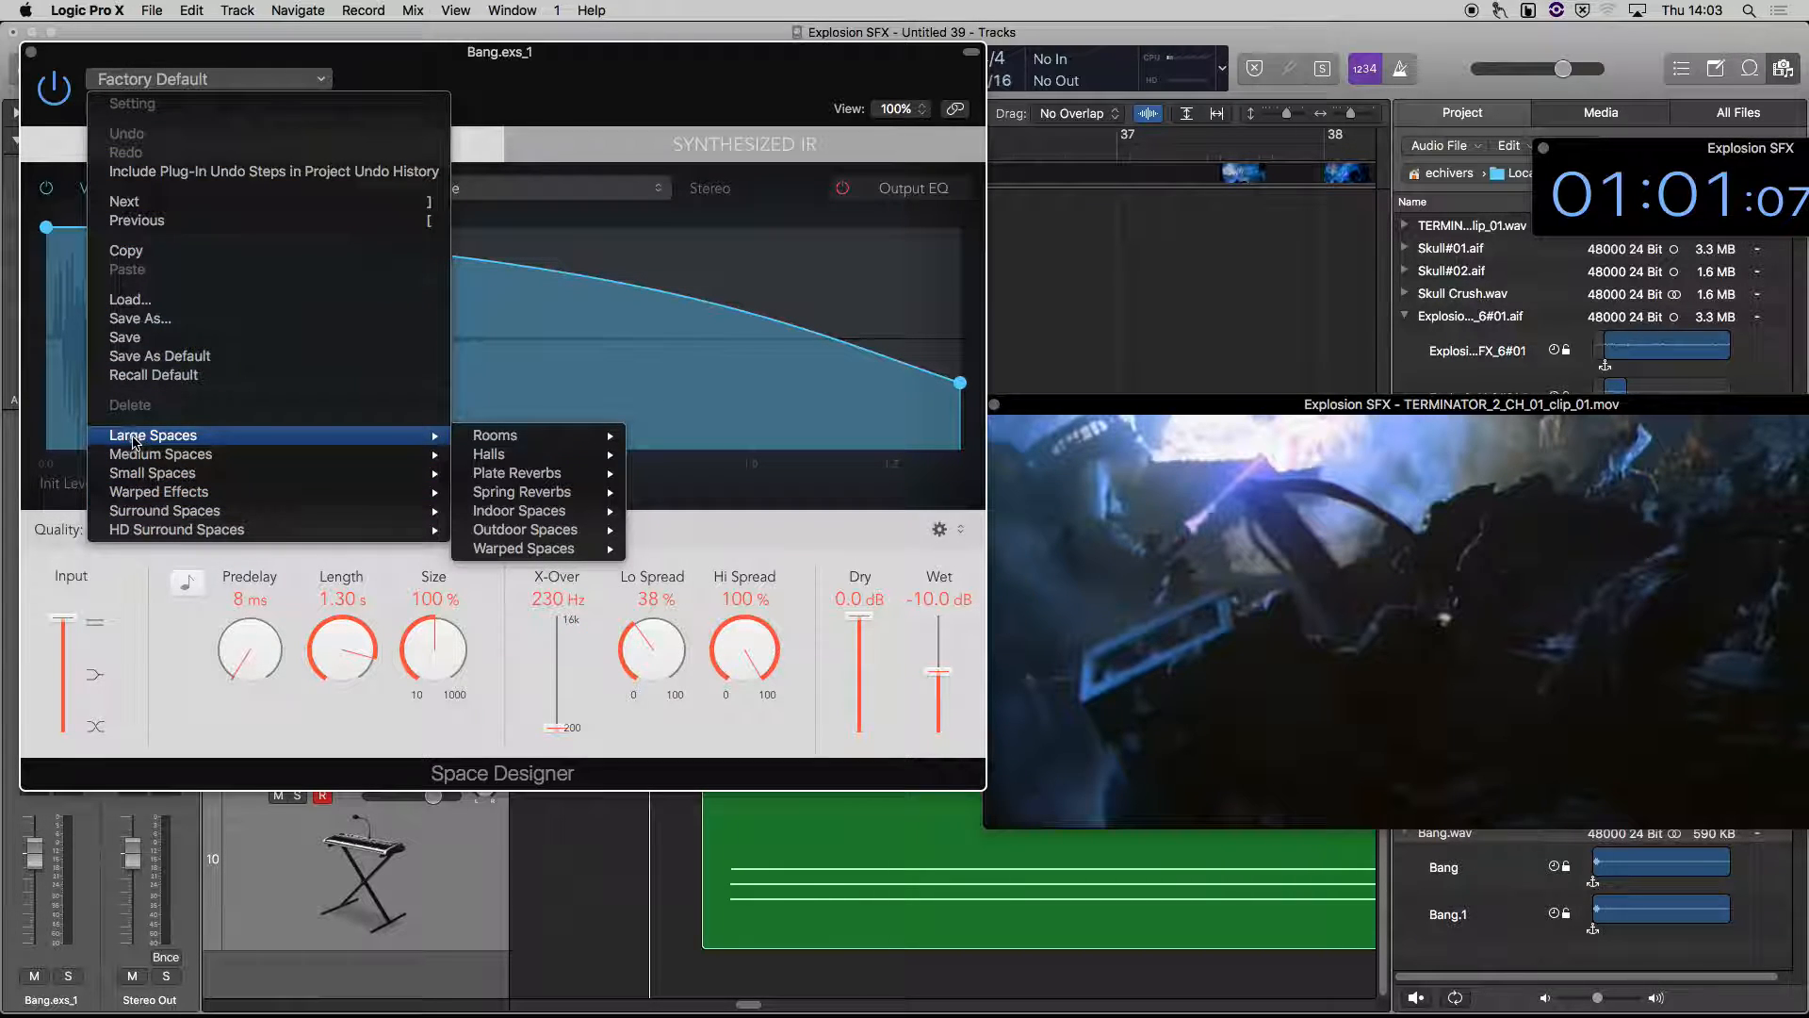
mouse_move(523, 533)
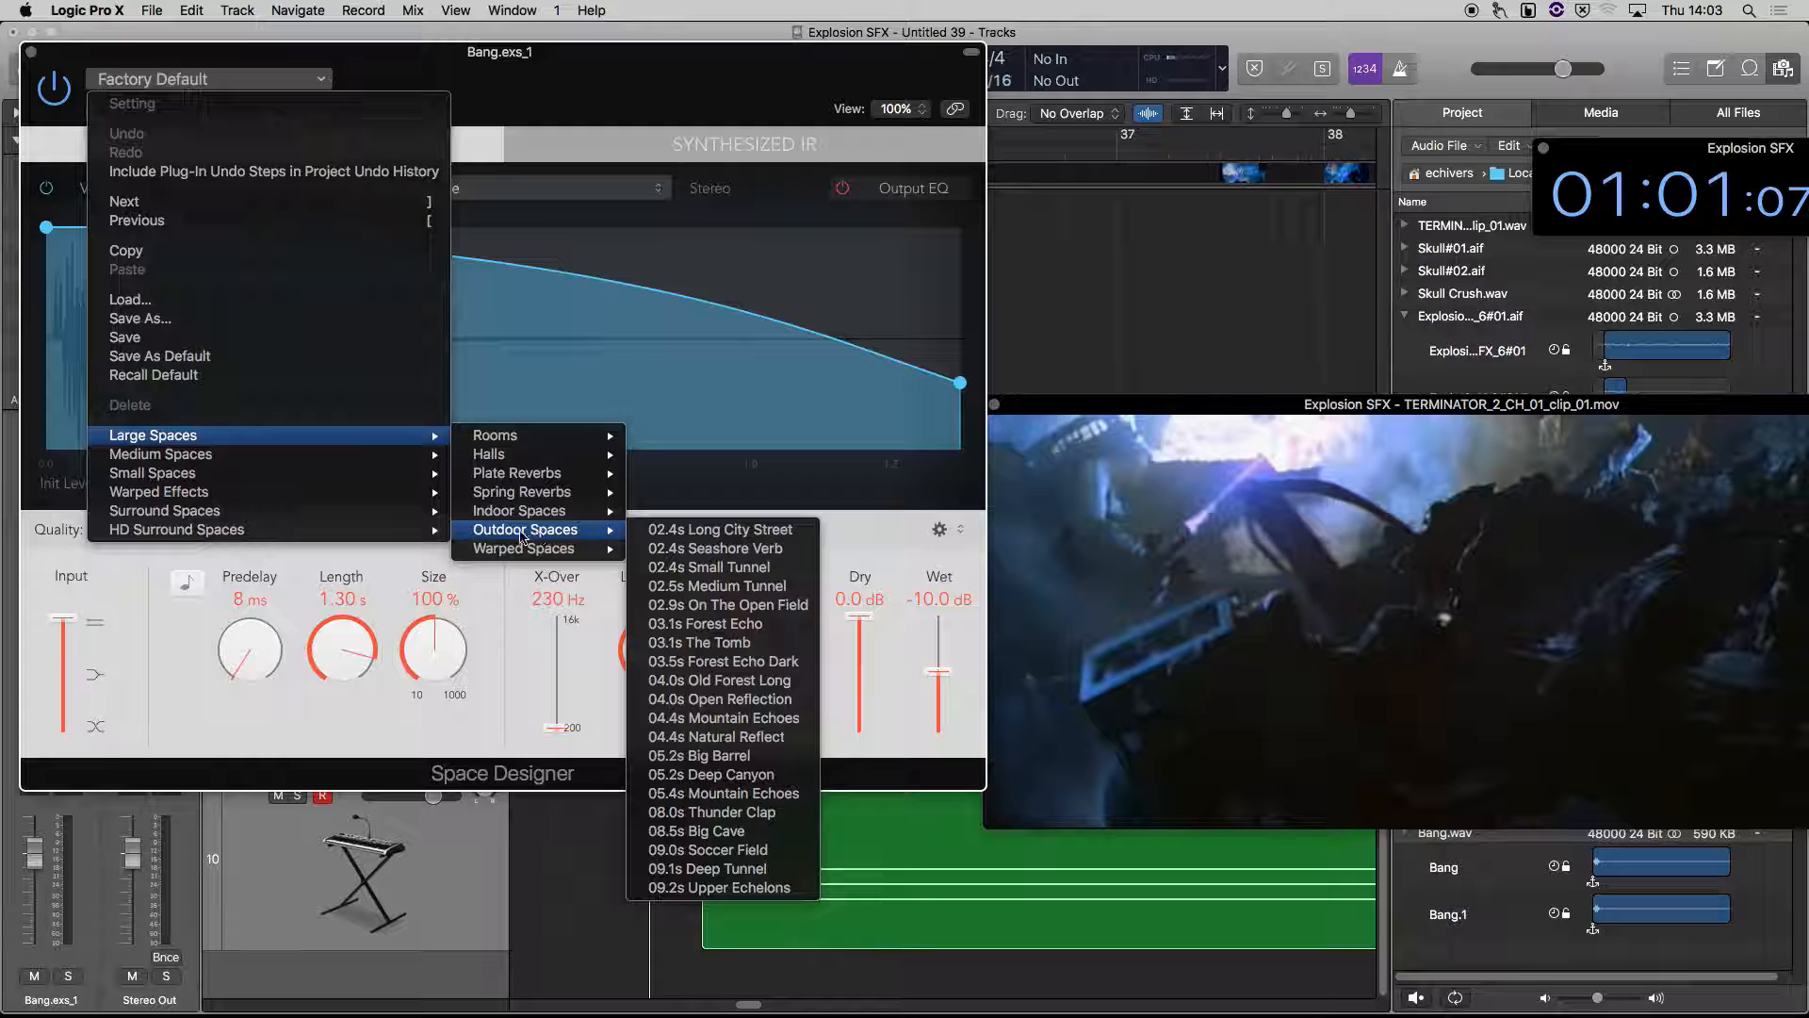
click(747, 775)
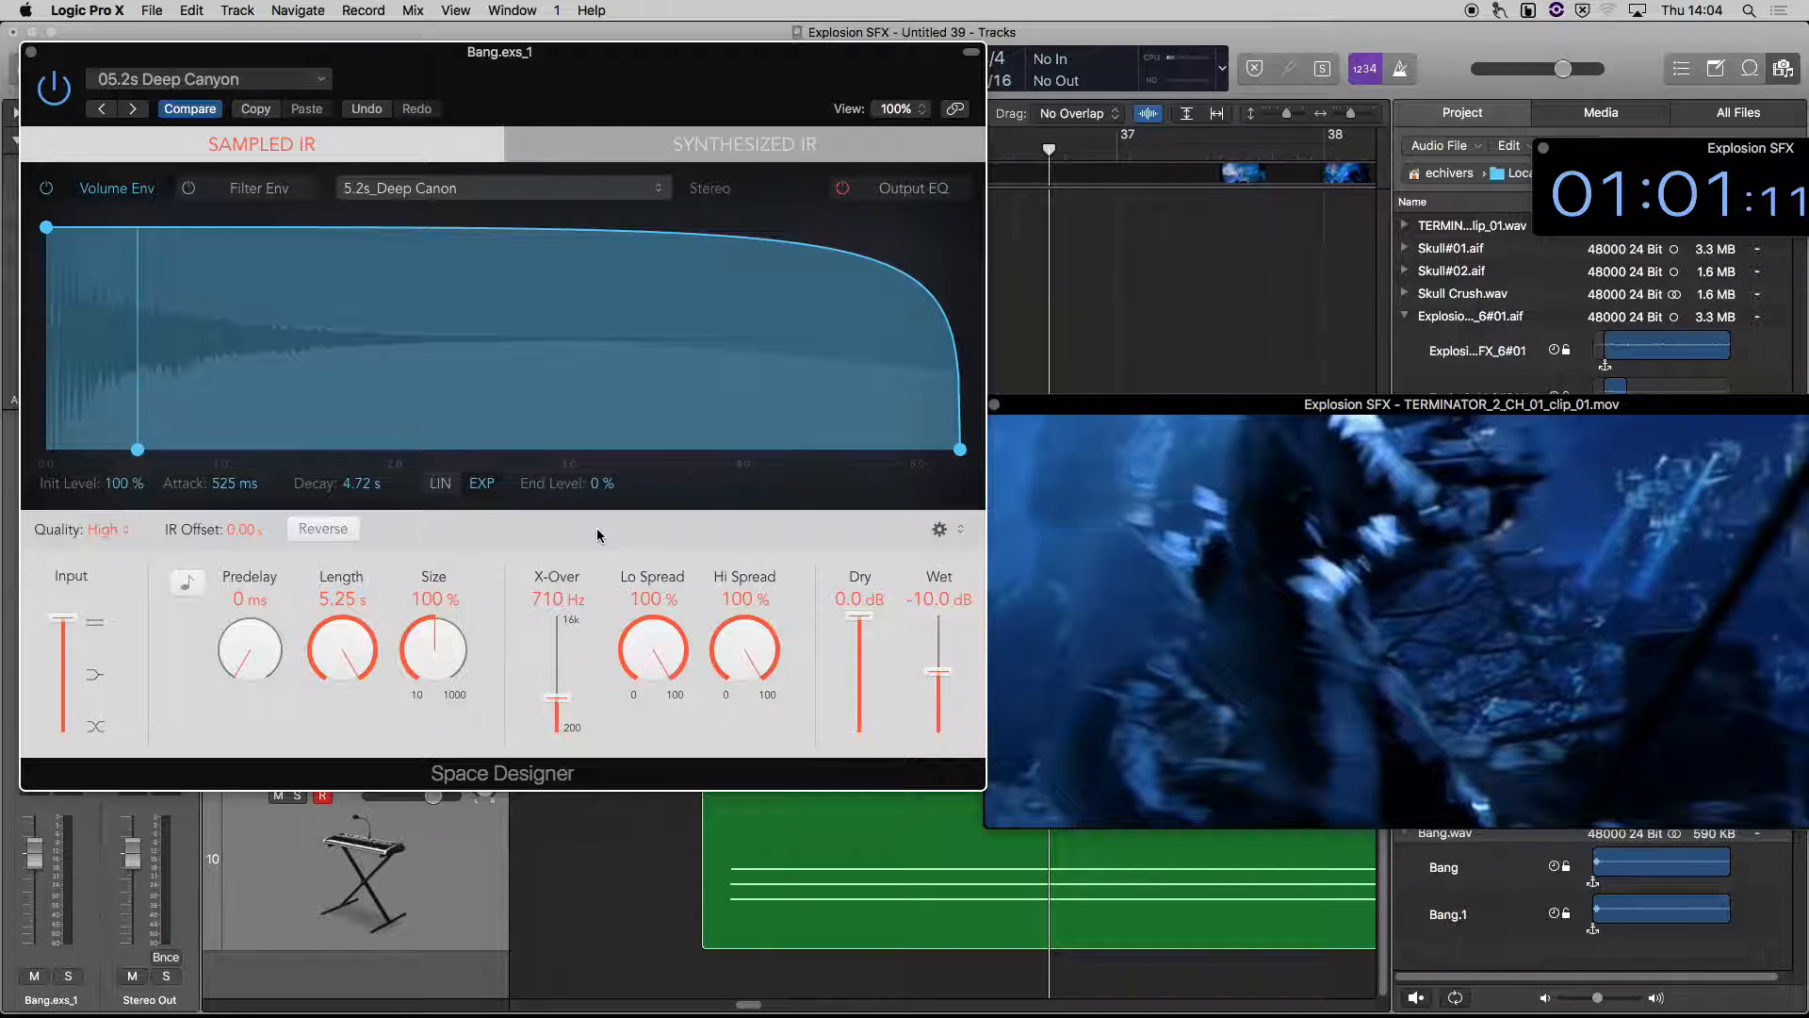
Audition the Deep Canyon reverb against the movie and close the Space Designer window
key(comma)
key(comma)
key(comma)
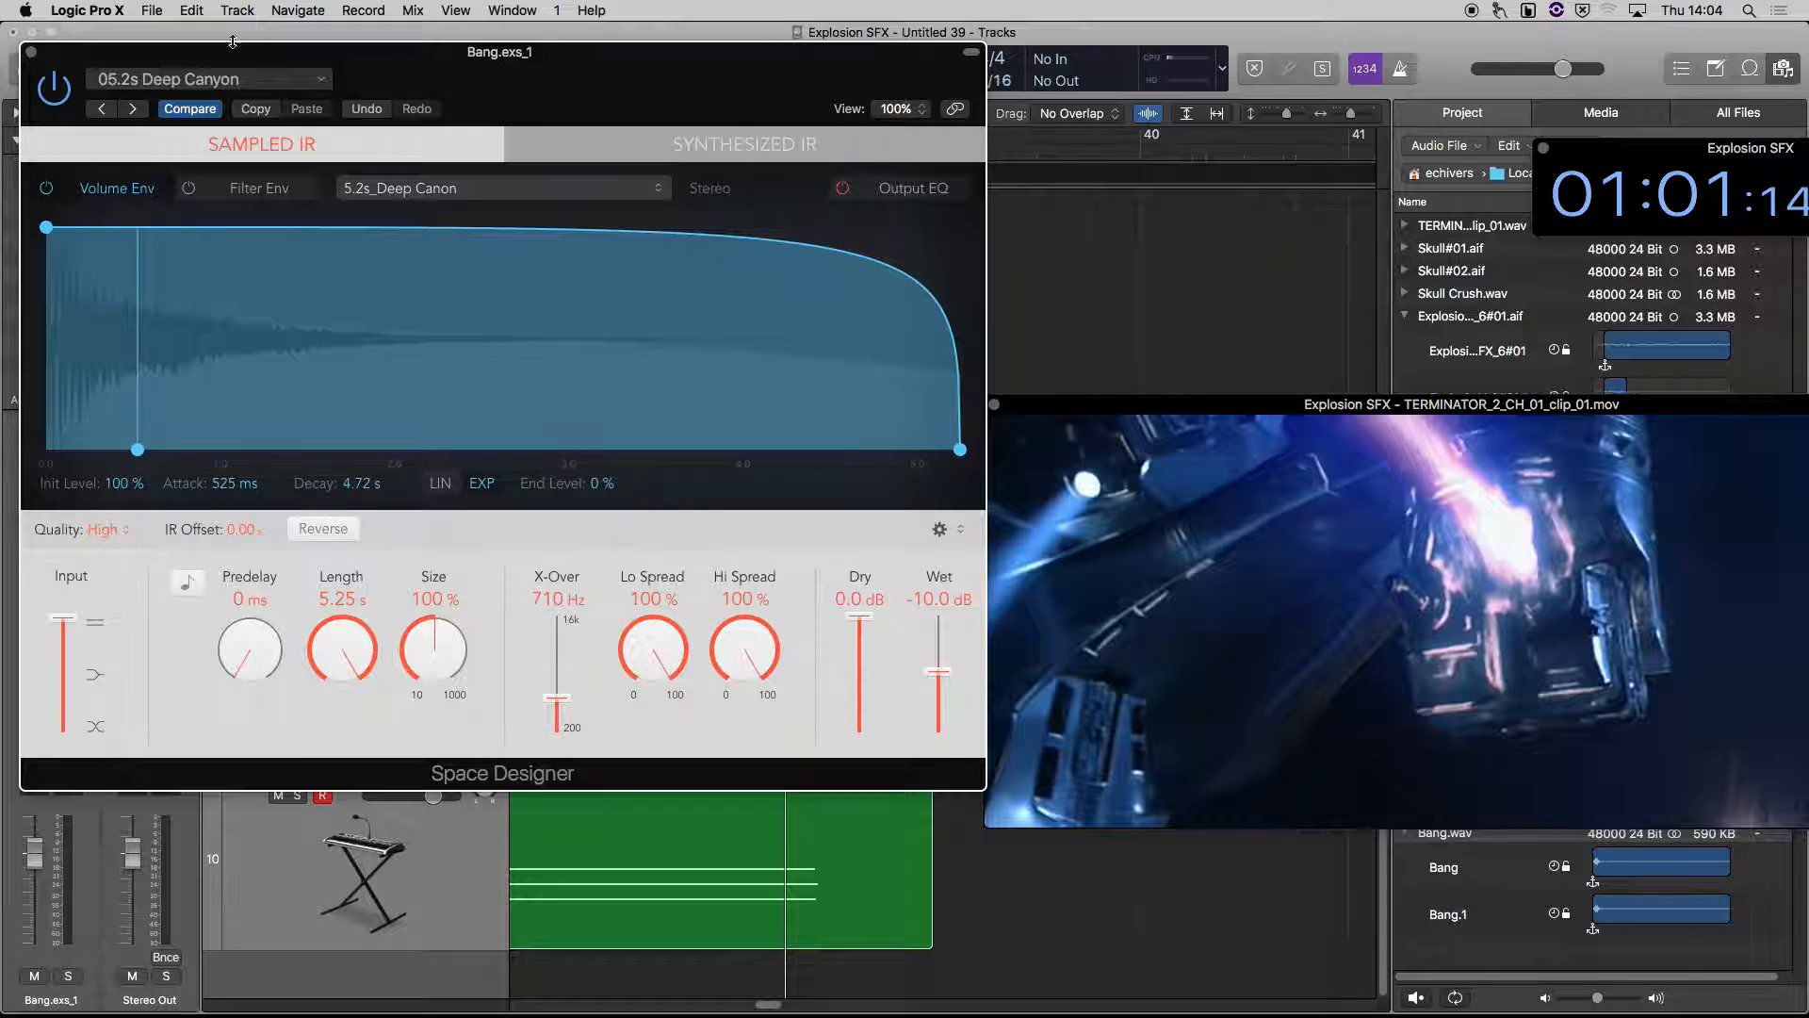
key(super+w)
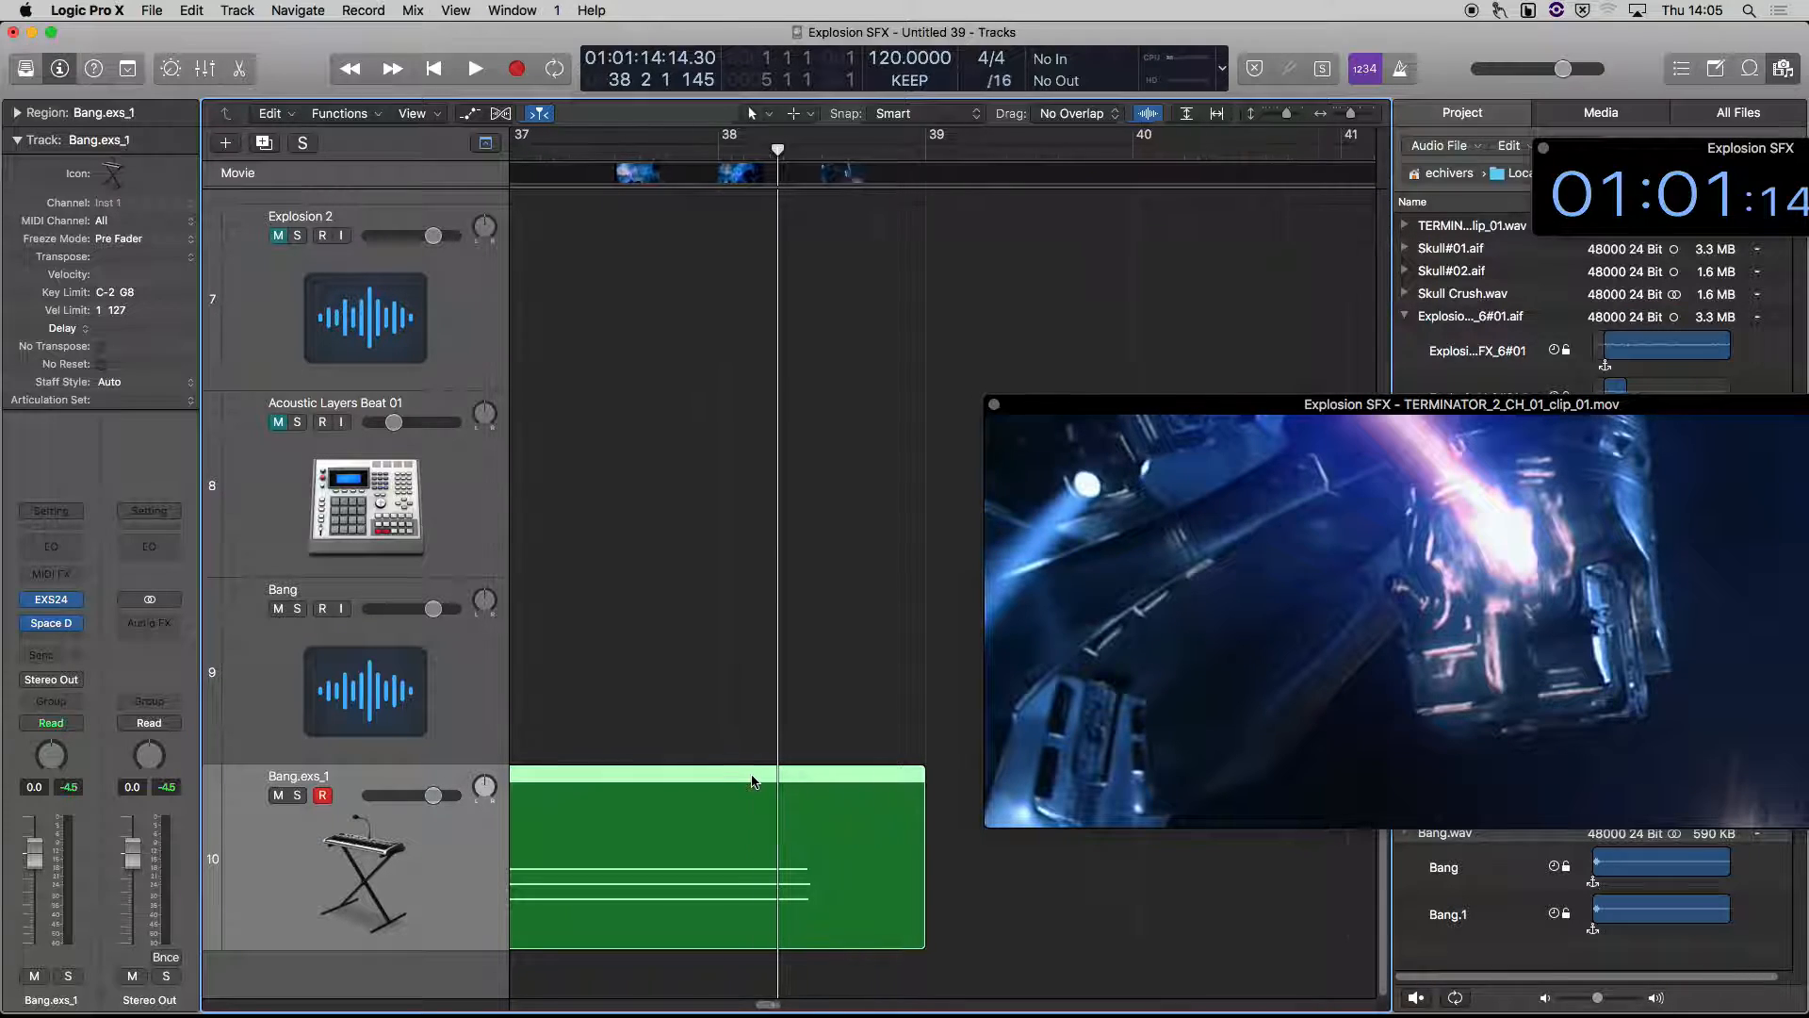
Place the playhead at bar 35 and duplicate the Bang.exs_1 track with its sampler and reverb settings
scroll(751, 780, left, 10)
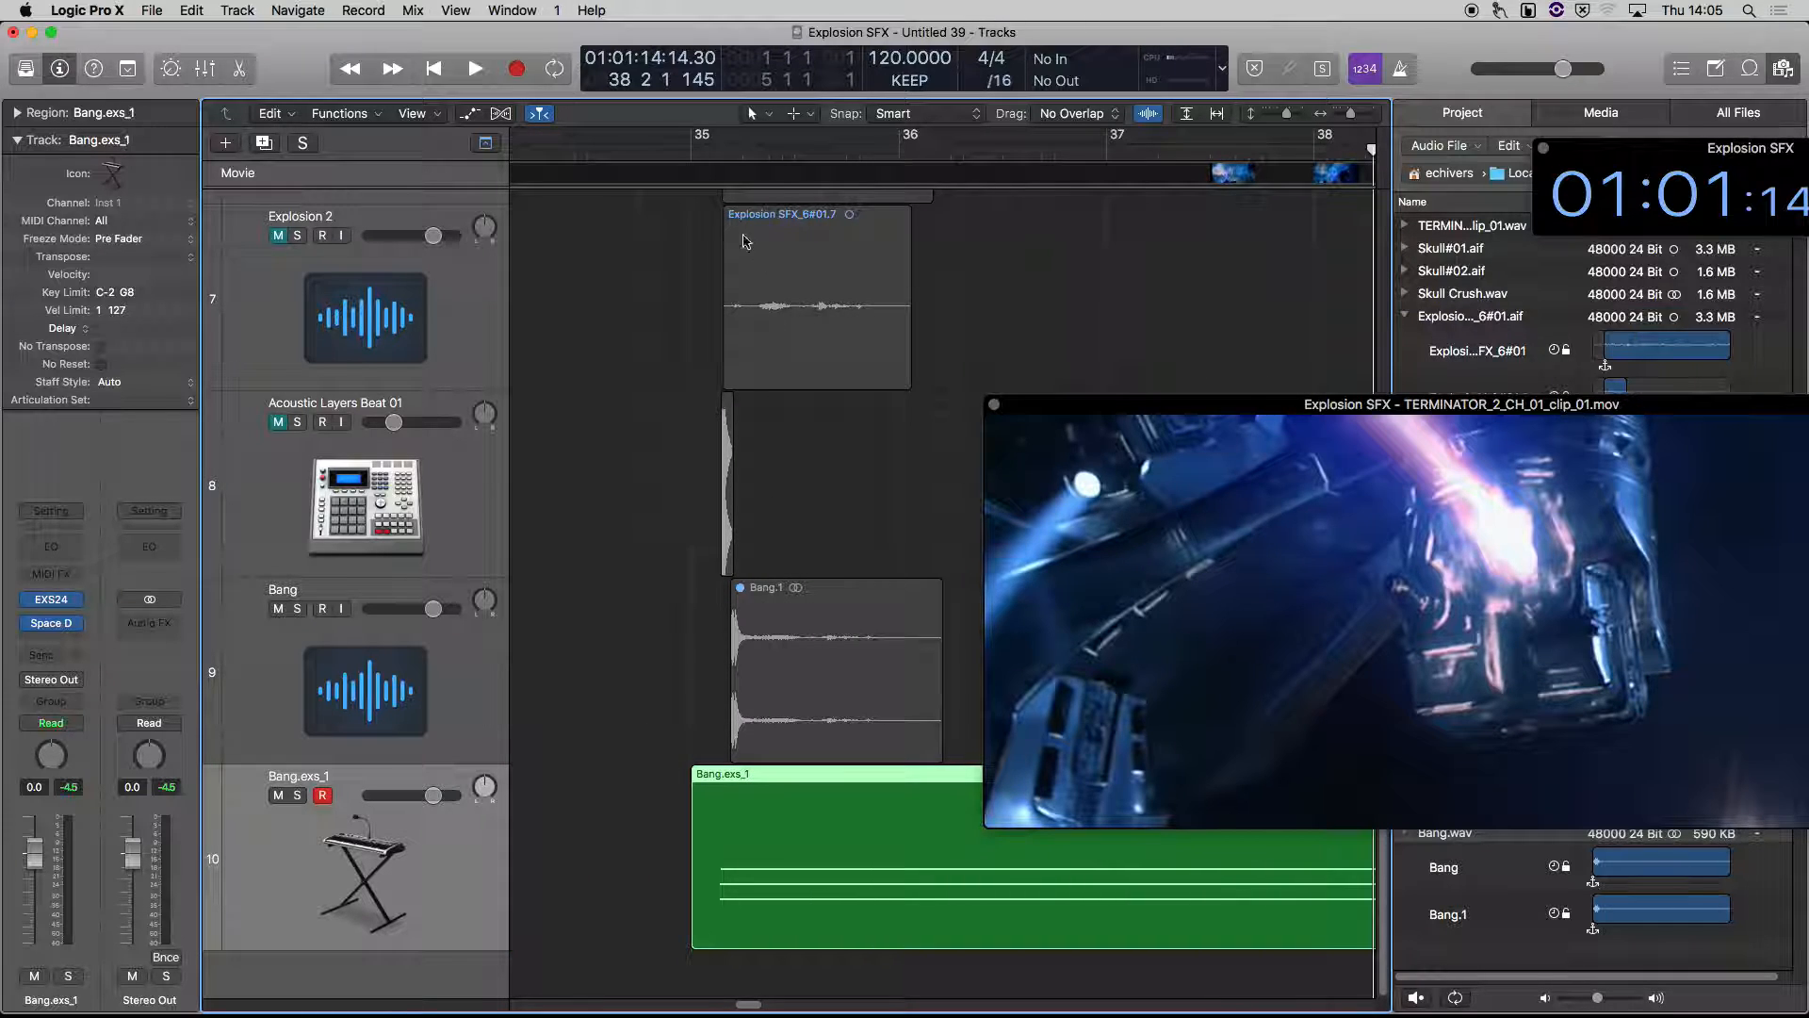
click(695, 153)
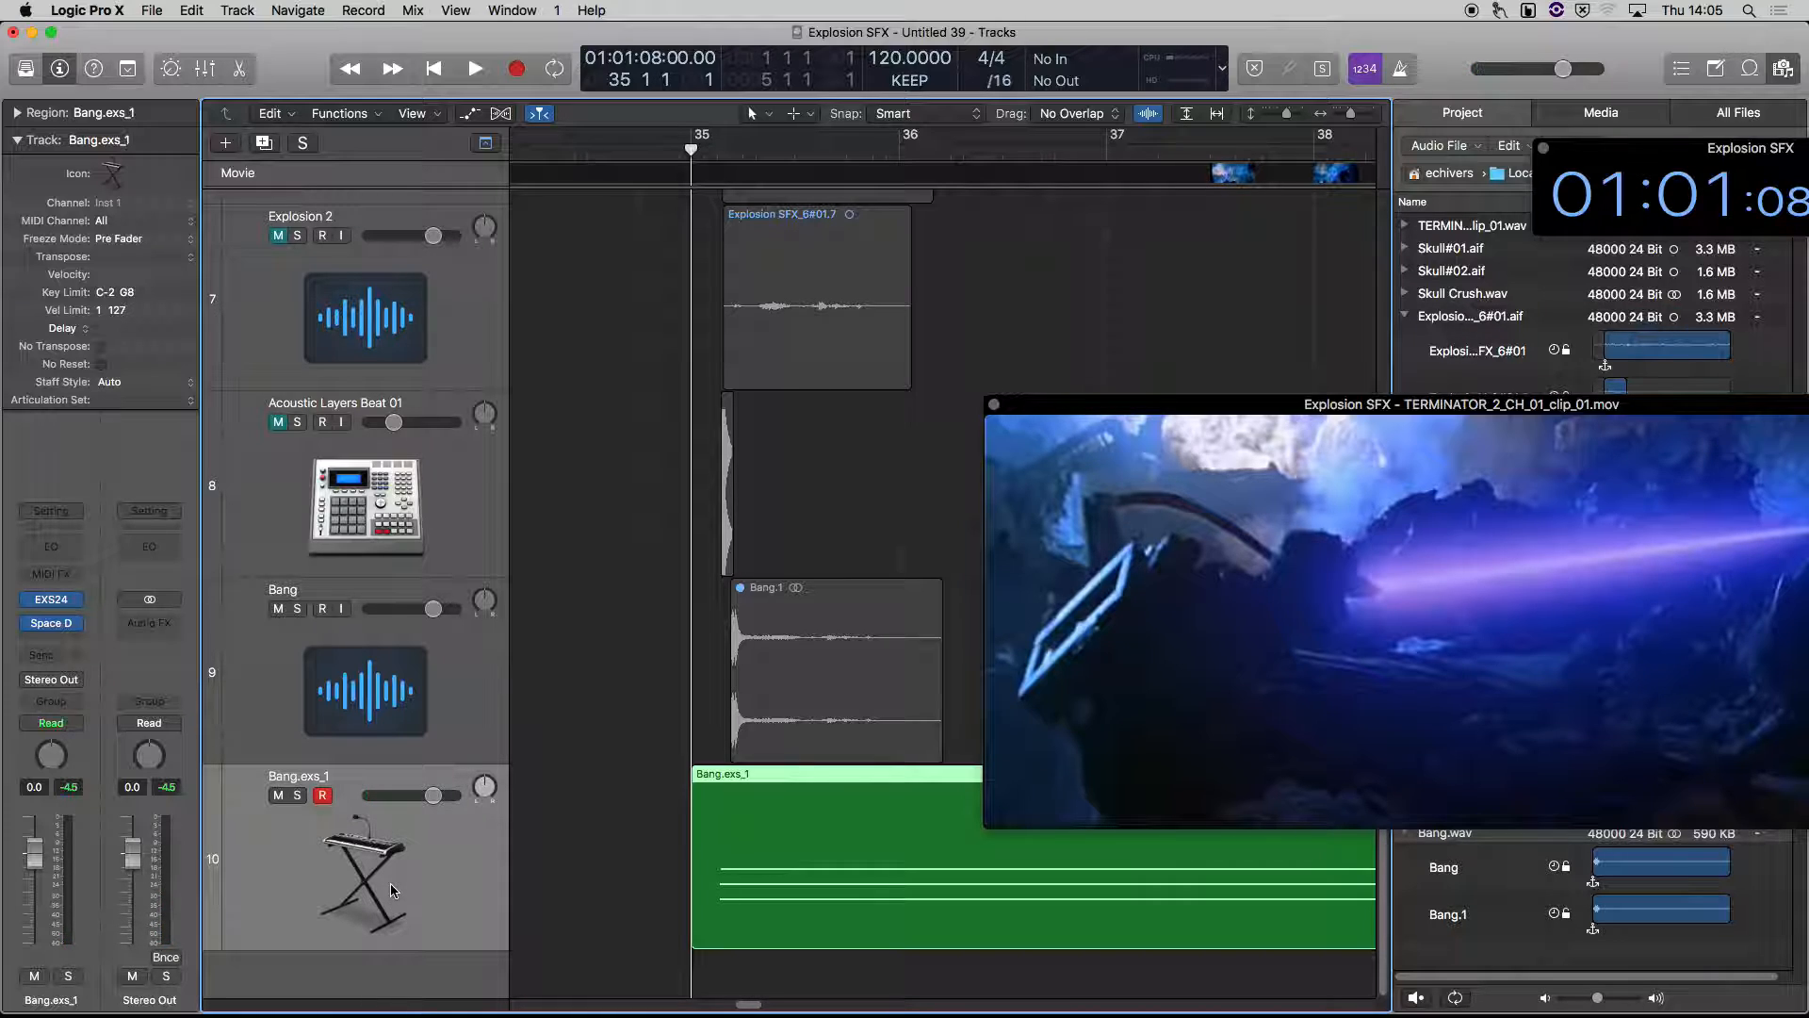
key(super+d)
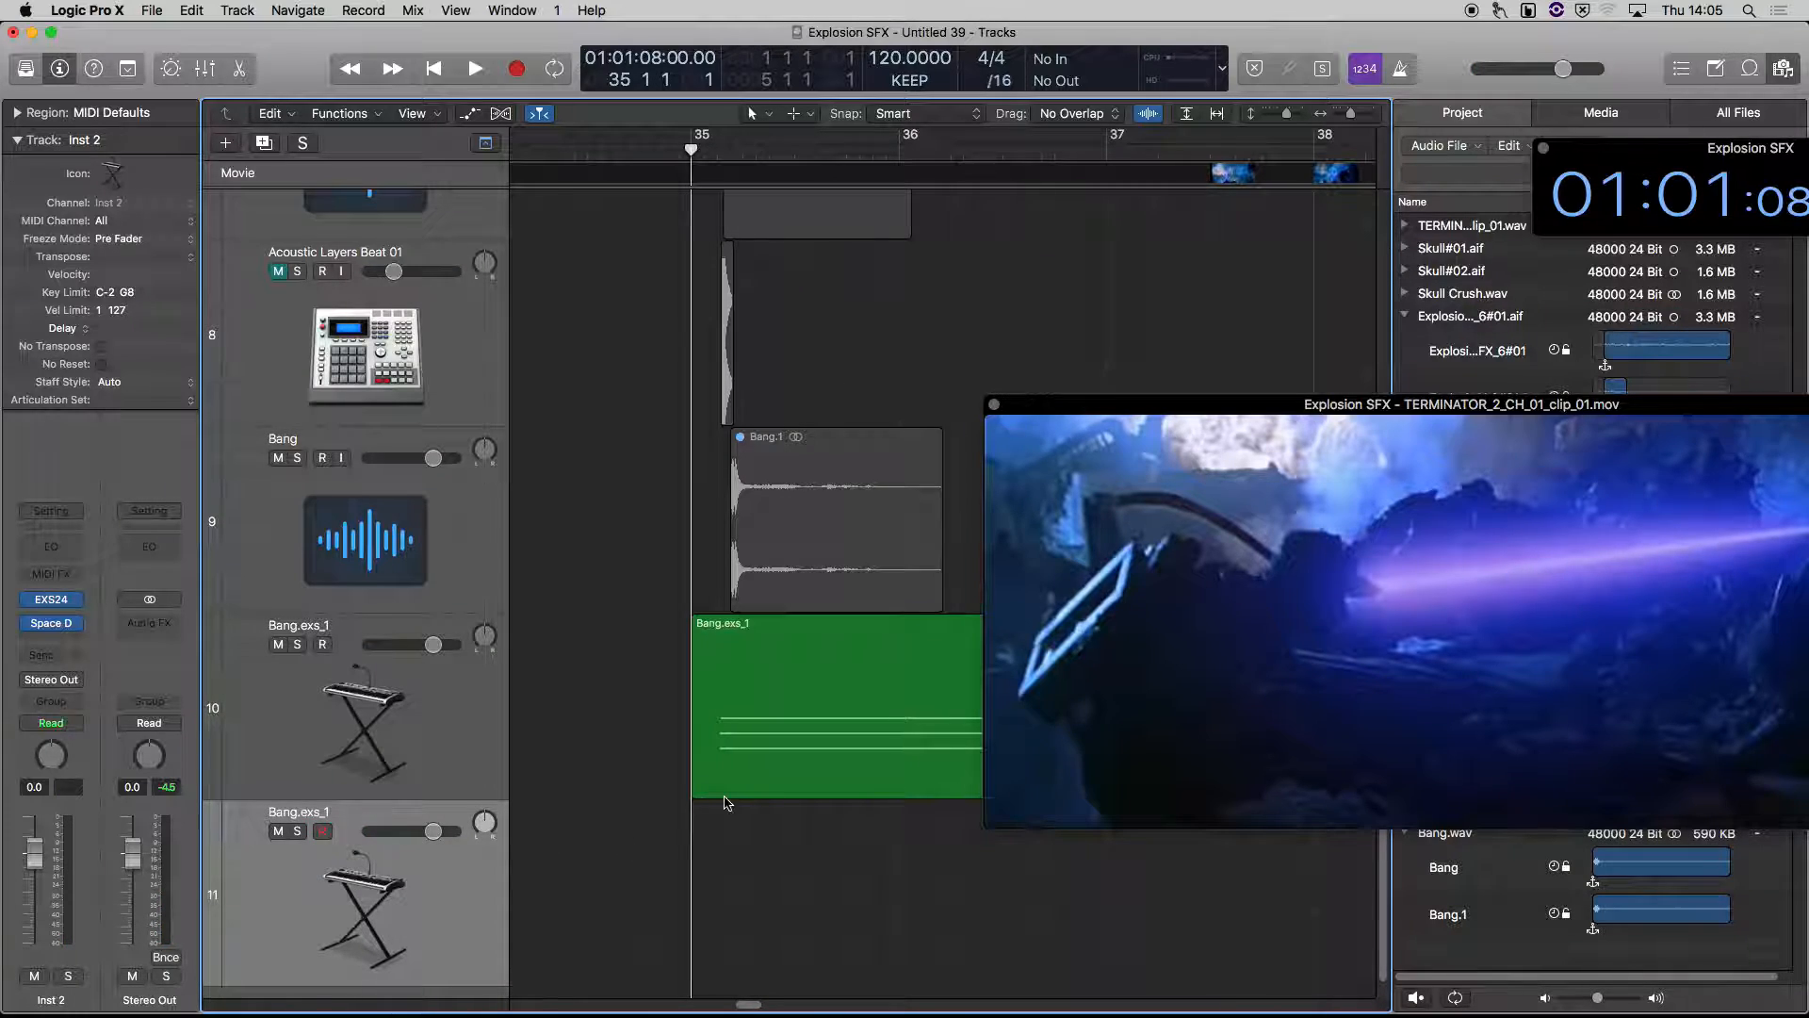
Play the movie twice from bar 35 to find where the next explosion needs a layered hit
key(space)
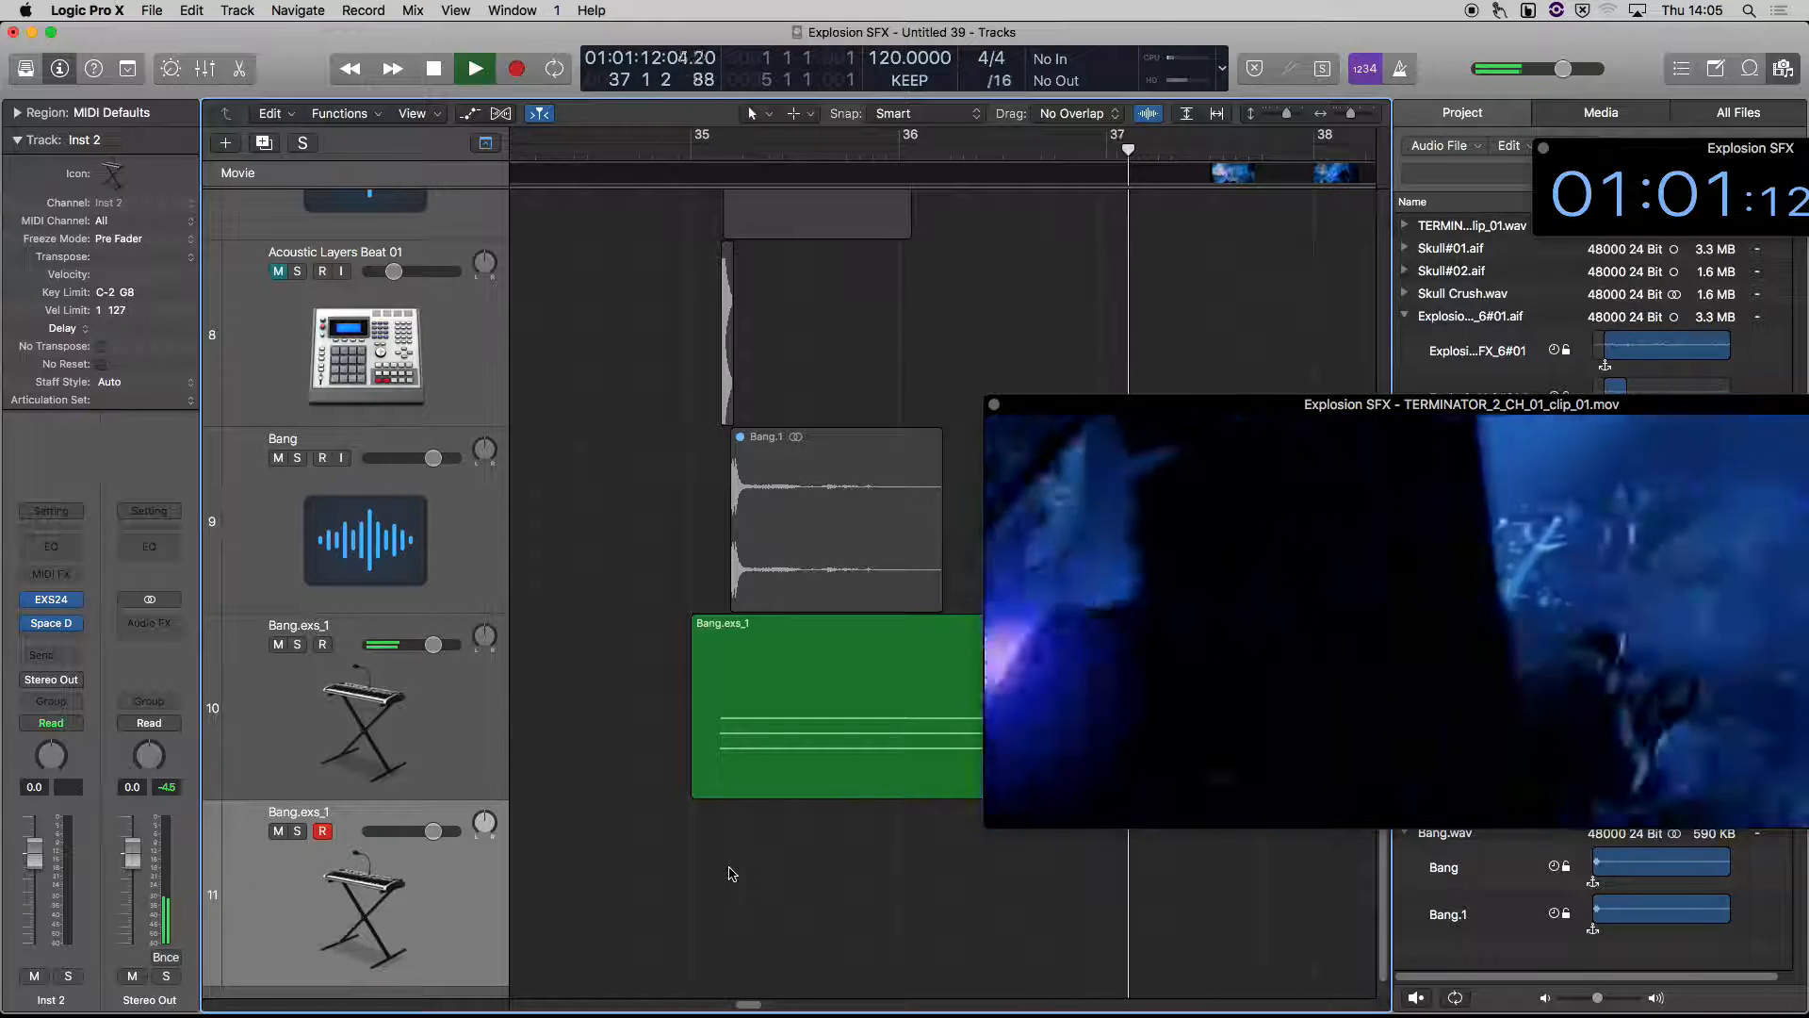
key(space)
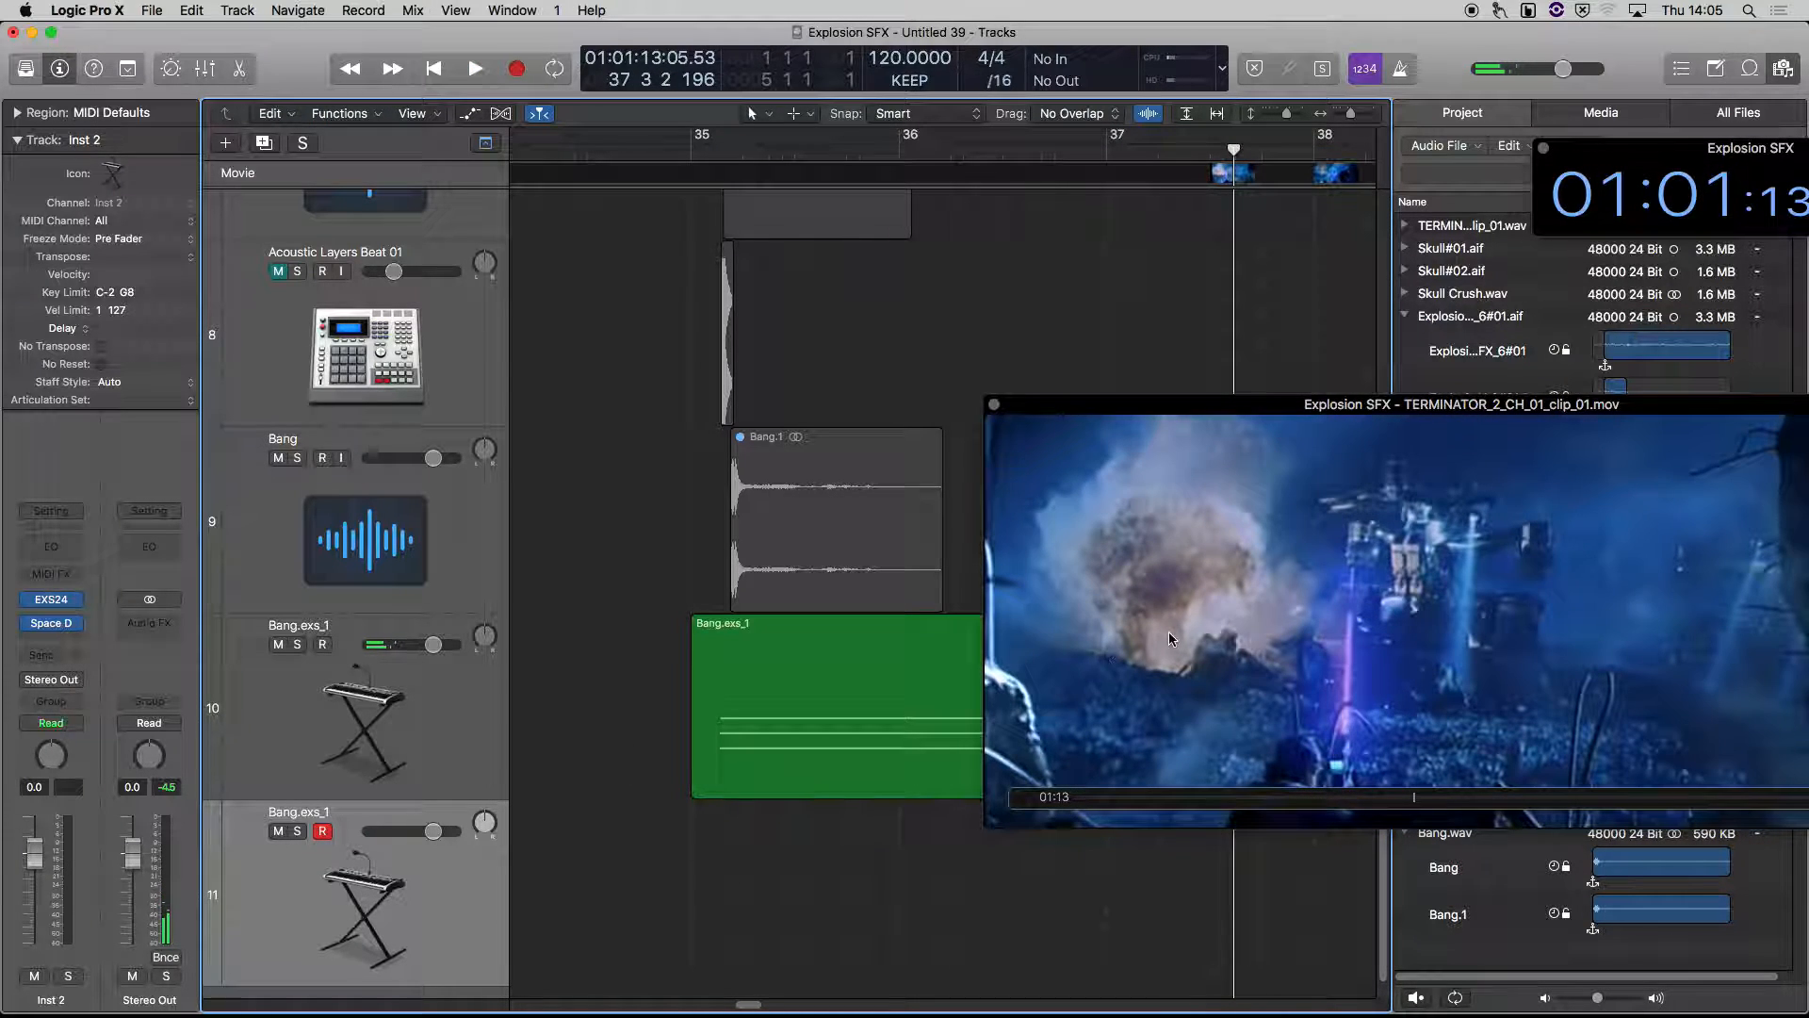
click(692, 146)
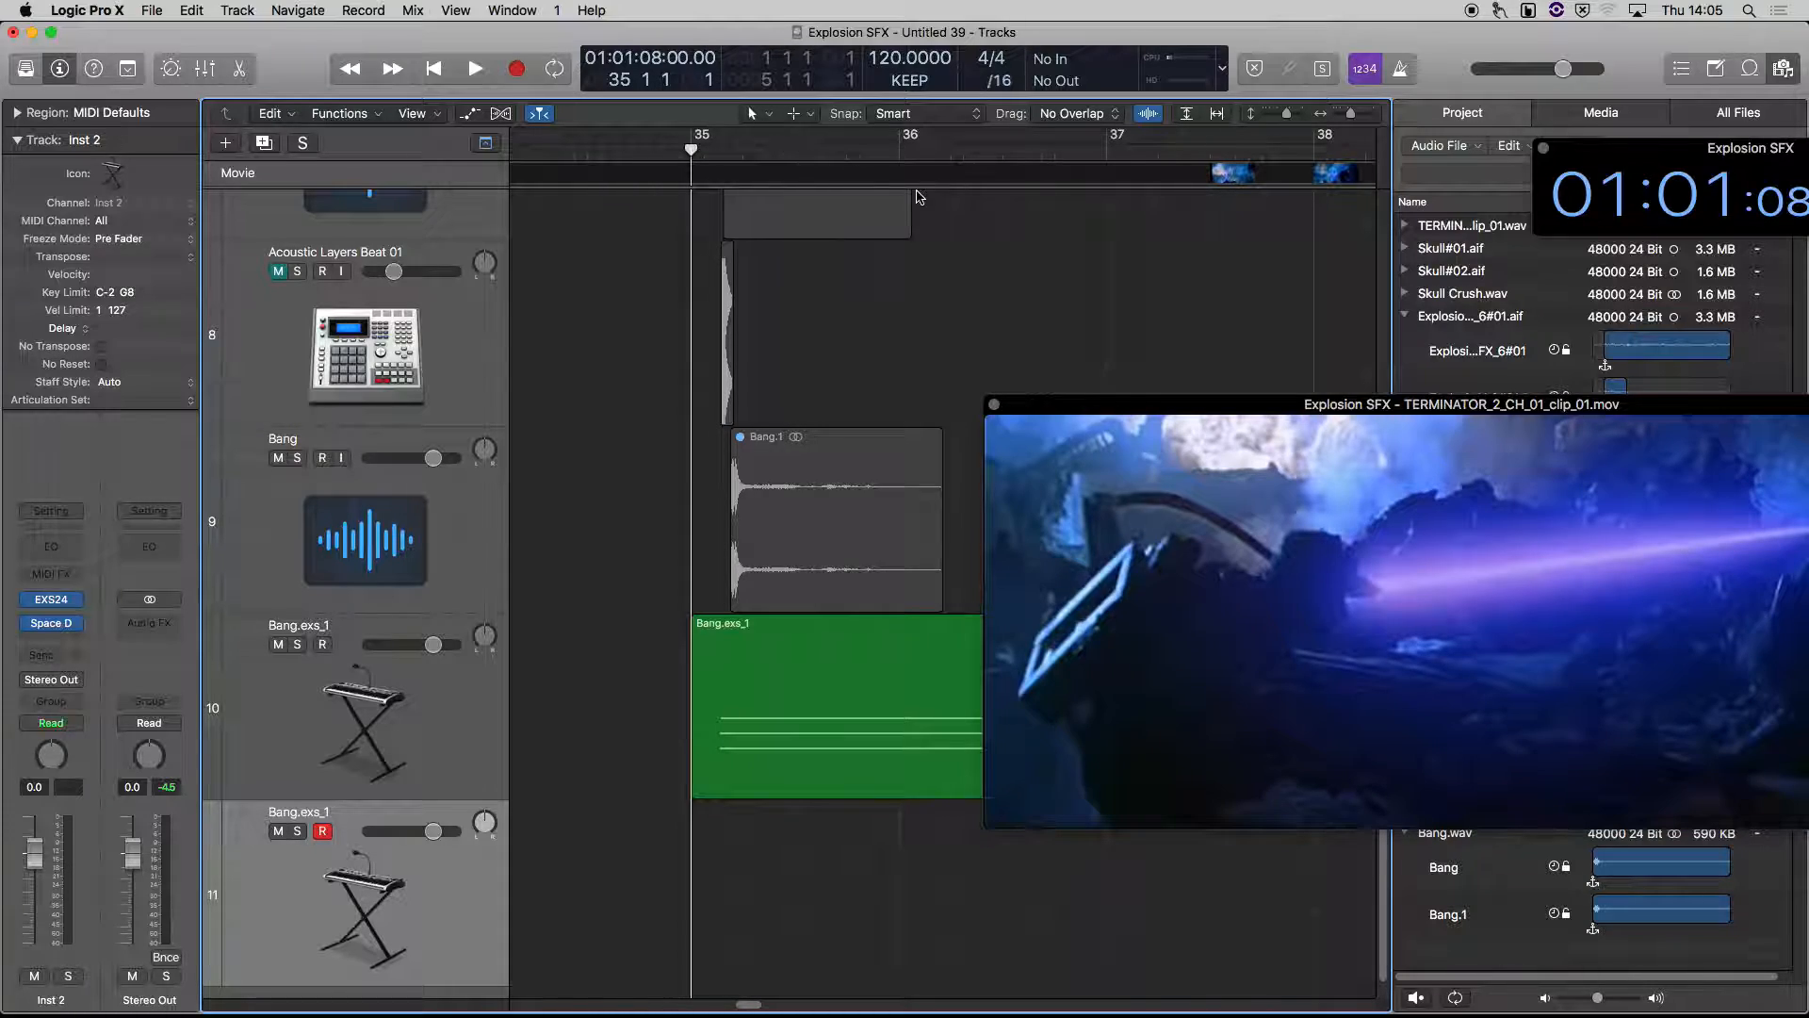
key(space)
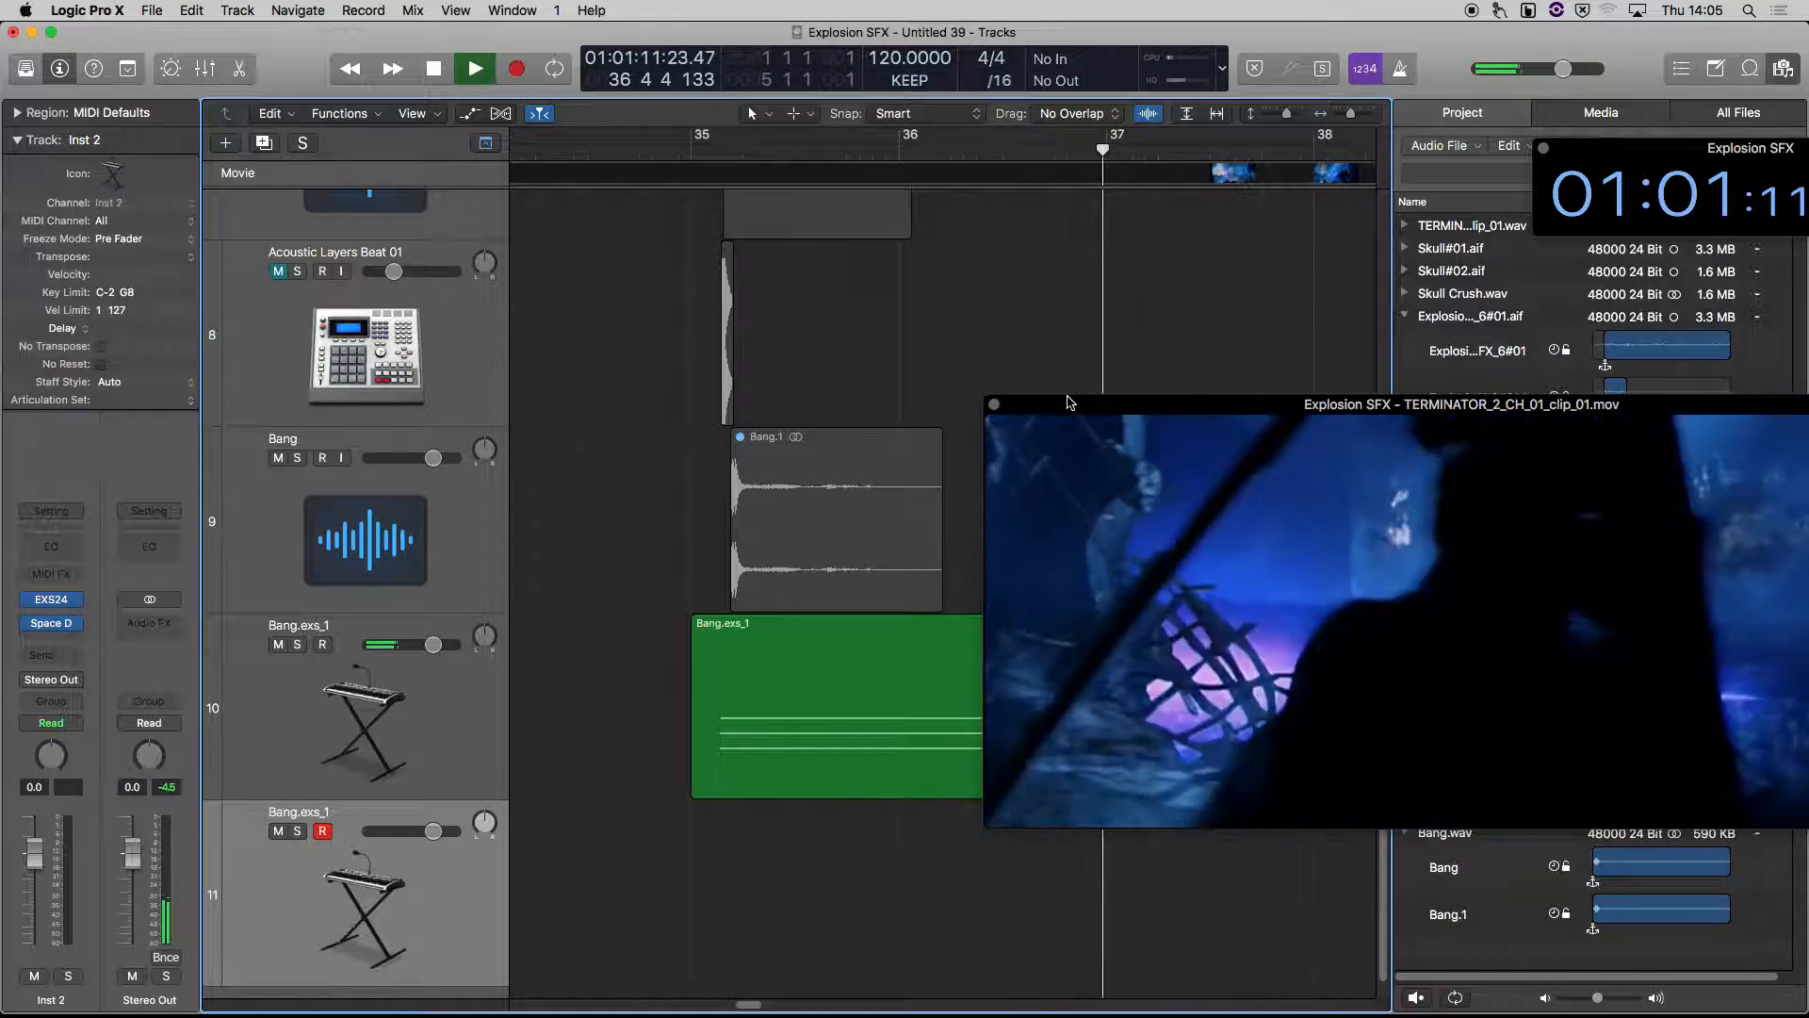
key(space)
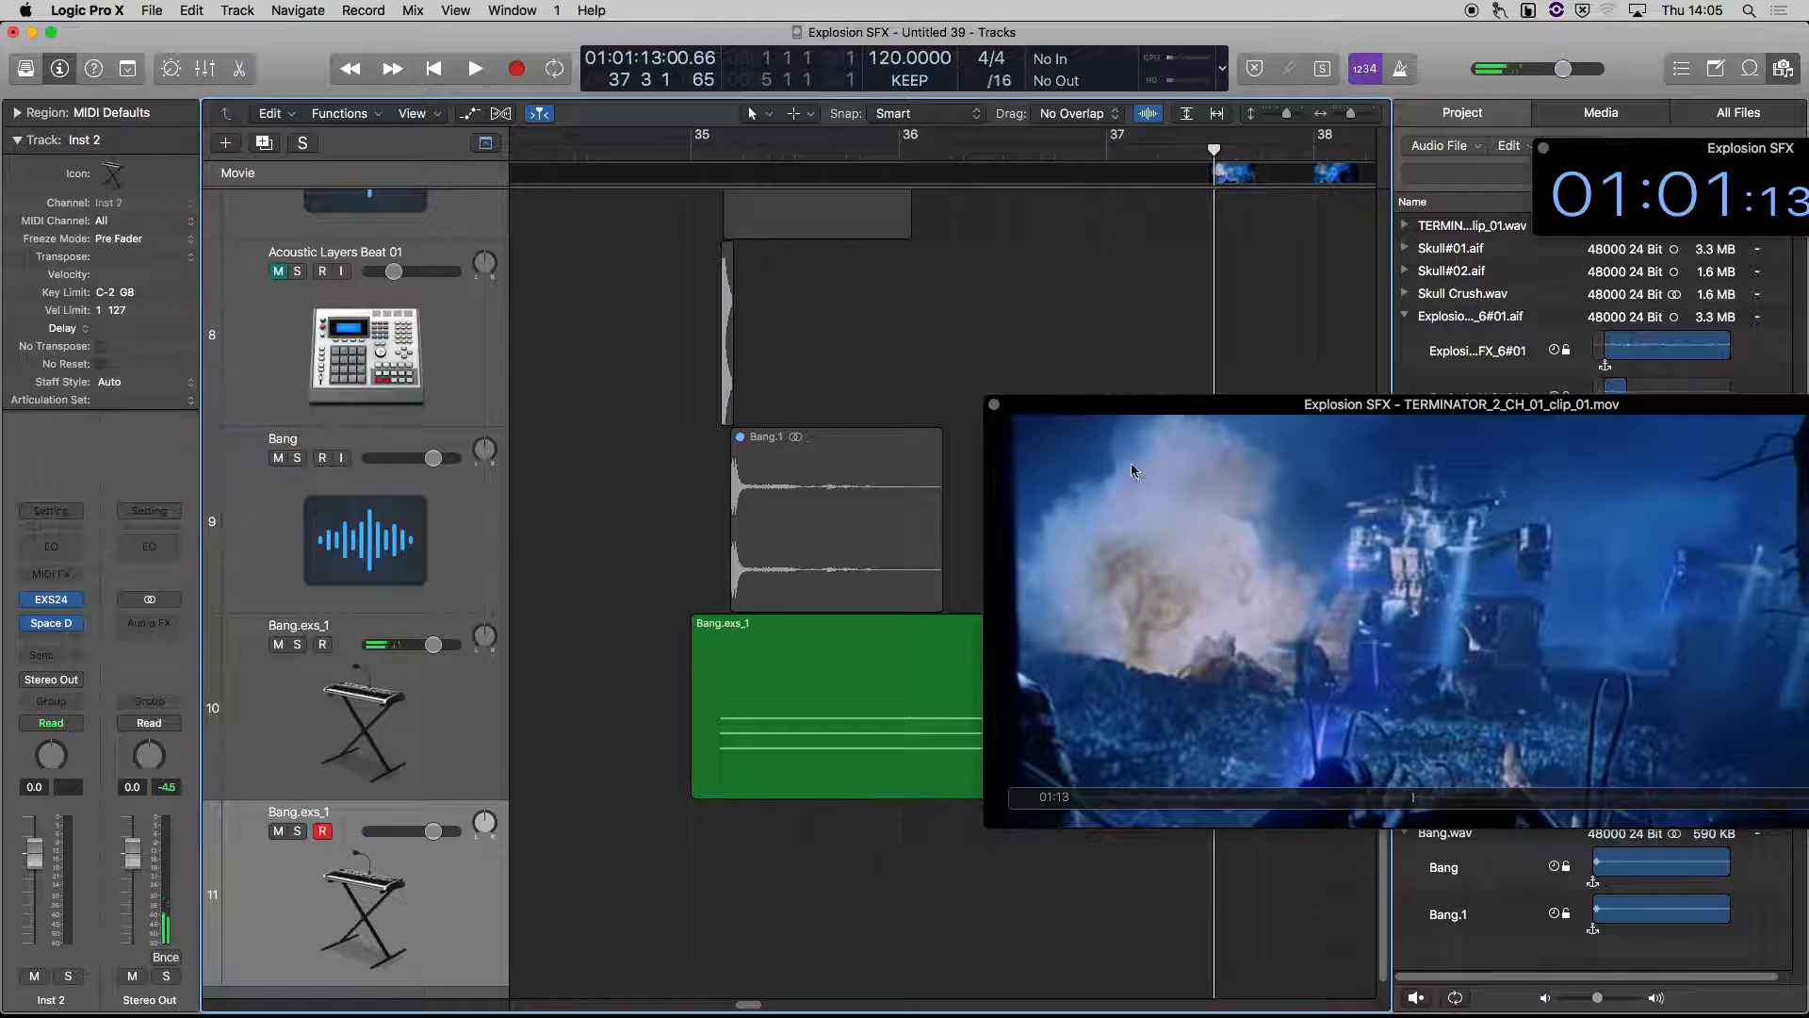
Set the playhead to about 36 3 3 and record an A2 hit on the duplicated Bang.exs_1 track, stopping at bar 38
drag(1213, 162, 1029, 171)
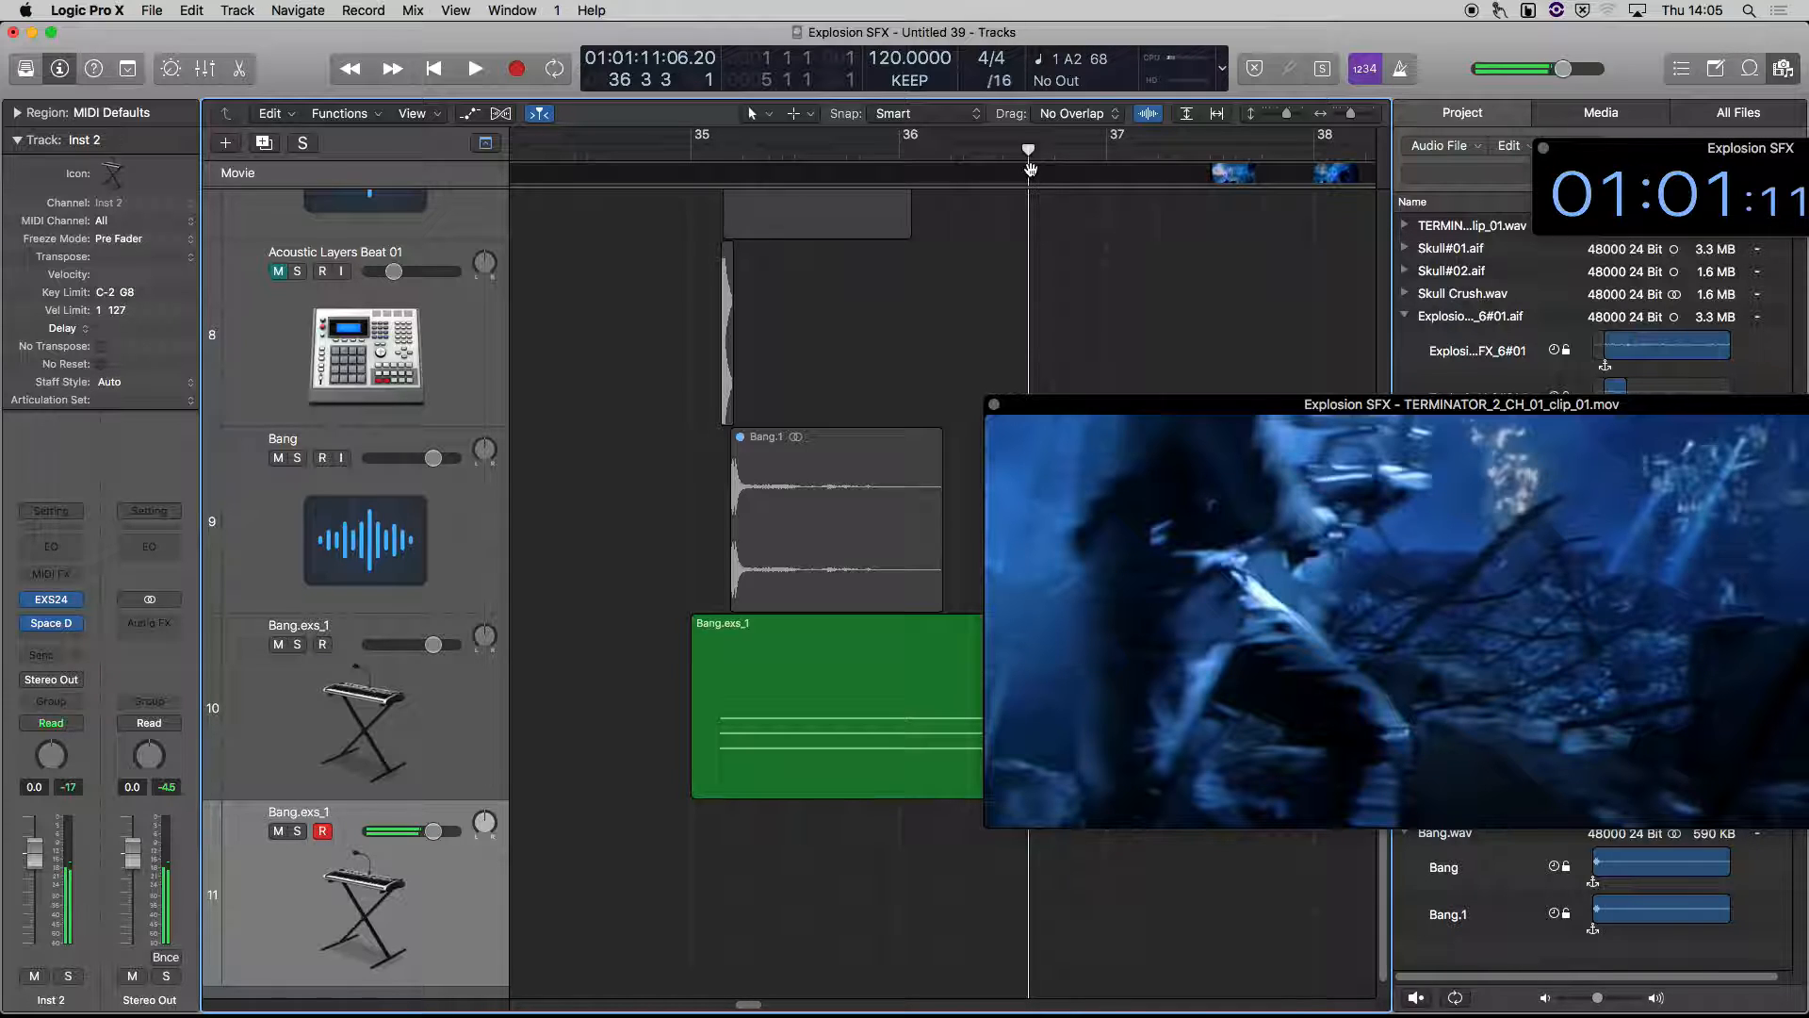
key(space)
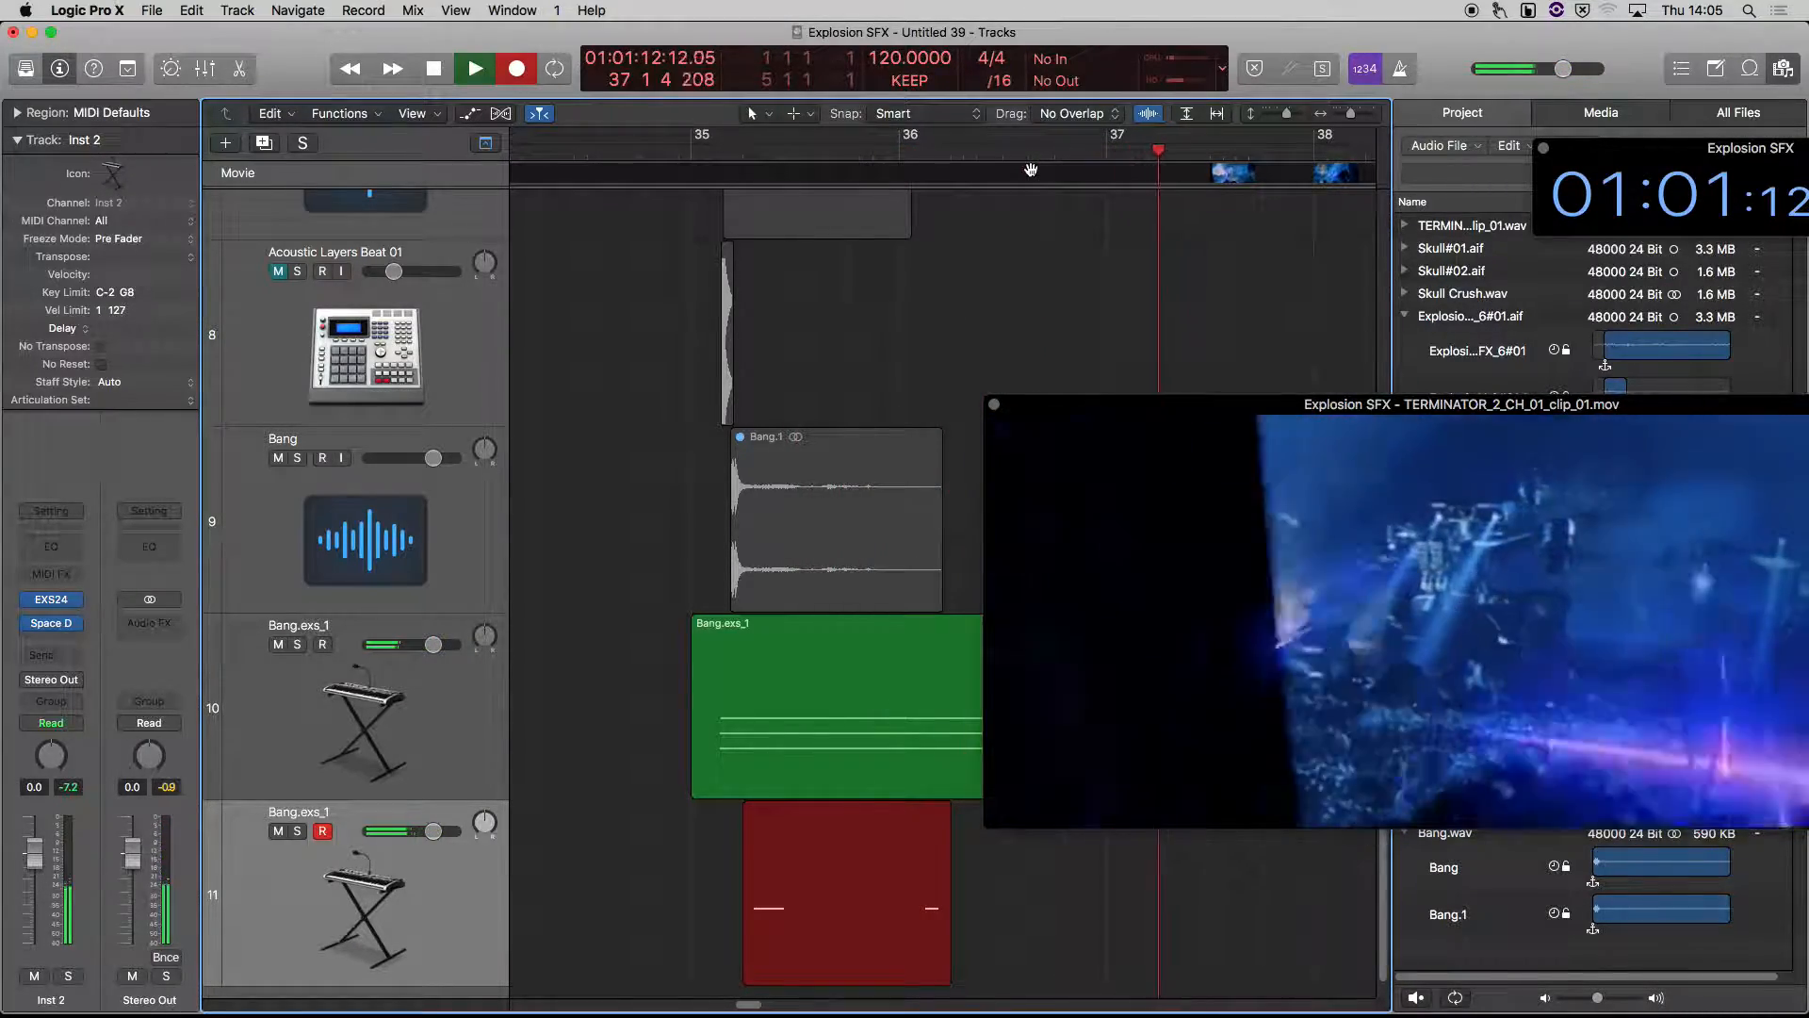
key(space)
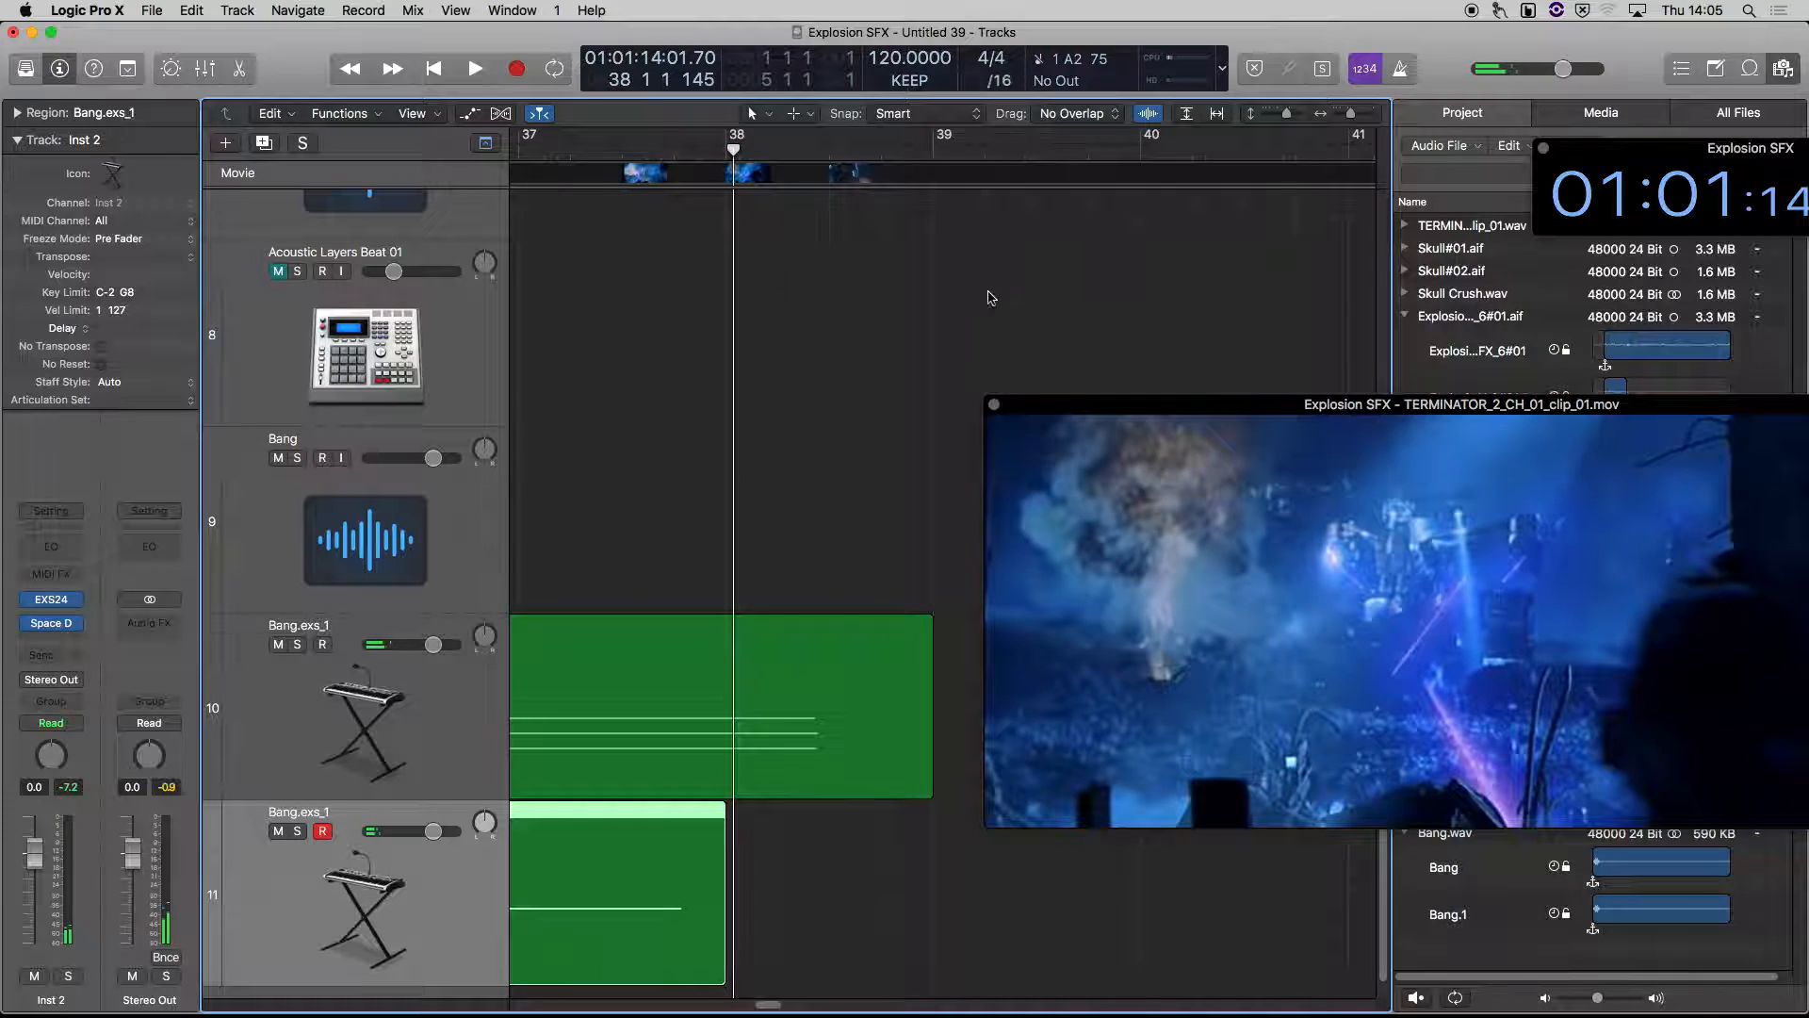
Delete the part of the newly recorded region before about bar 36, including its short first note
scroll(929, 877, left, 5)
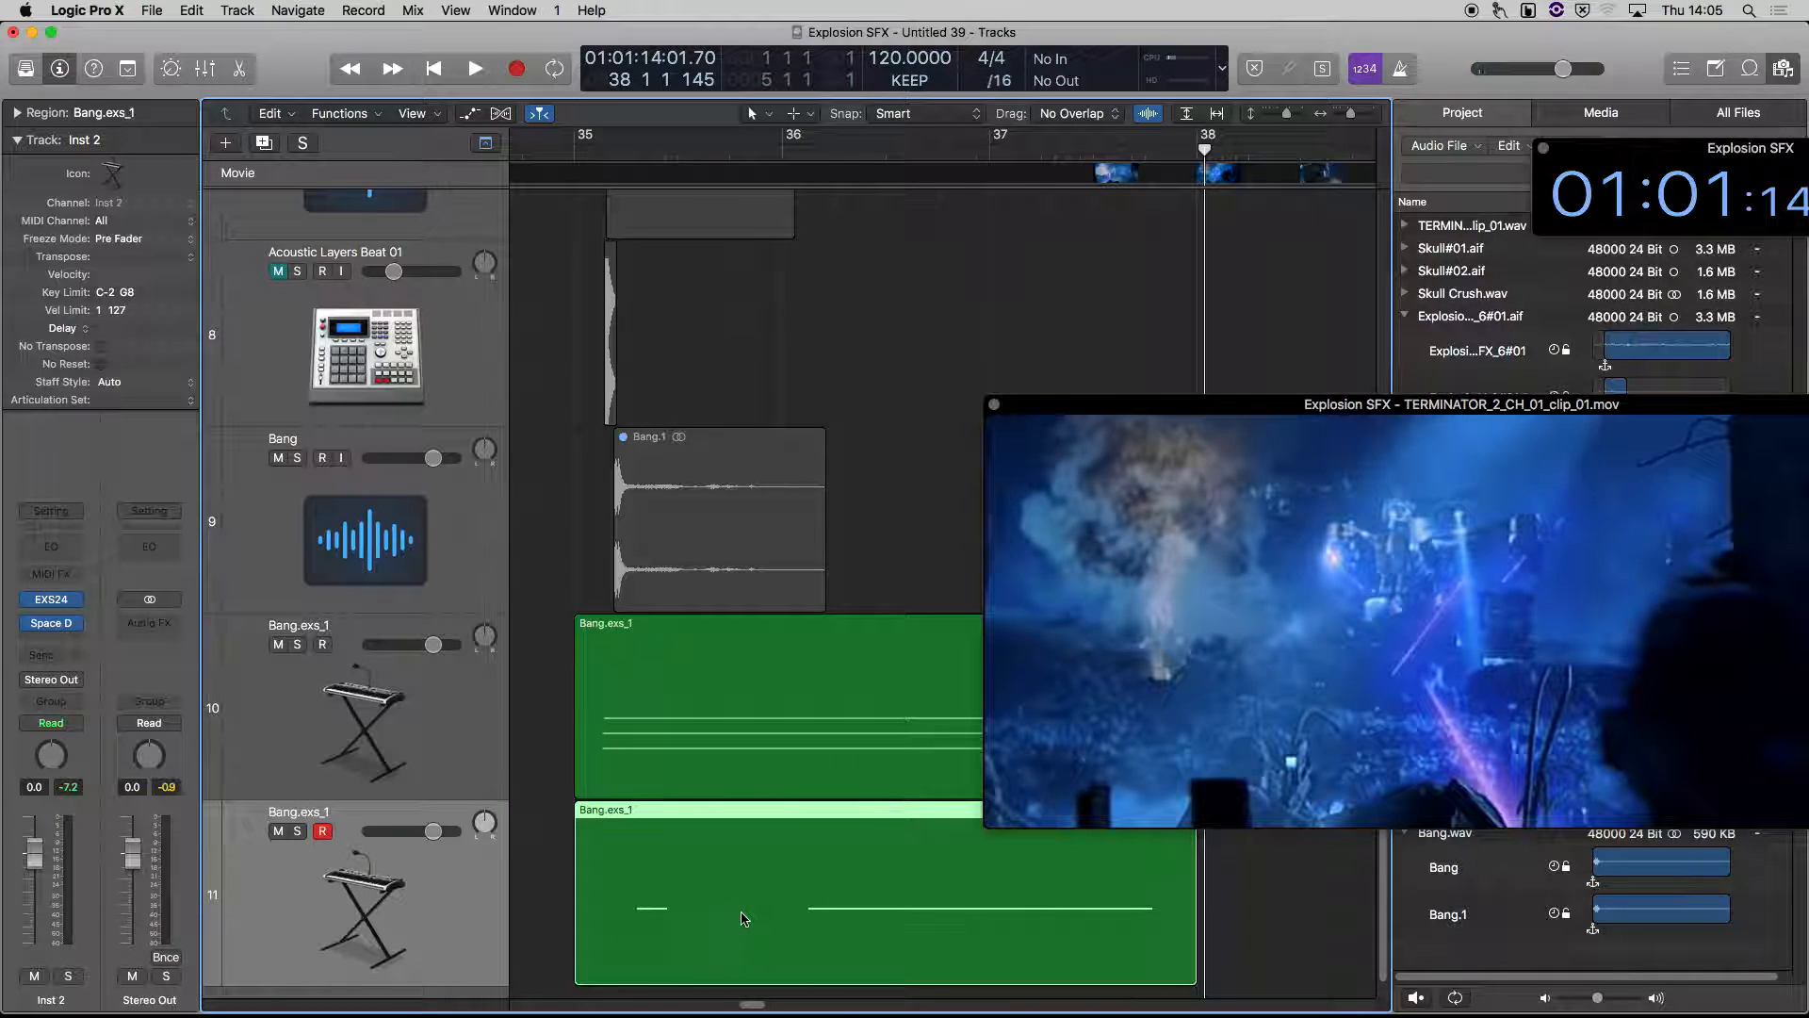
drag(740, 917, 576, 922)
key(Delete)
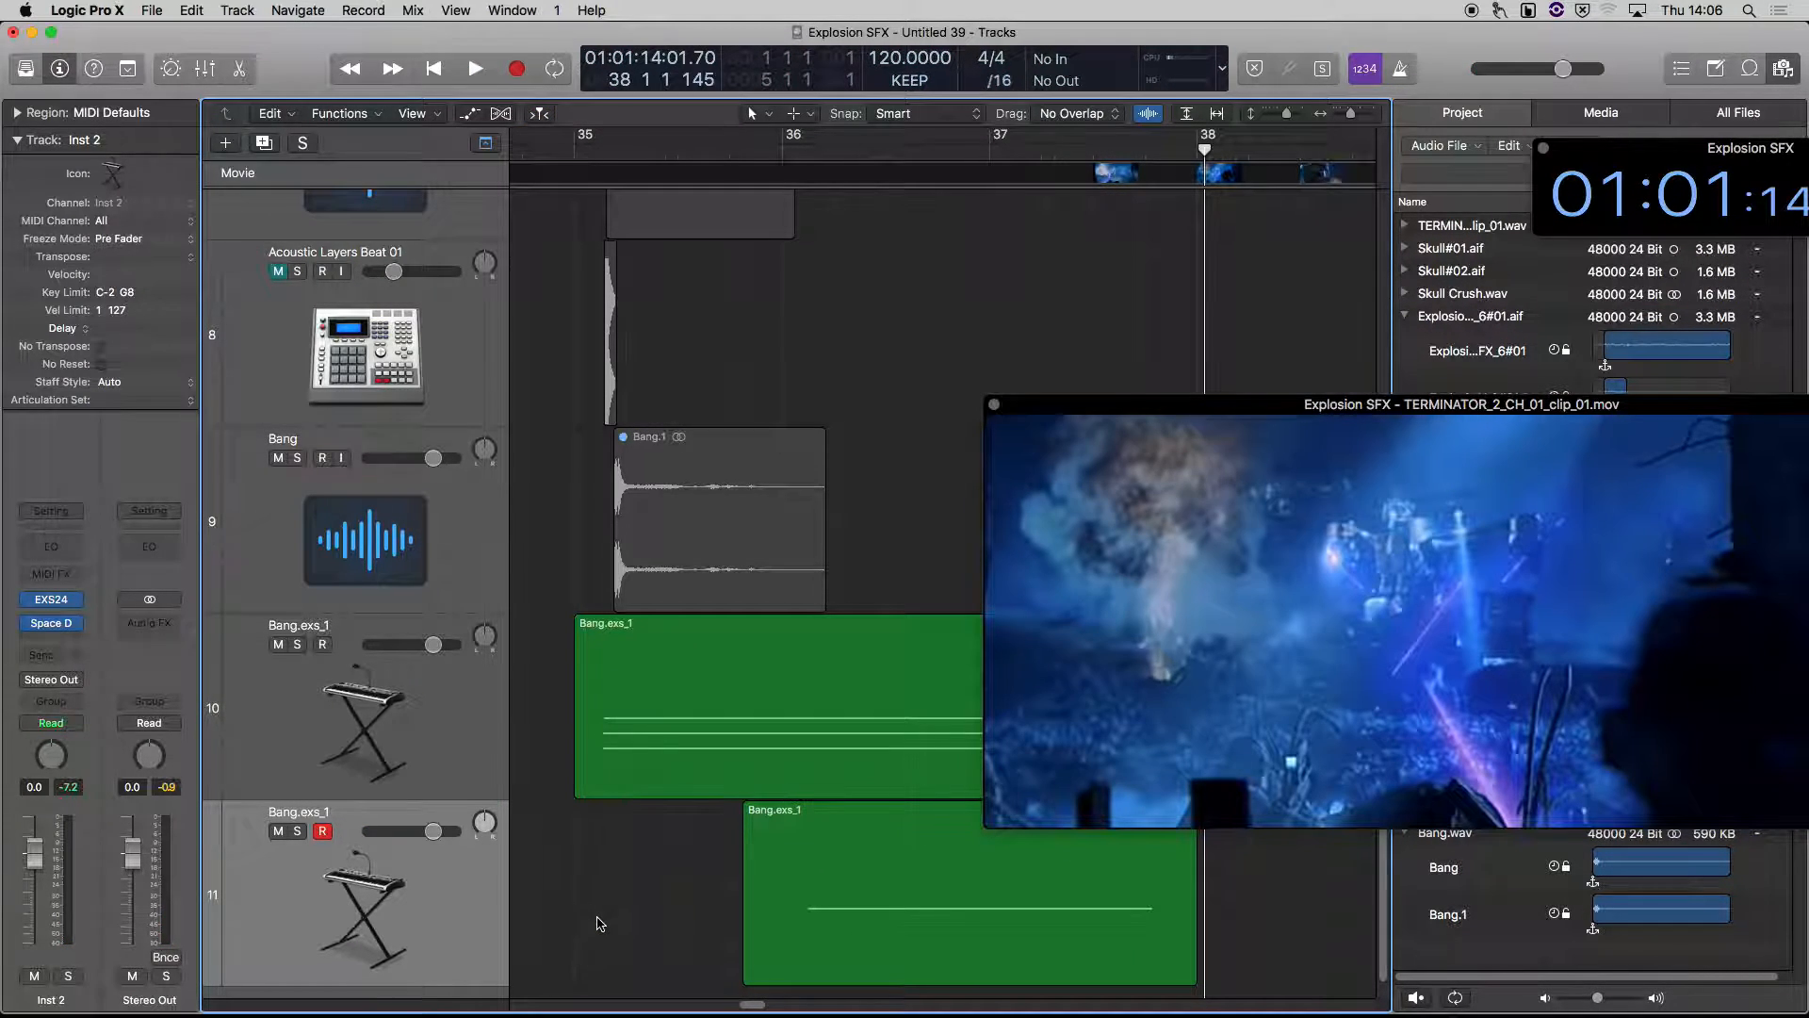
Move the A2 note in the Piano Roll to start shortly after bar 37 and play it back against the explosion
click(930, 945)
double_click(930, 945)
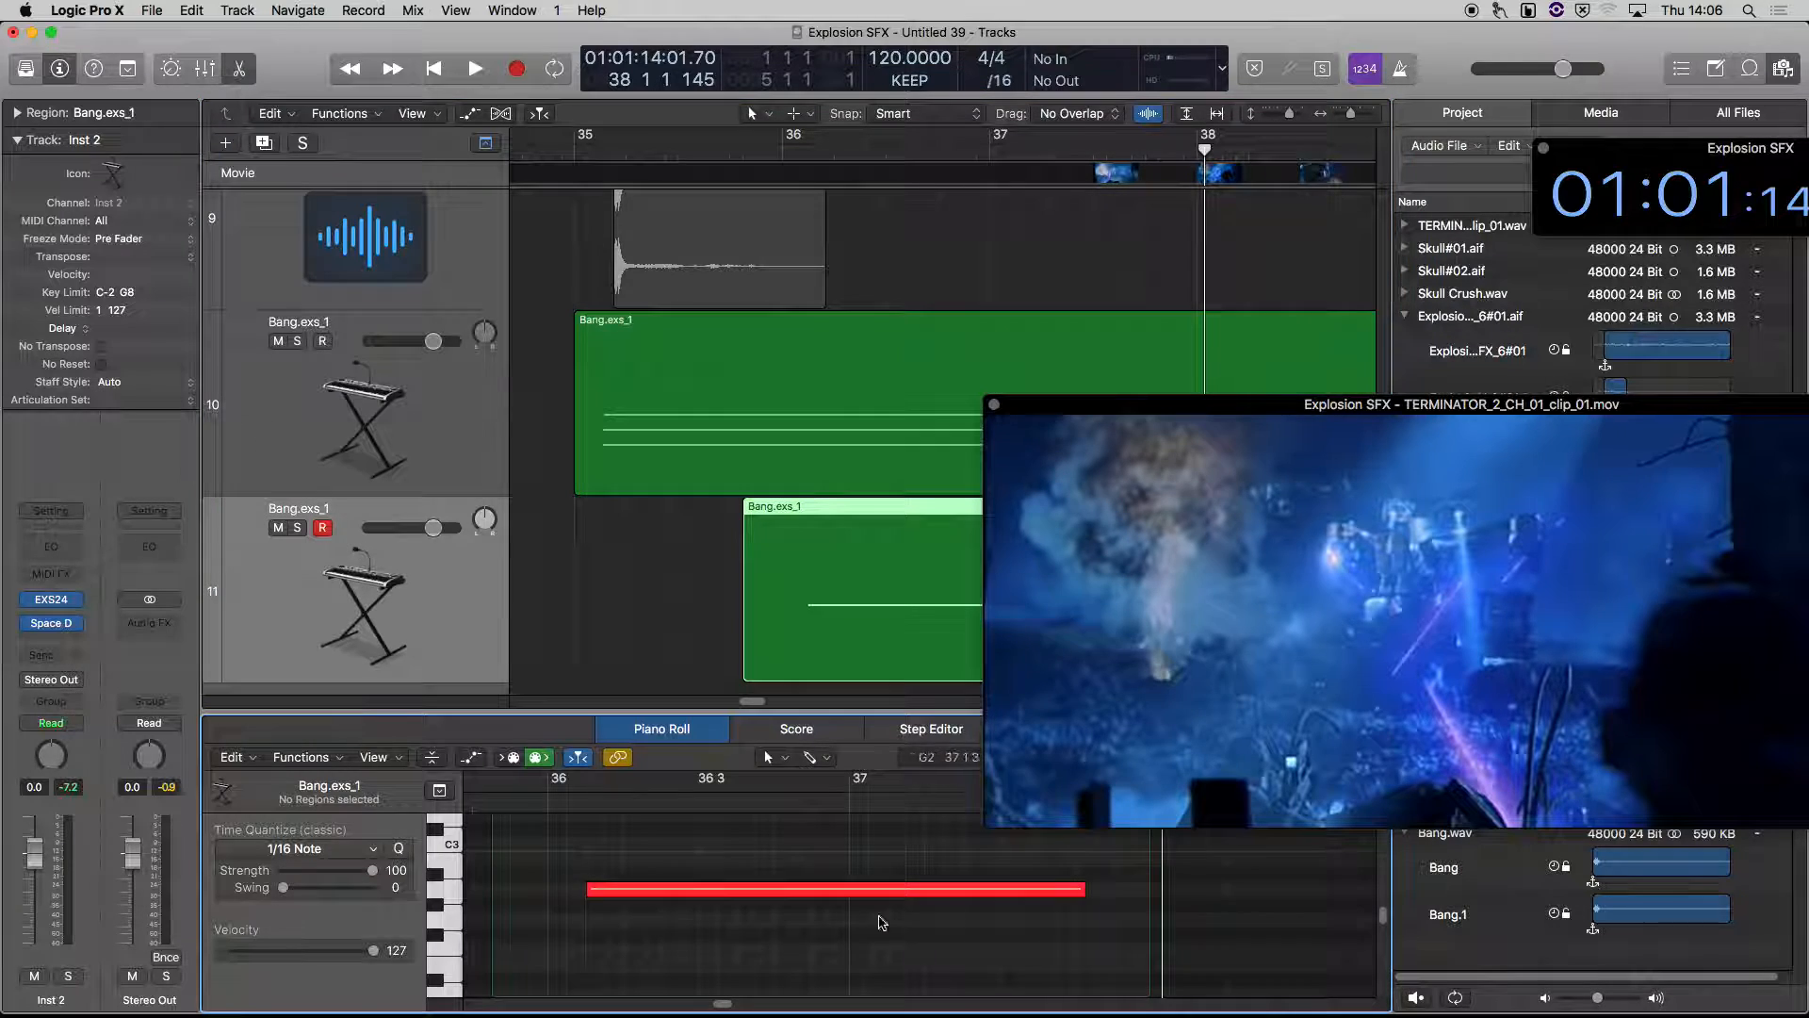
click(693, 892)
click(658, 892)
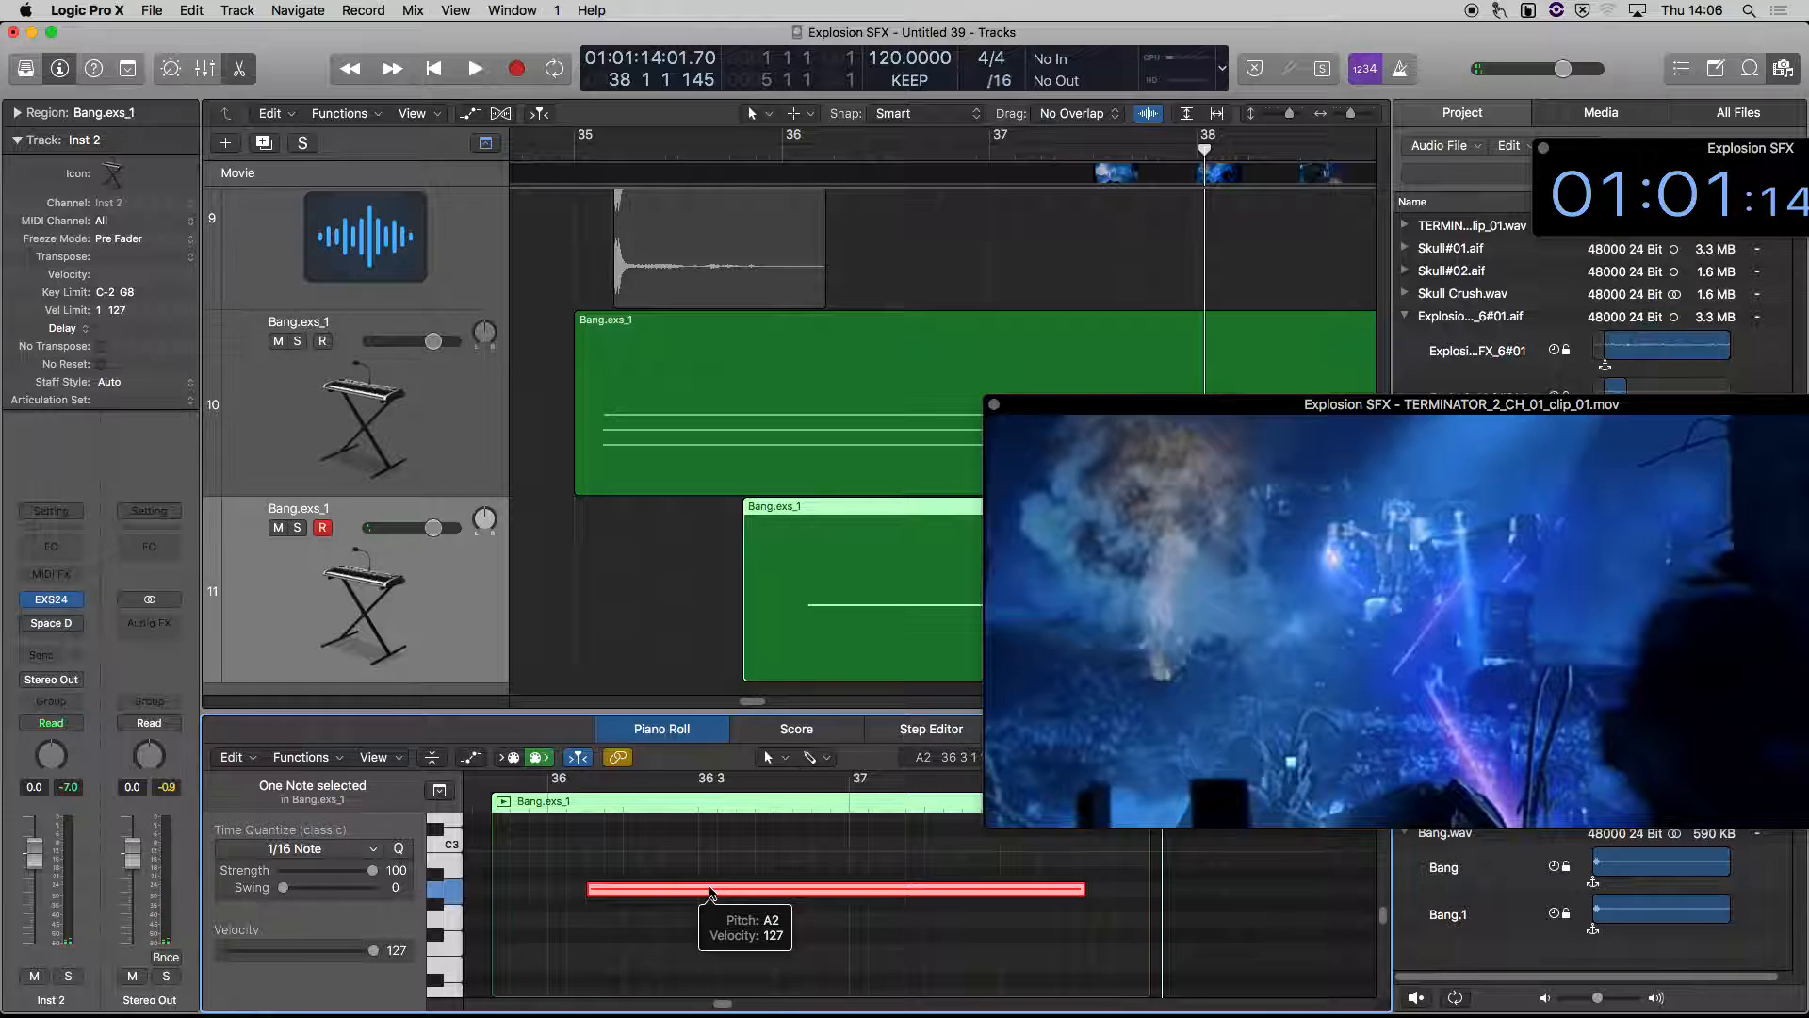
drag(709, 890, 1044, 895)
drag(988, 896, 1026, 903)
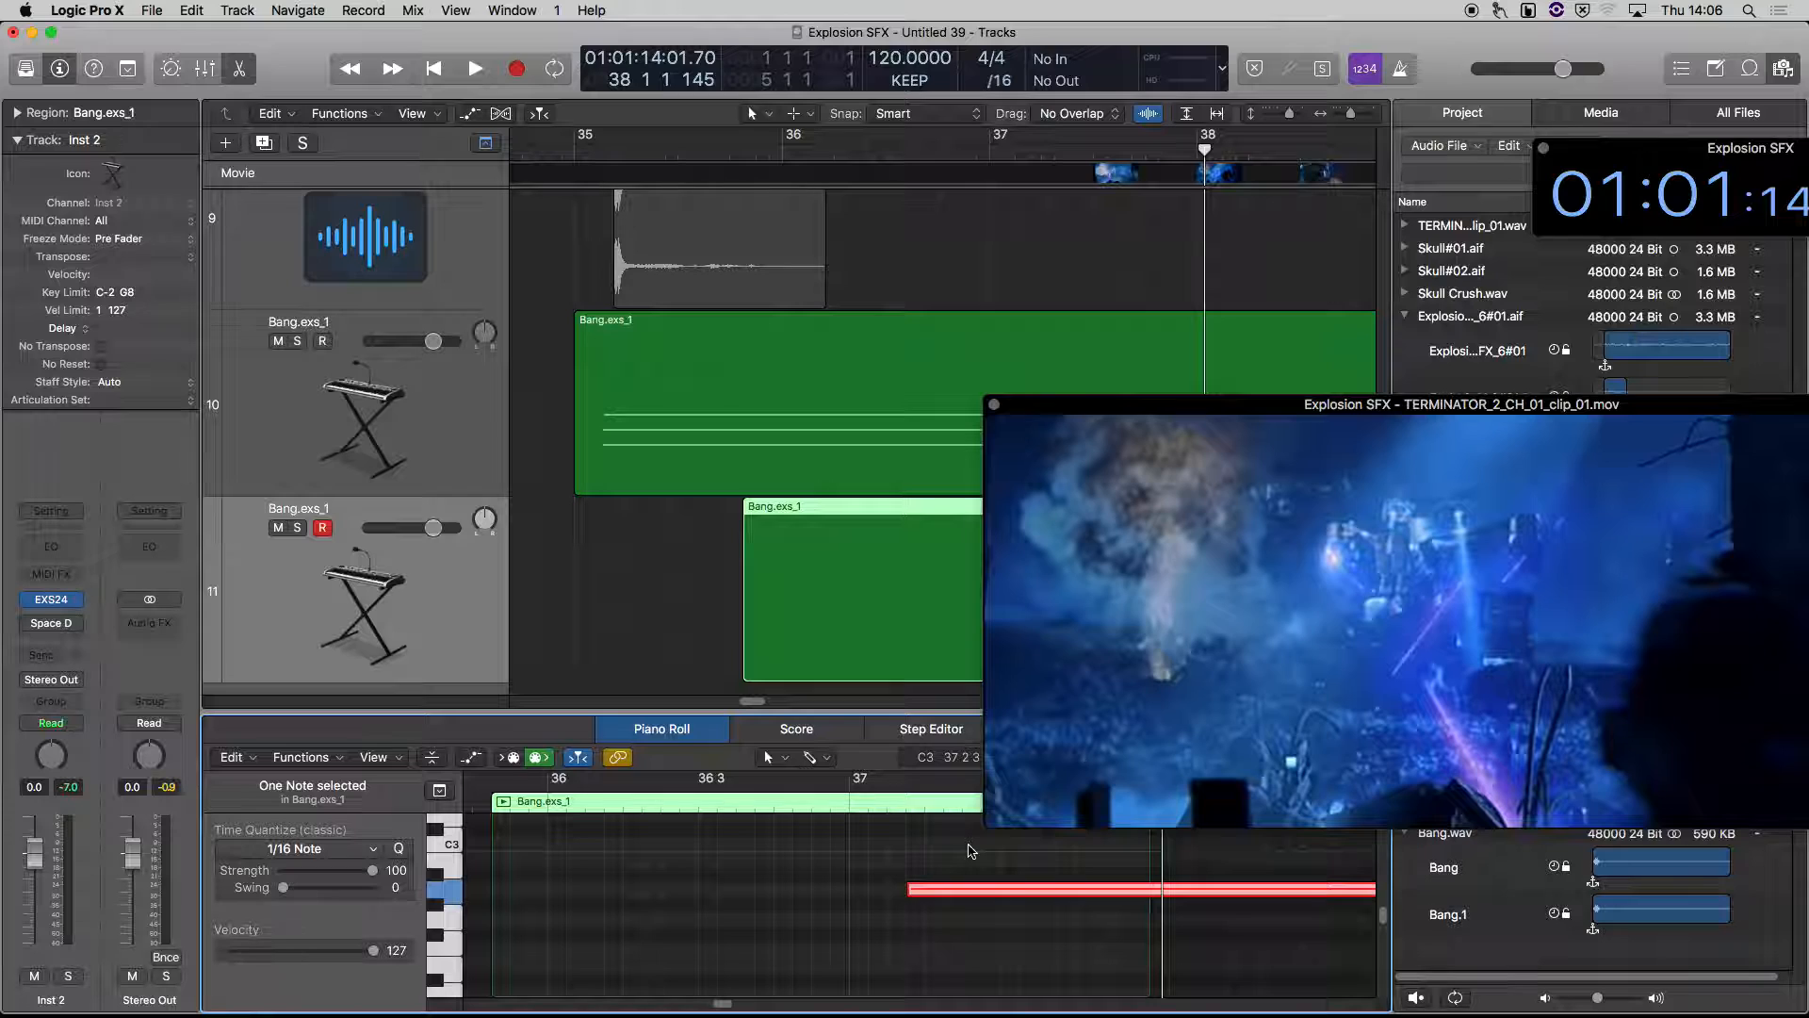
key(space)
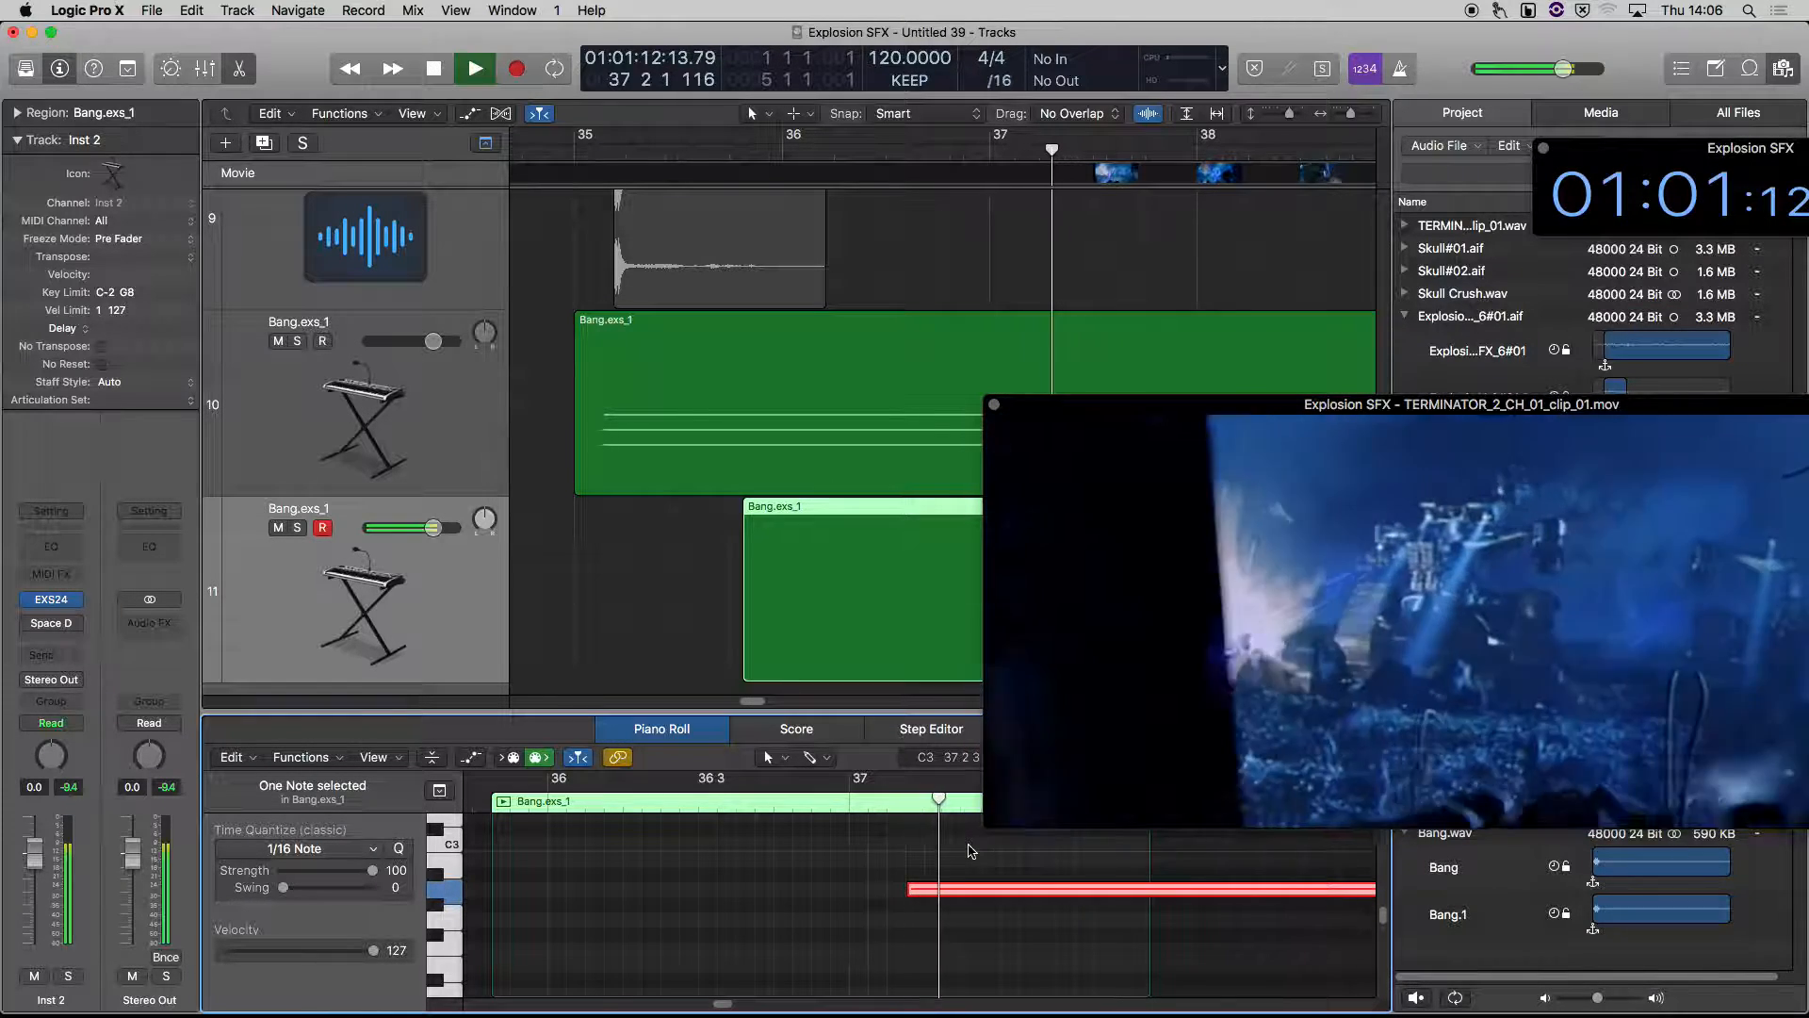
key(space)
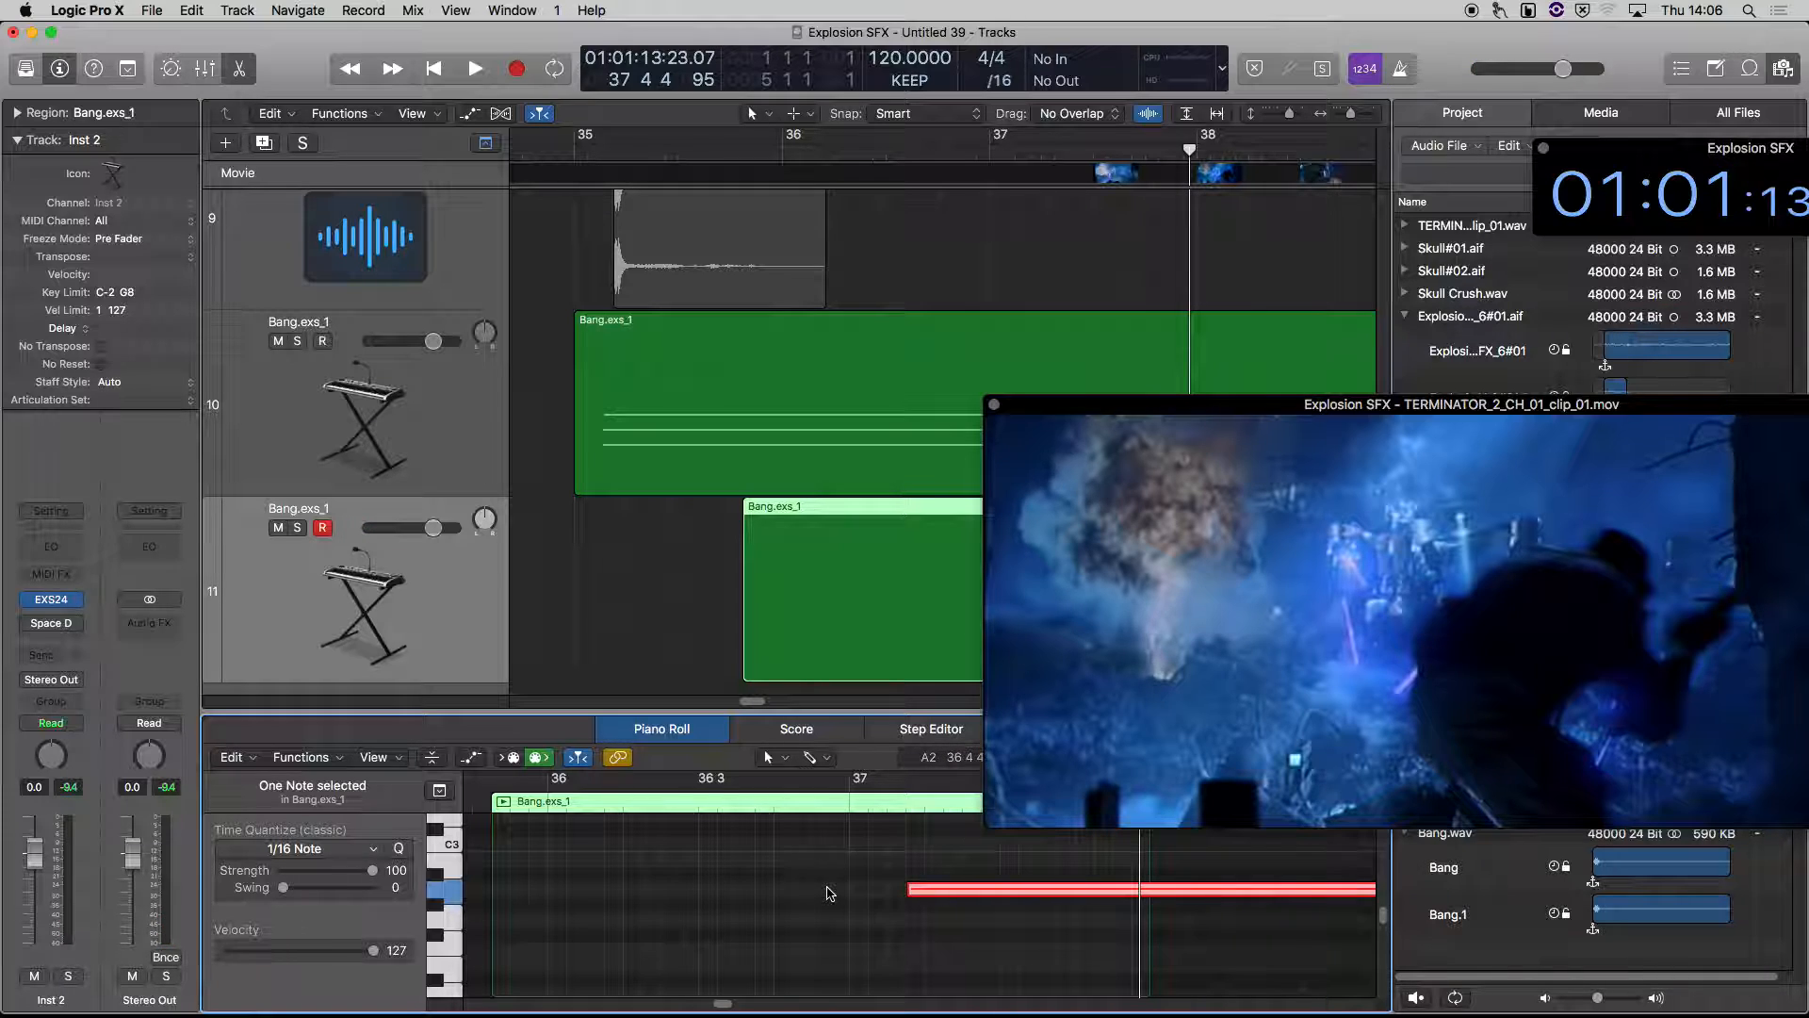
Add a Channel EQ to Inst 2 with its high shelf at 2500 Hz and -4.0 dB, and lower the track volume to -3.5 dB
mouse_move(1034, 704)
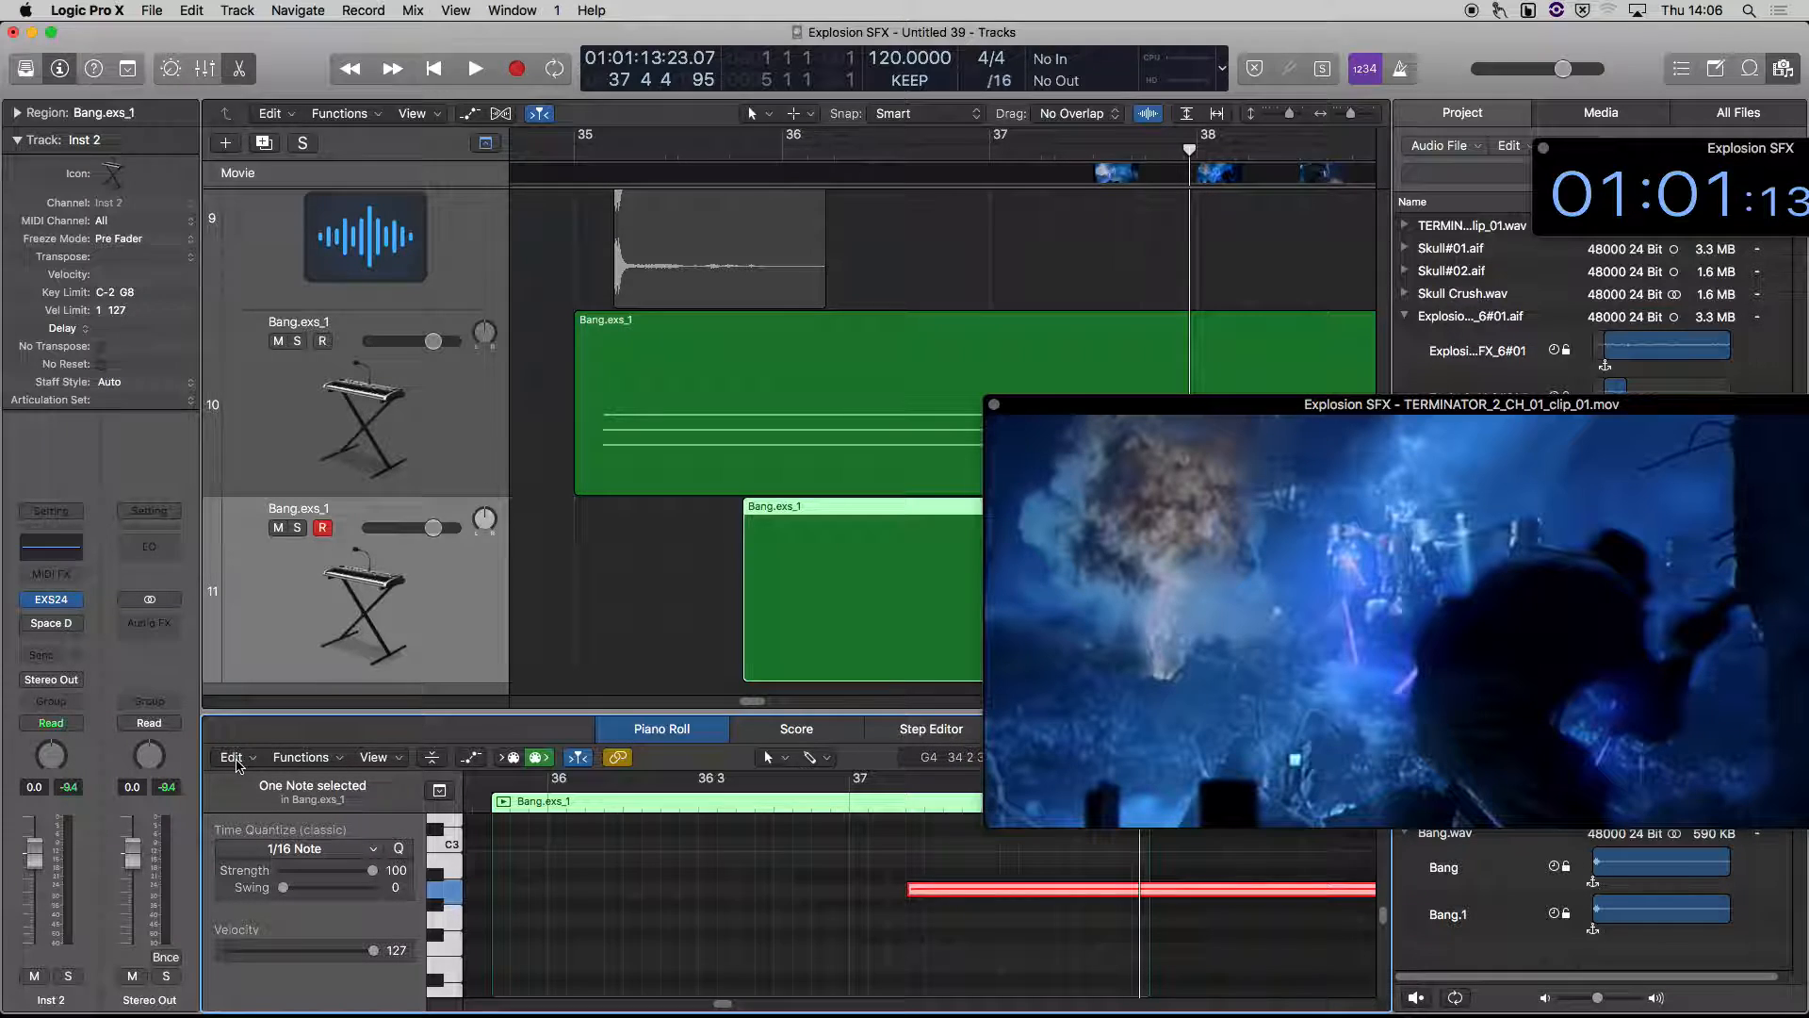
click(51, 547)
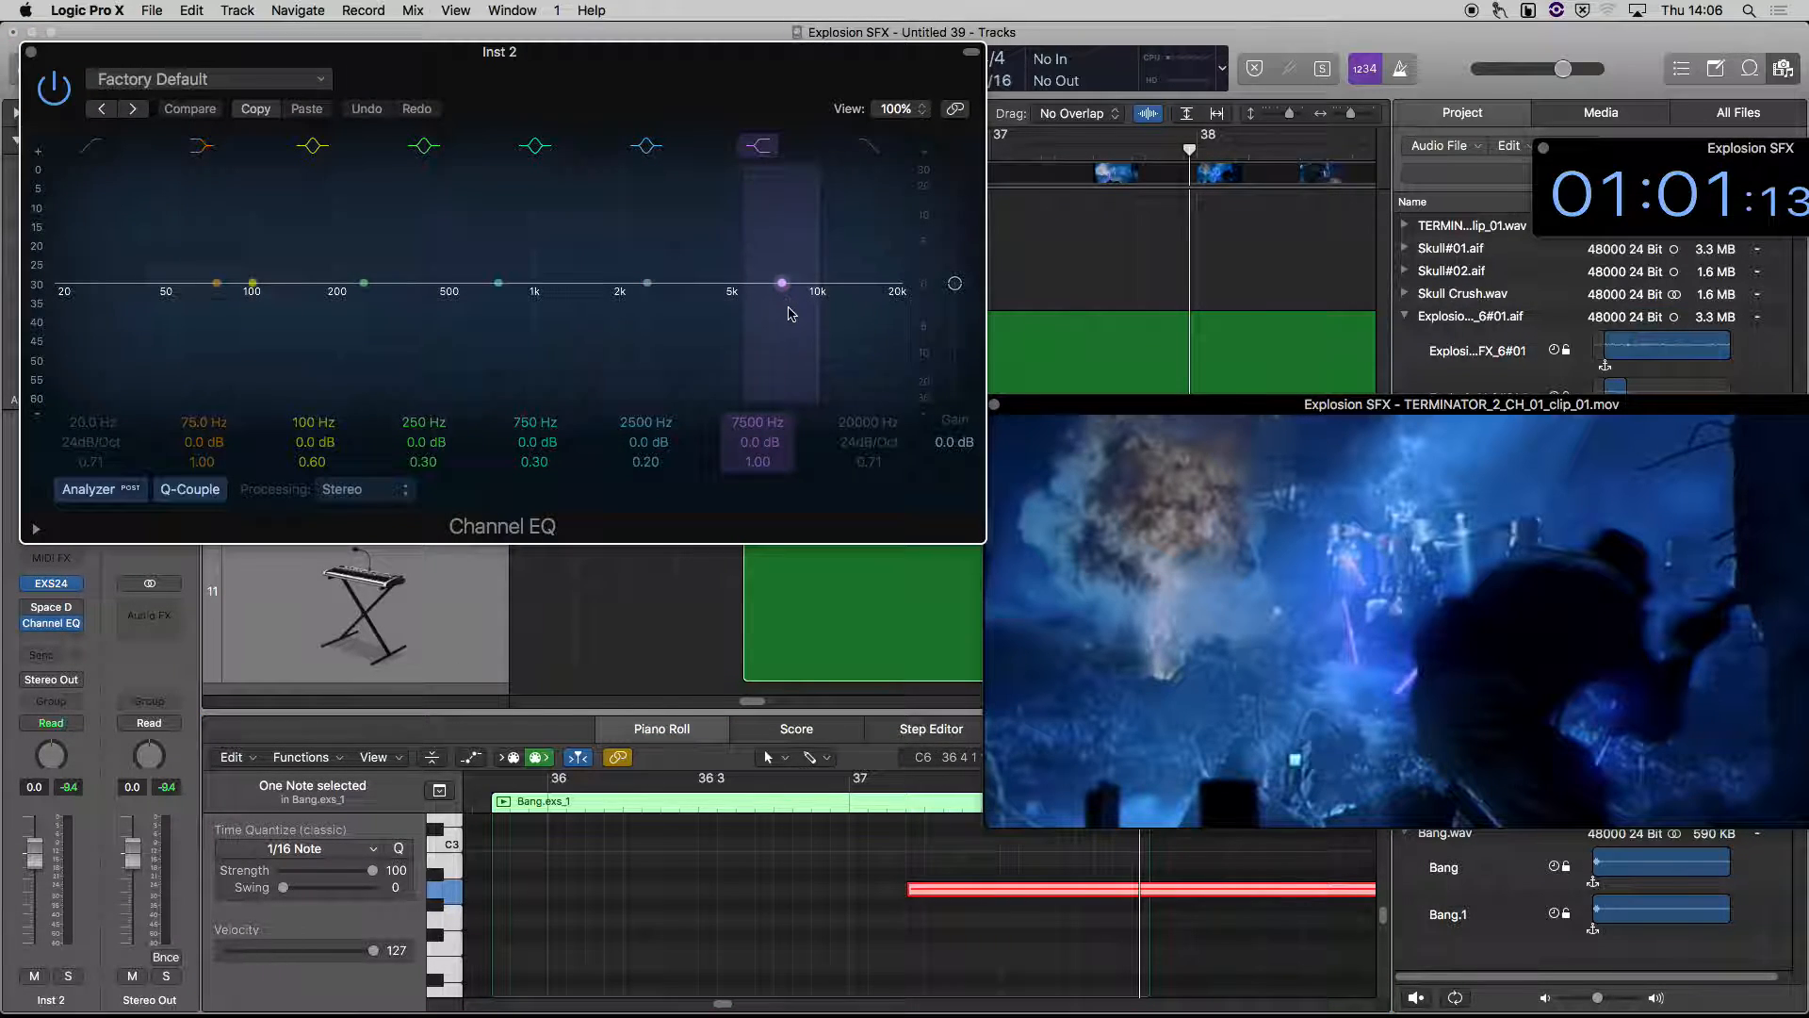
drag(792, 313, 638, 310)
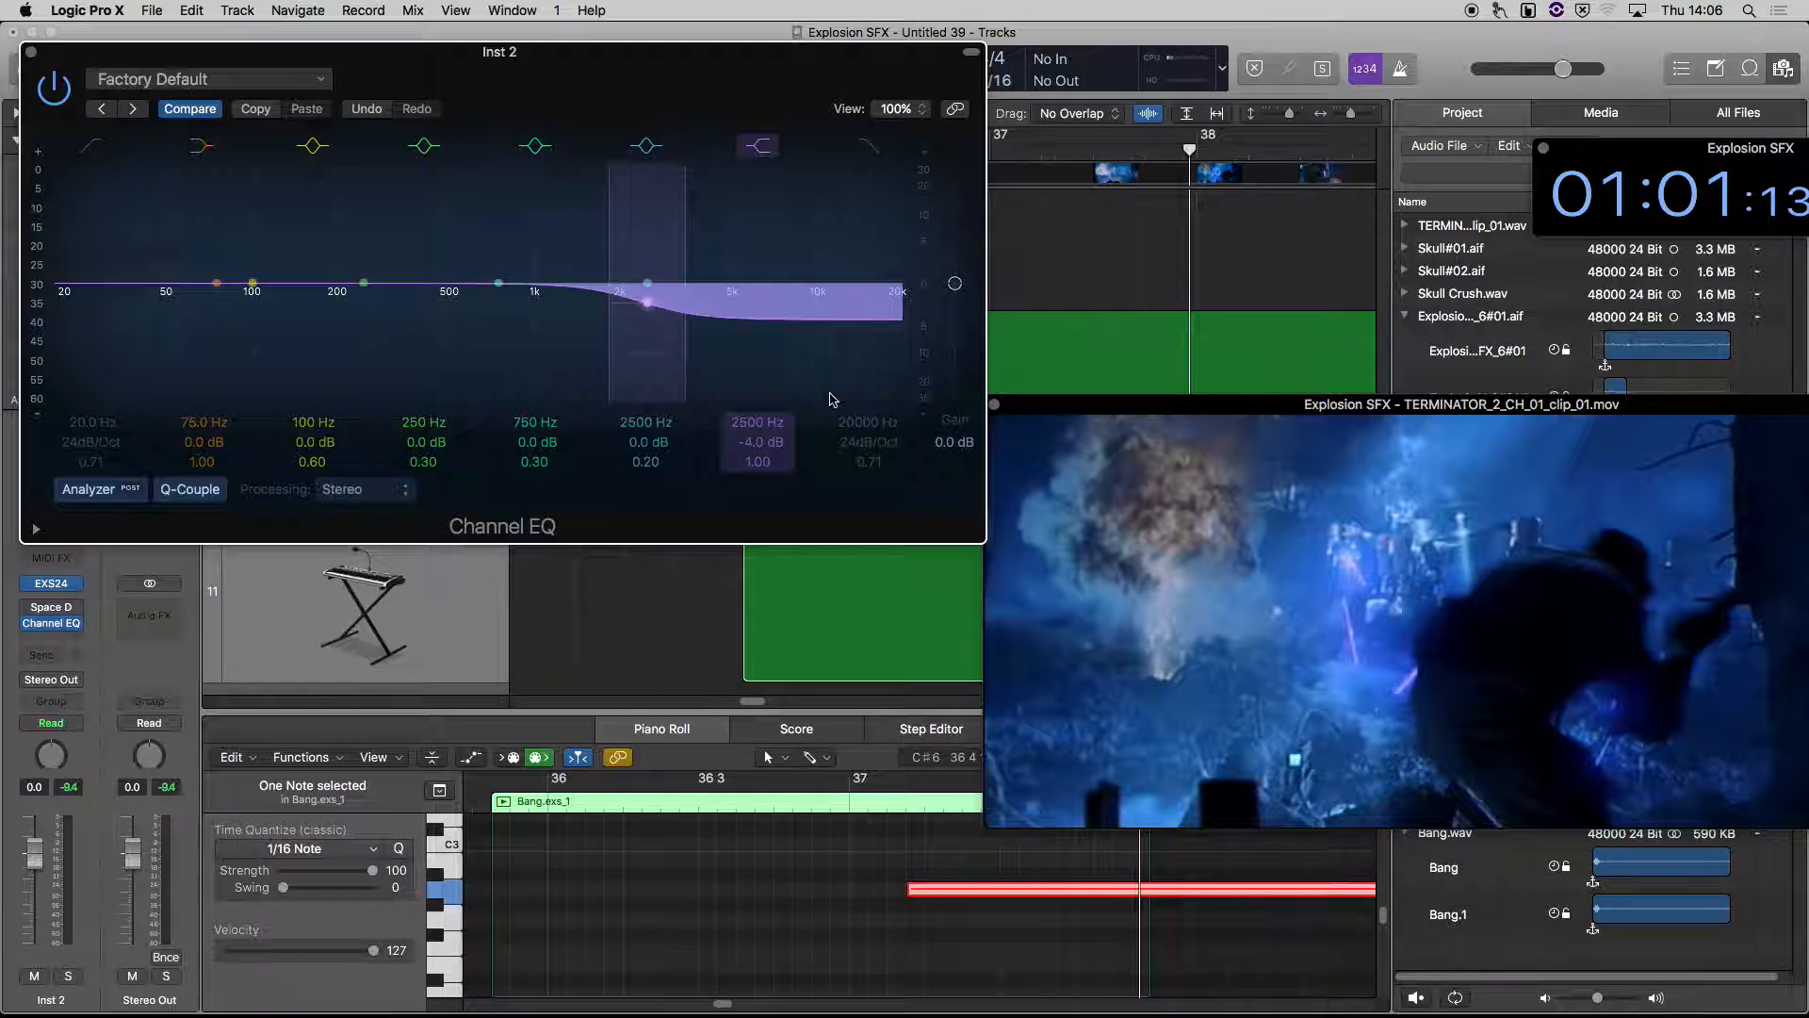
drag(34, 855, 39, 890)
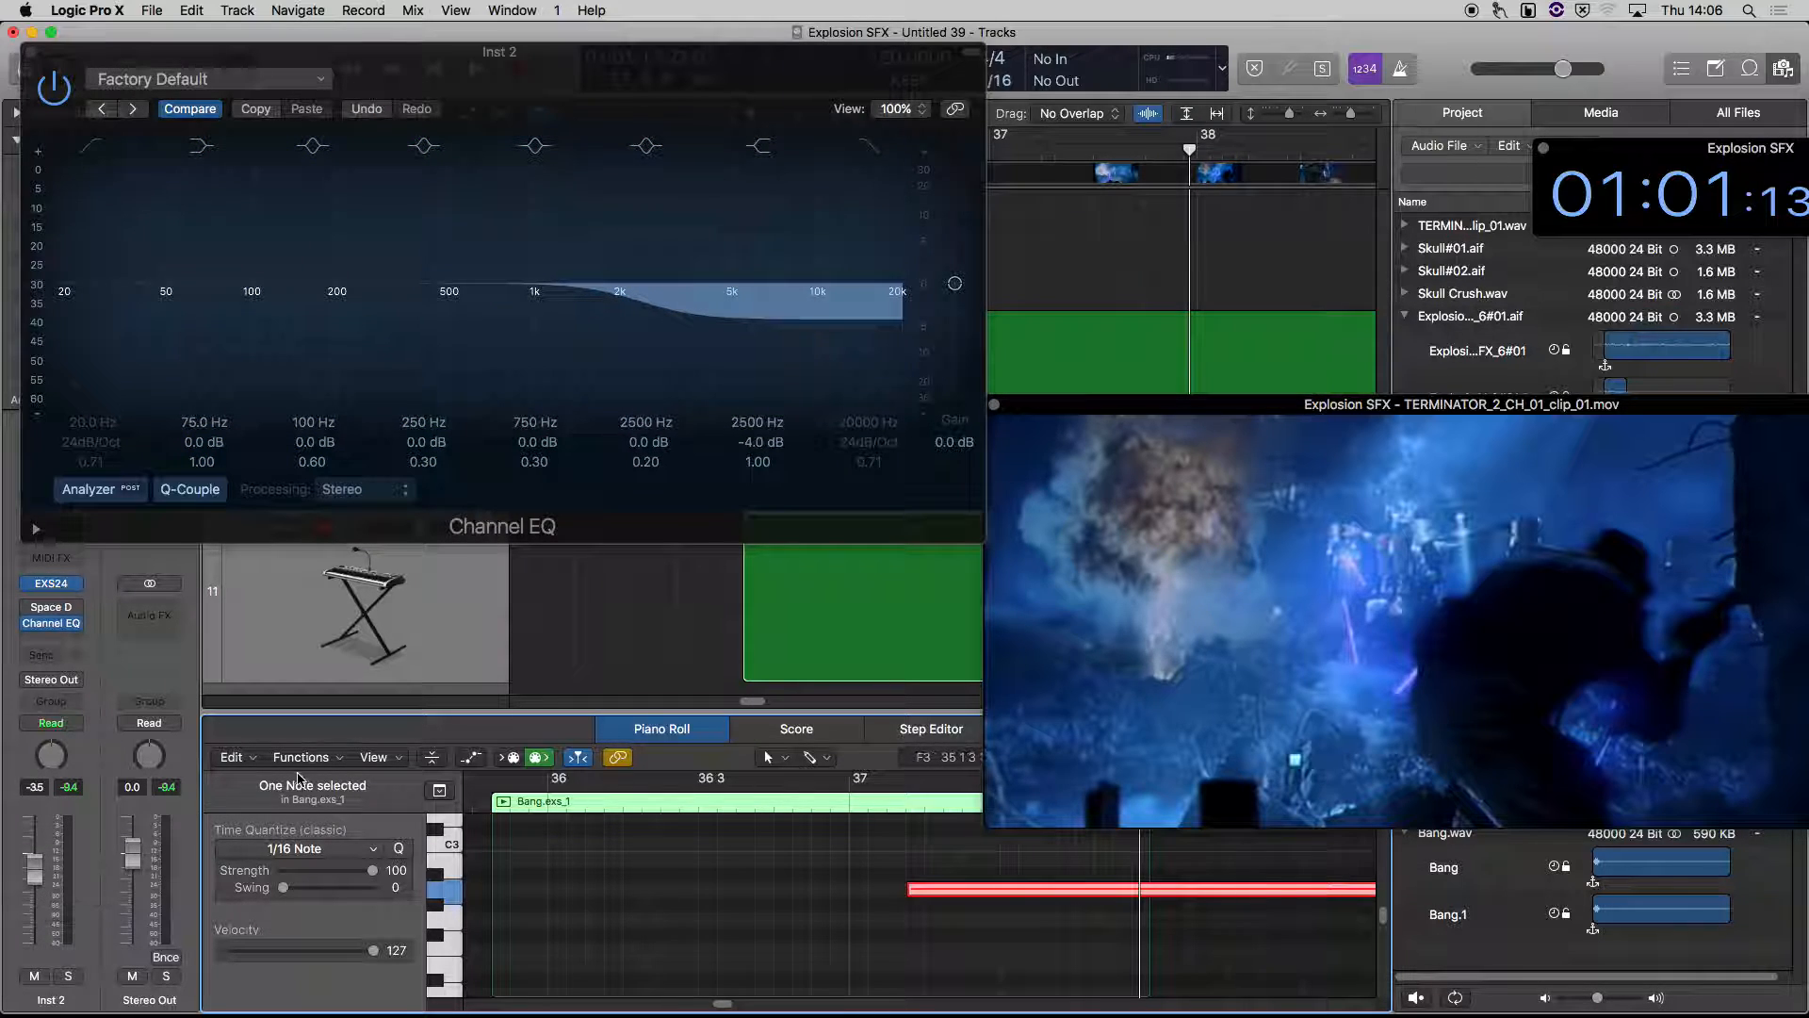
In the track's Space Designer, shorten the volume decay to 2.66 s with a steadier falloff and set the wet level to -14.5 dB
mouse_move(28, 611)
click(54, 608)
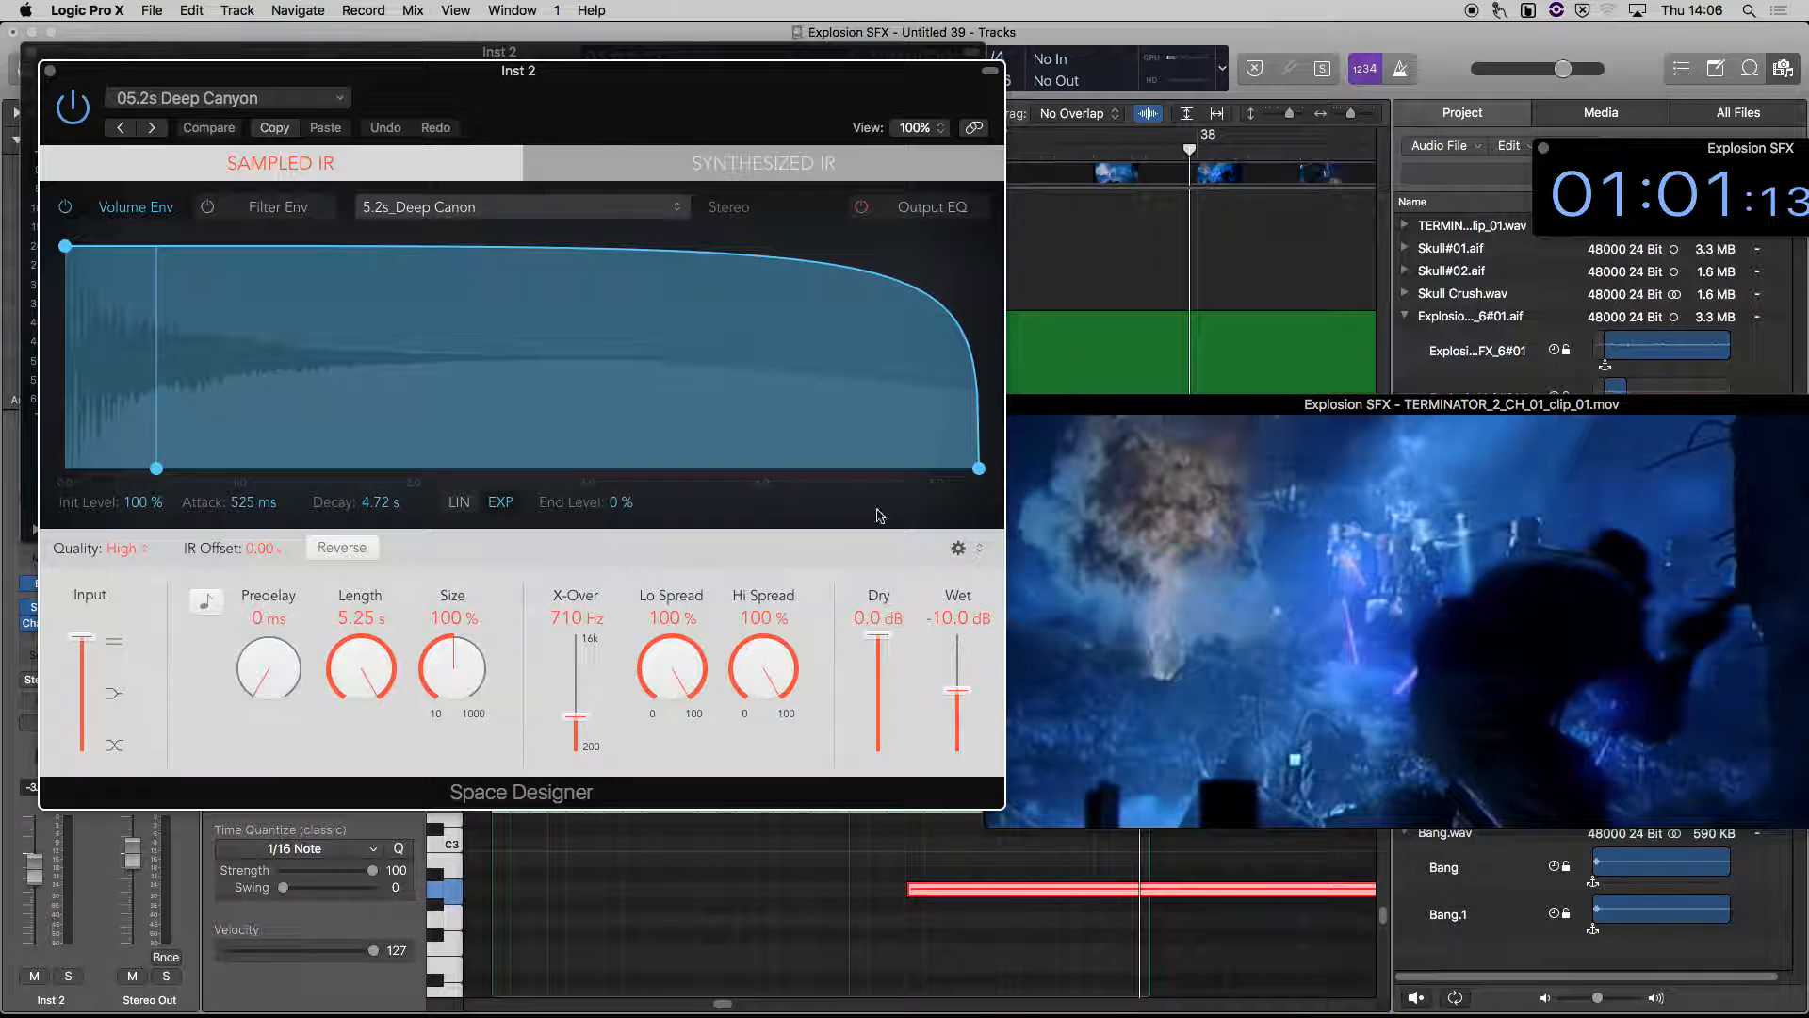
drag(978, 467, 618, 468)
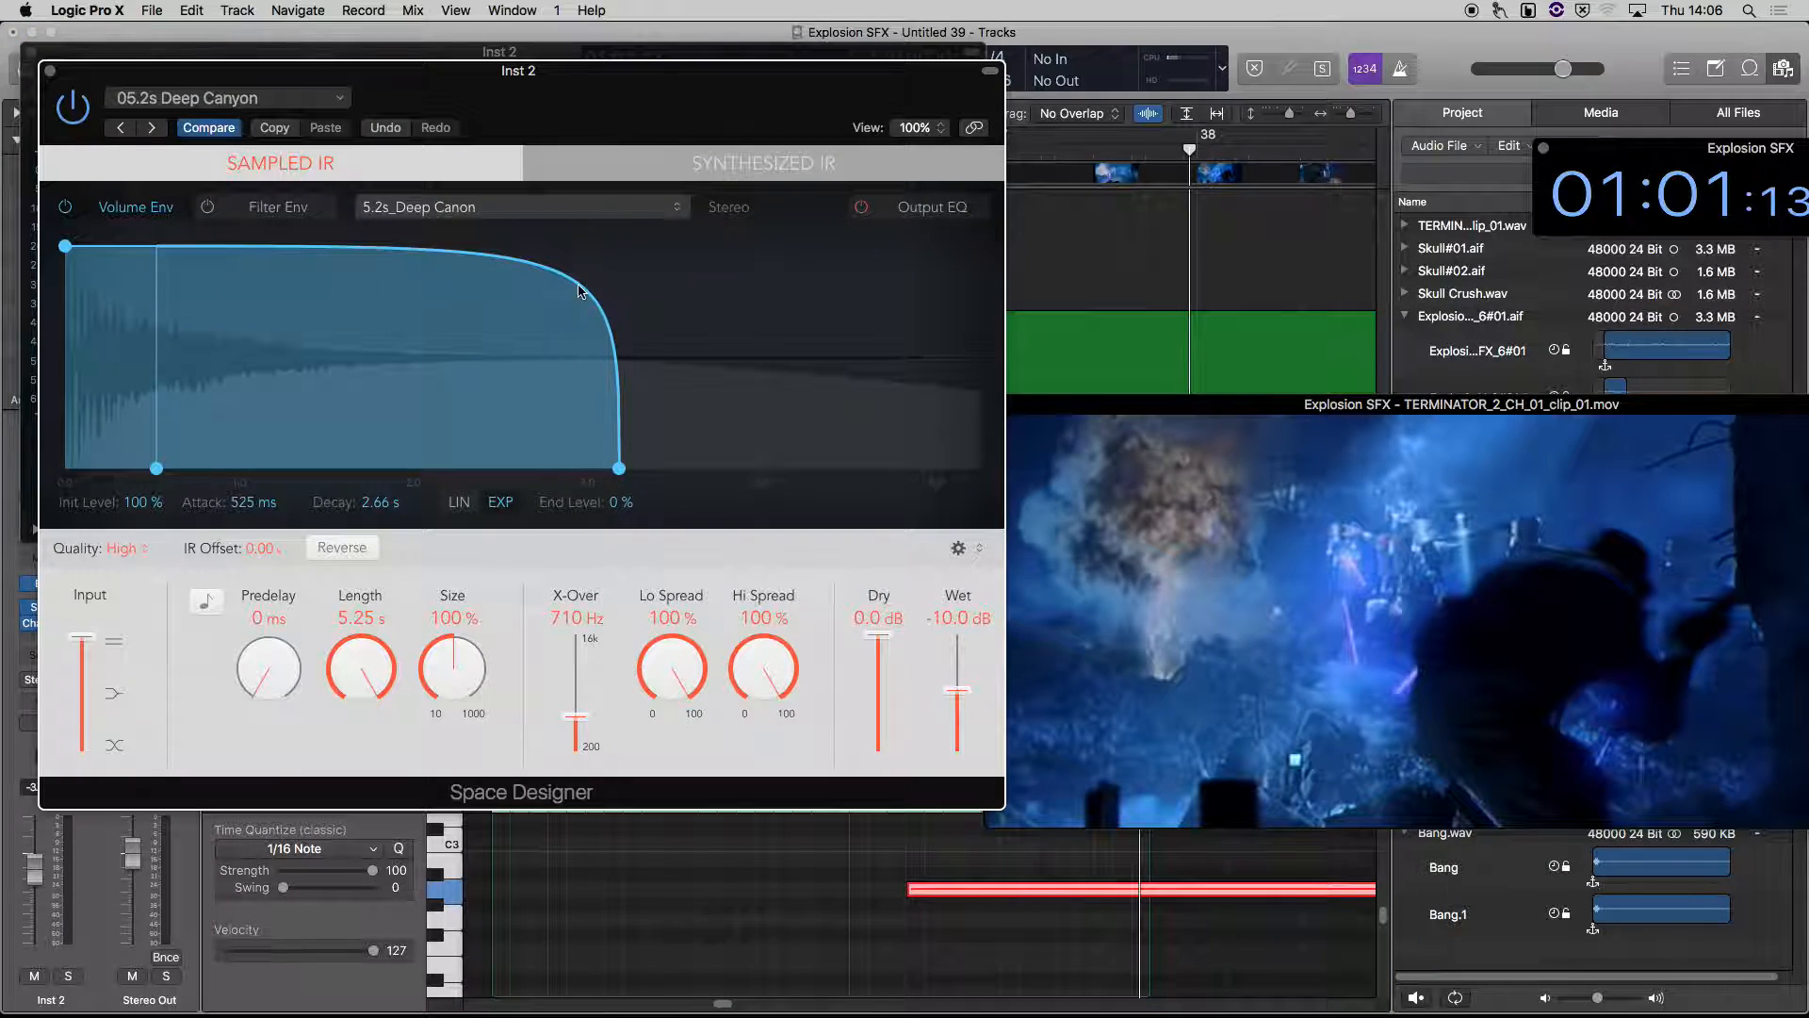
drag(415, 363, 433, 444)
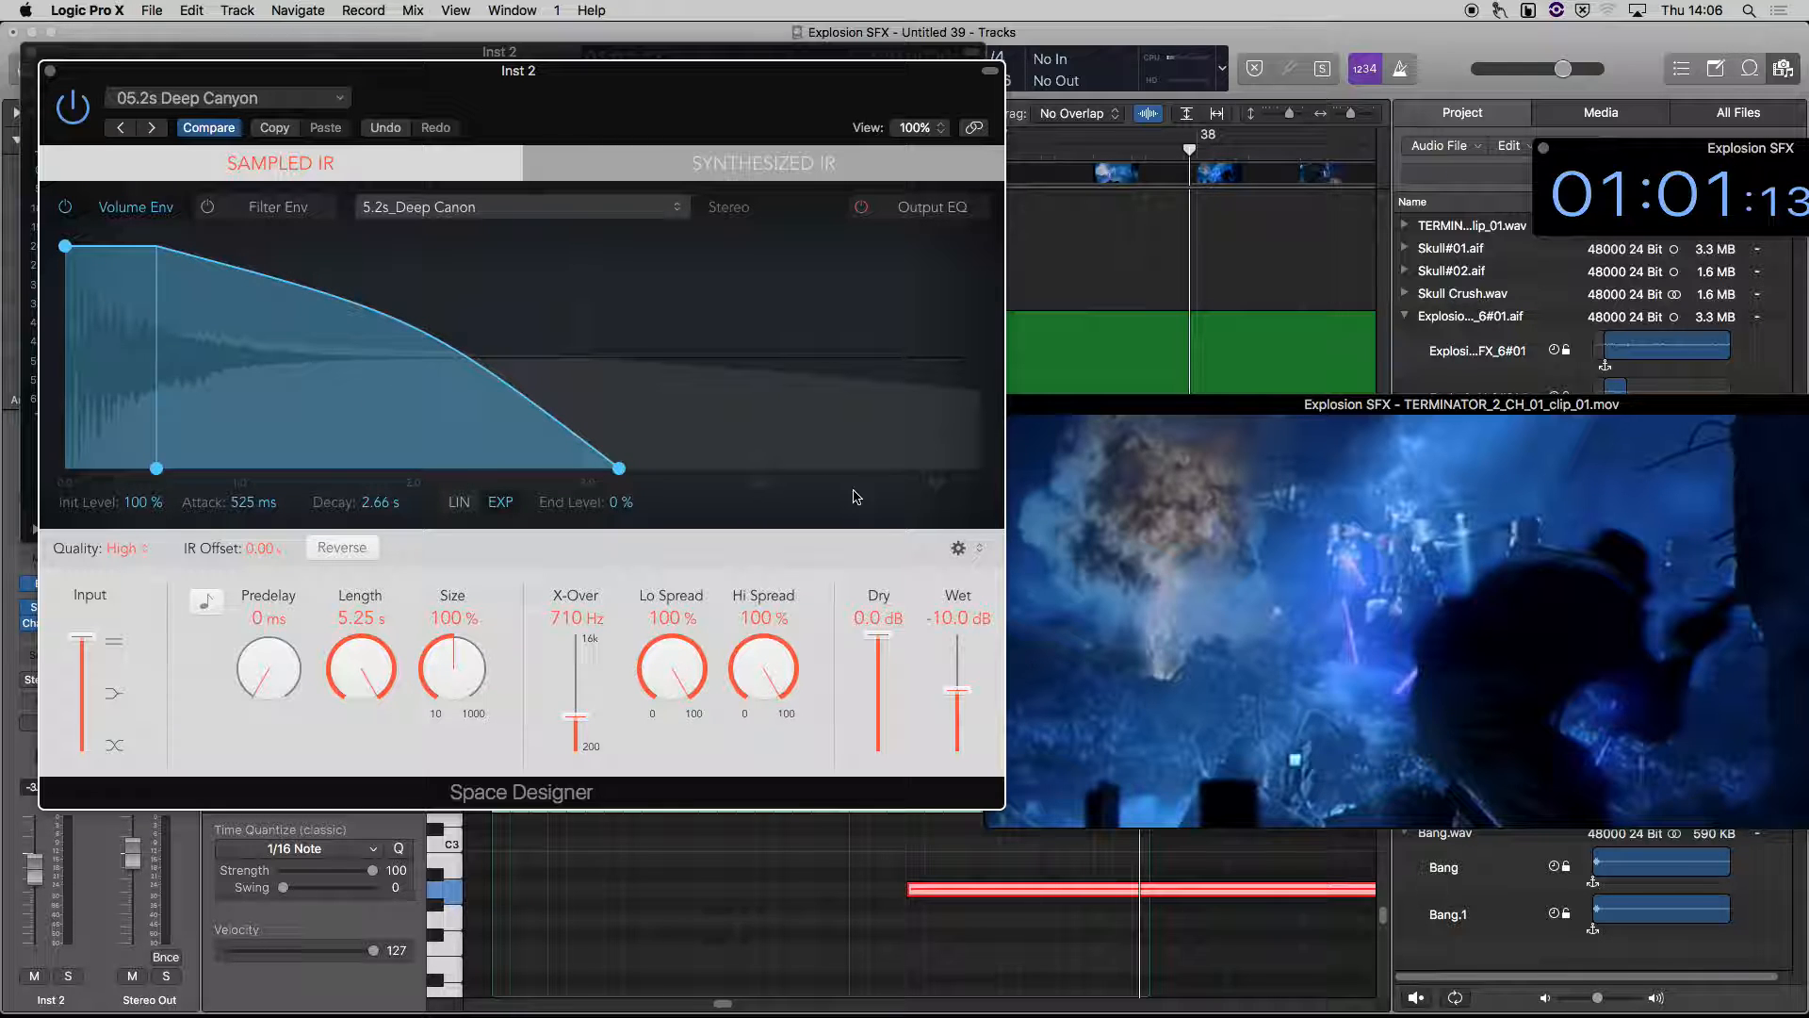
key(space)
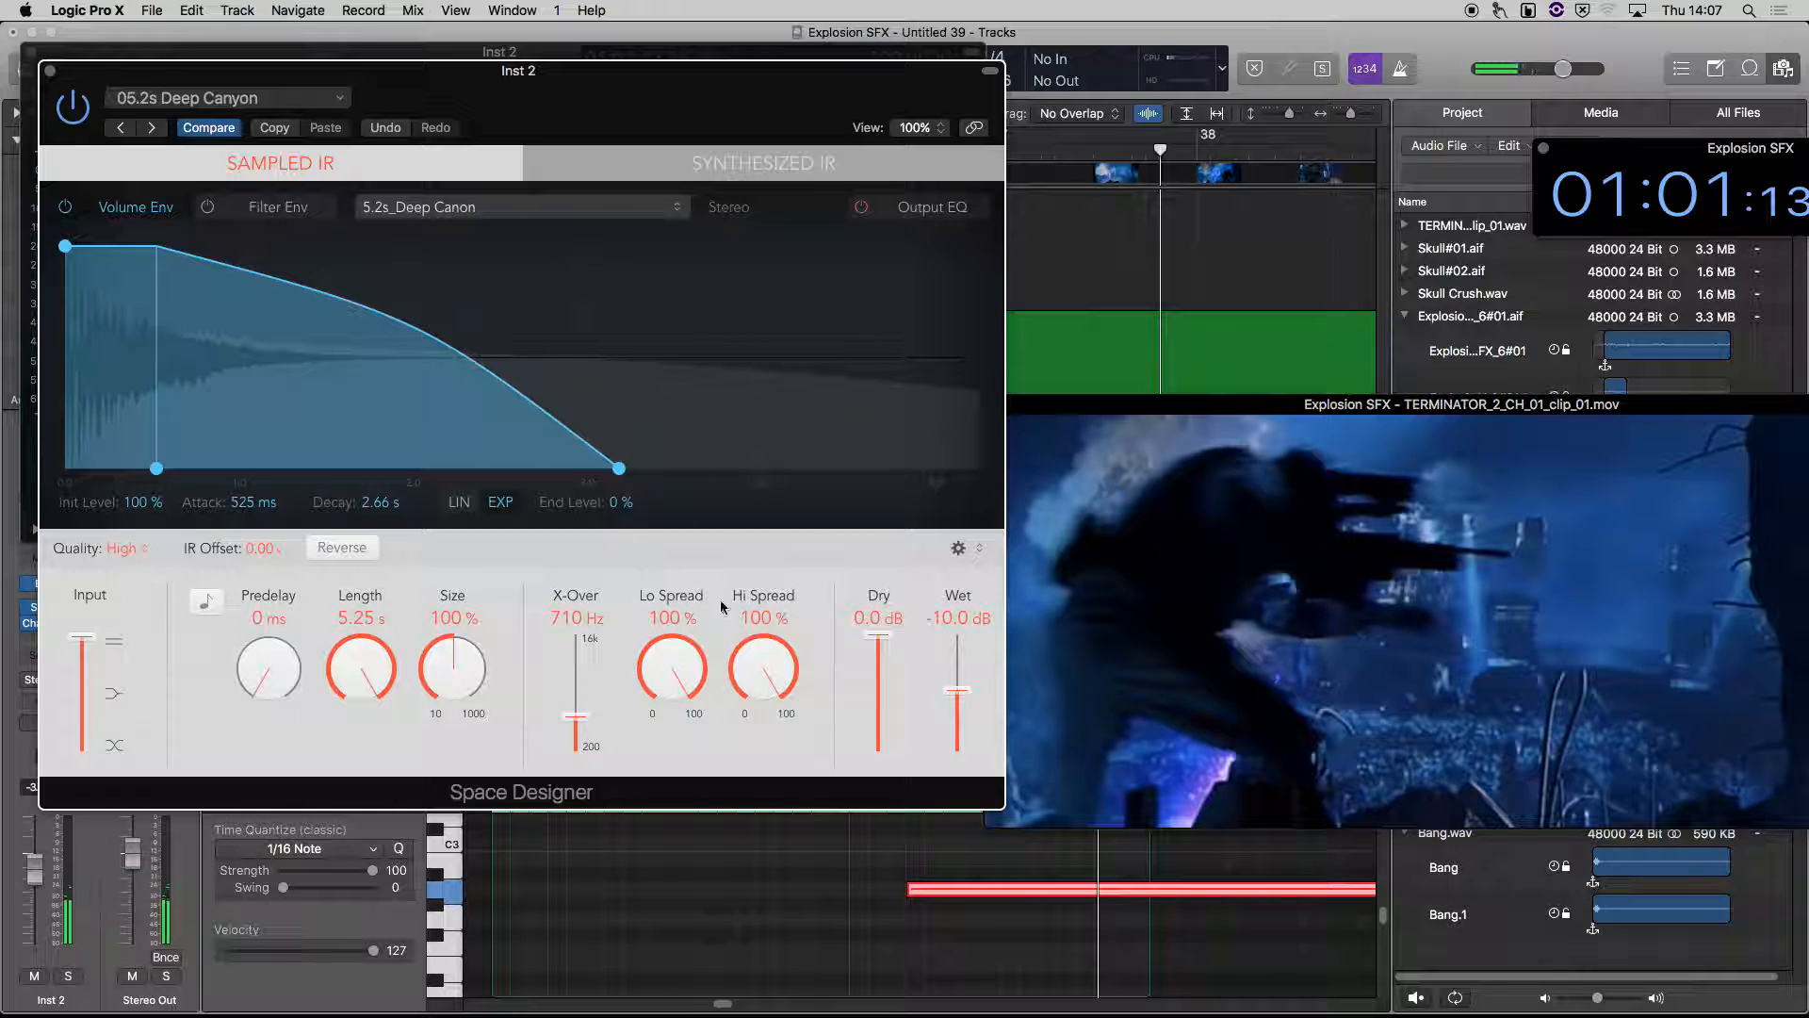
drag(953, 693, 953, 704)
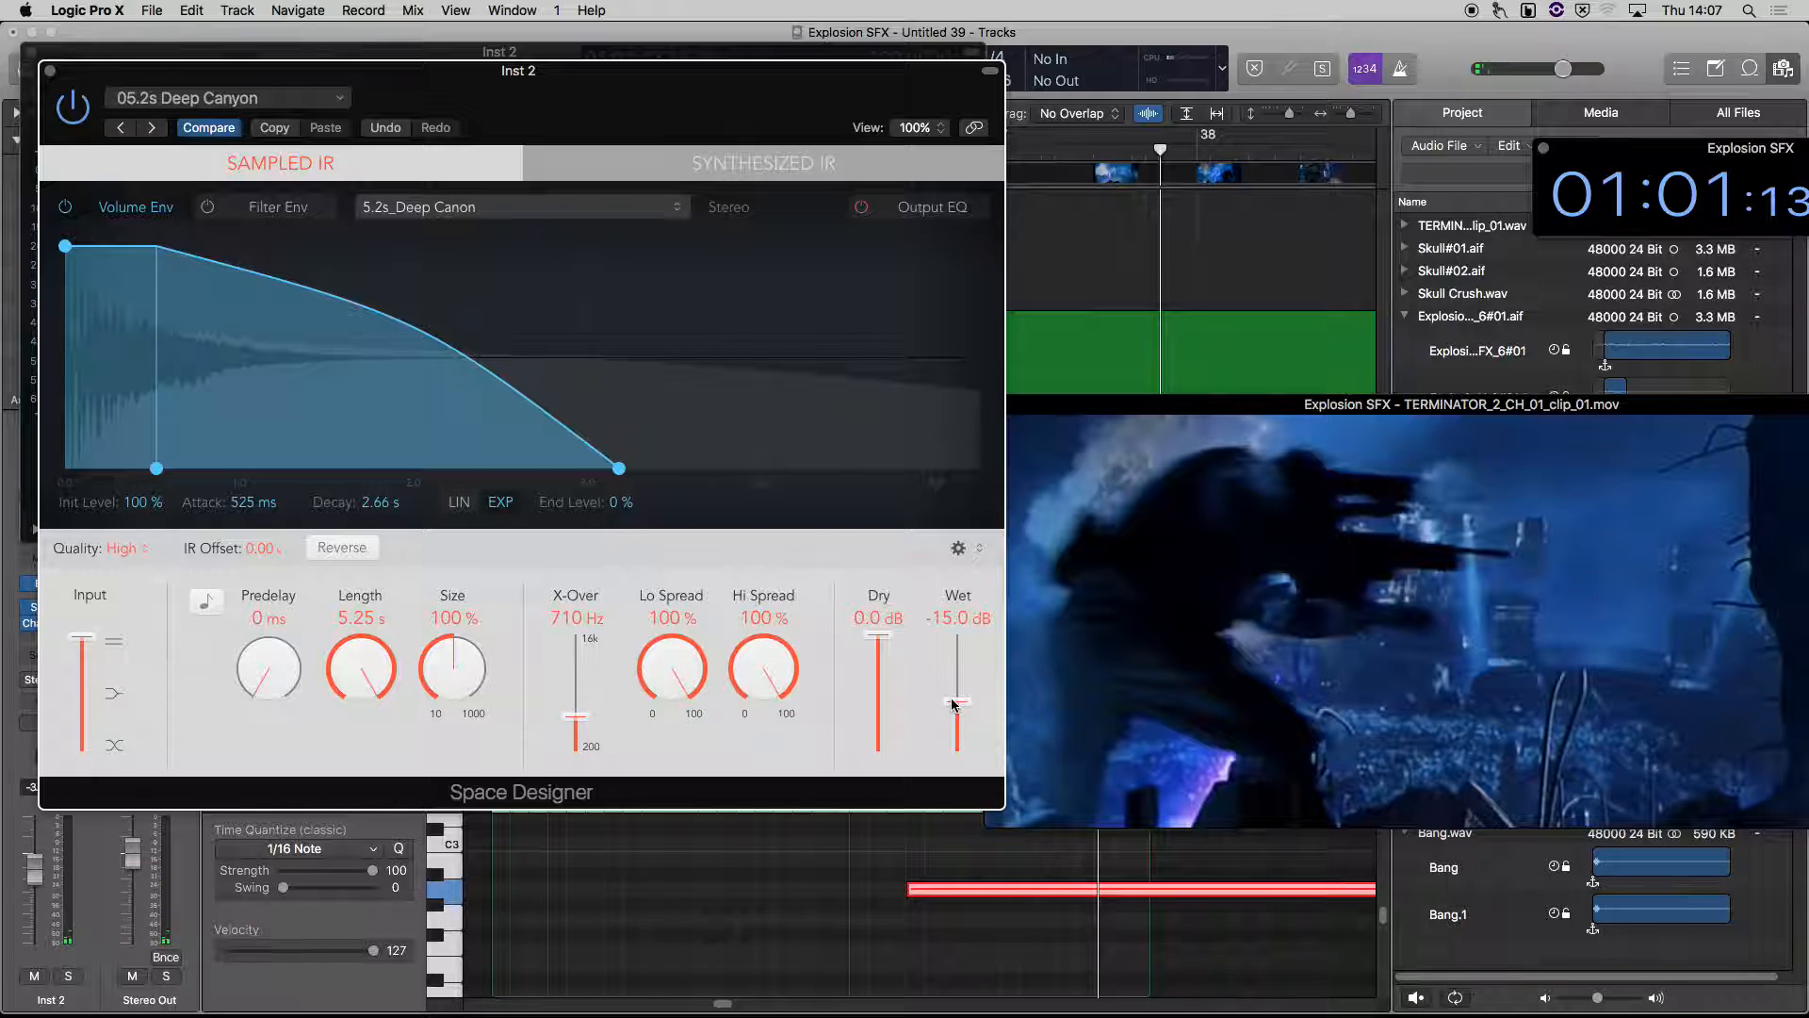
click(51, 71)
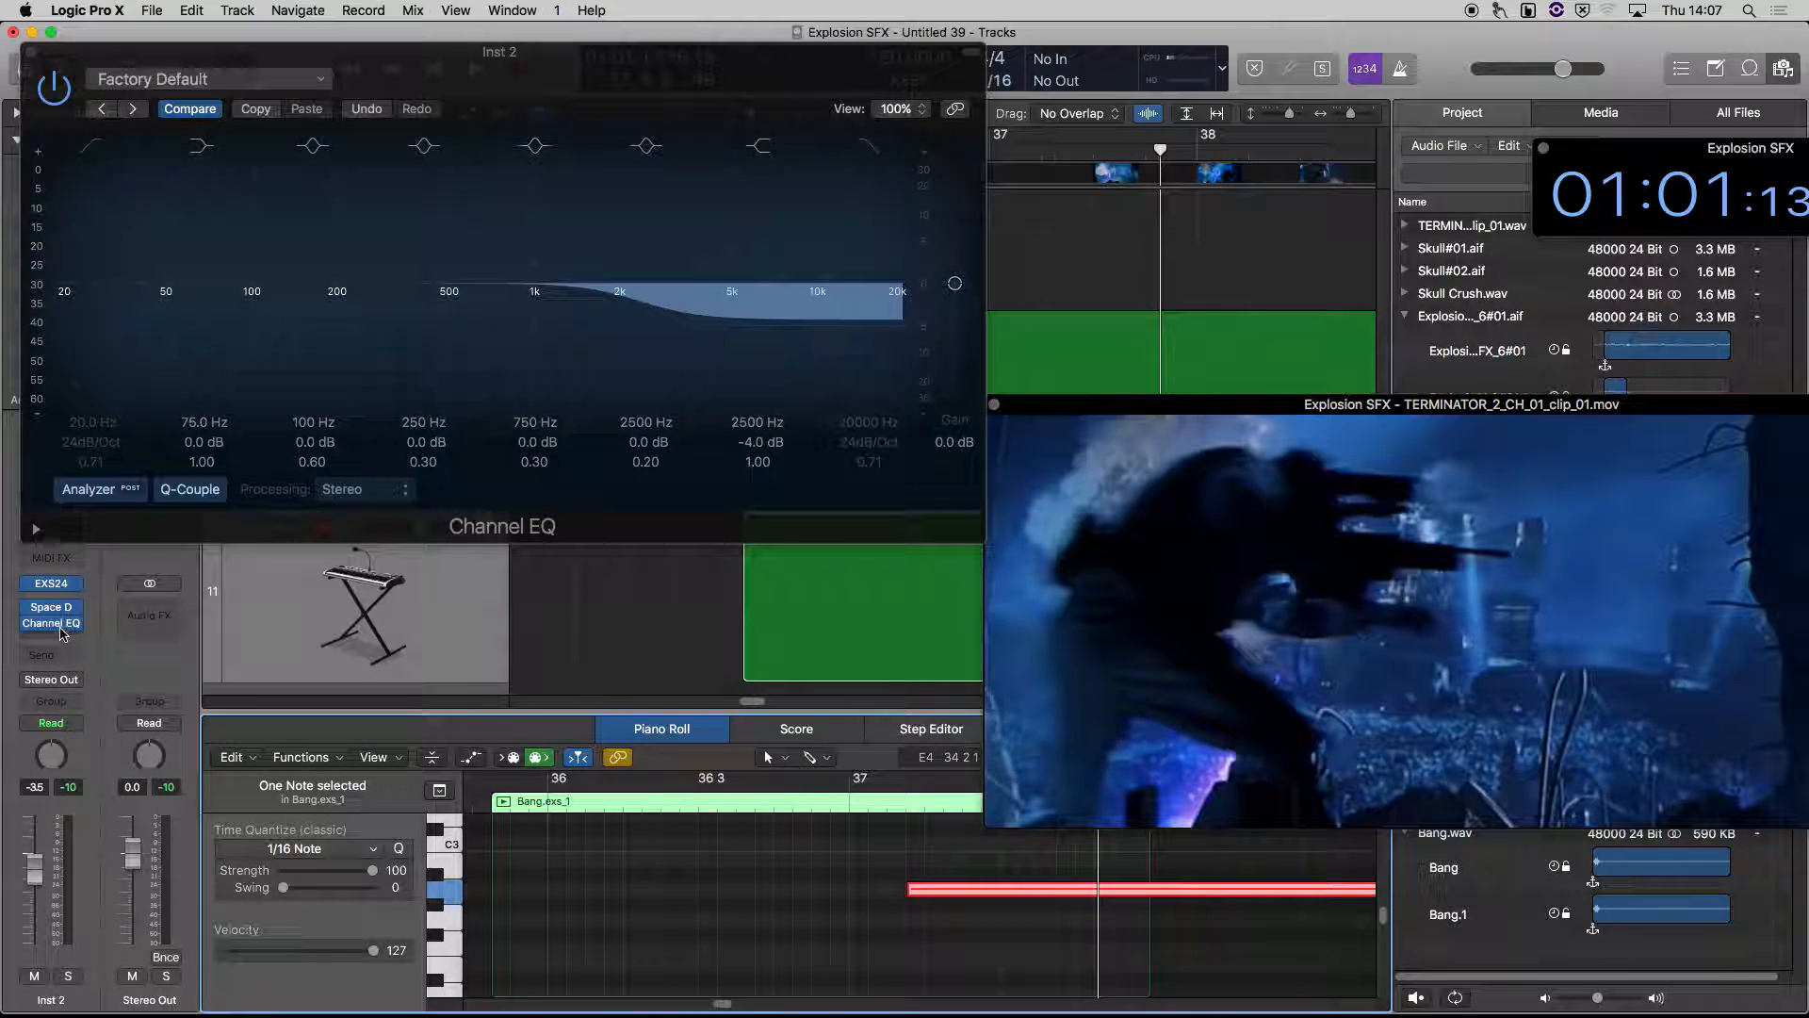
Set the Channel EQ's high shelf to 2100 Hz and -12.0 dB, and play the hit back from bar 37
drag(649, 322, 624, 352)
key(comma)
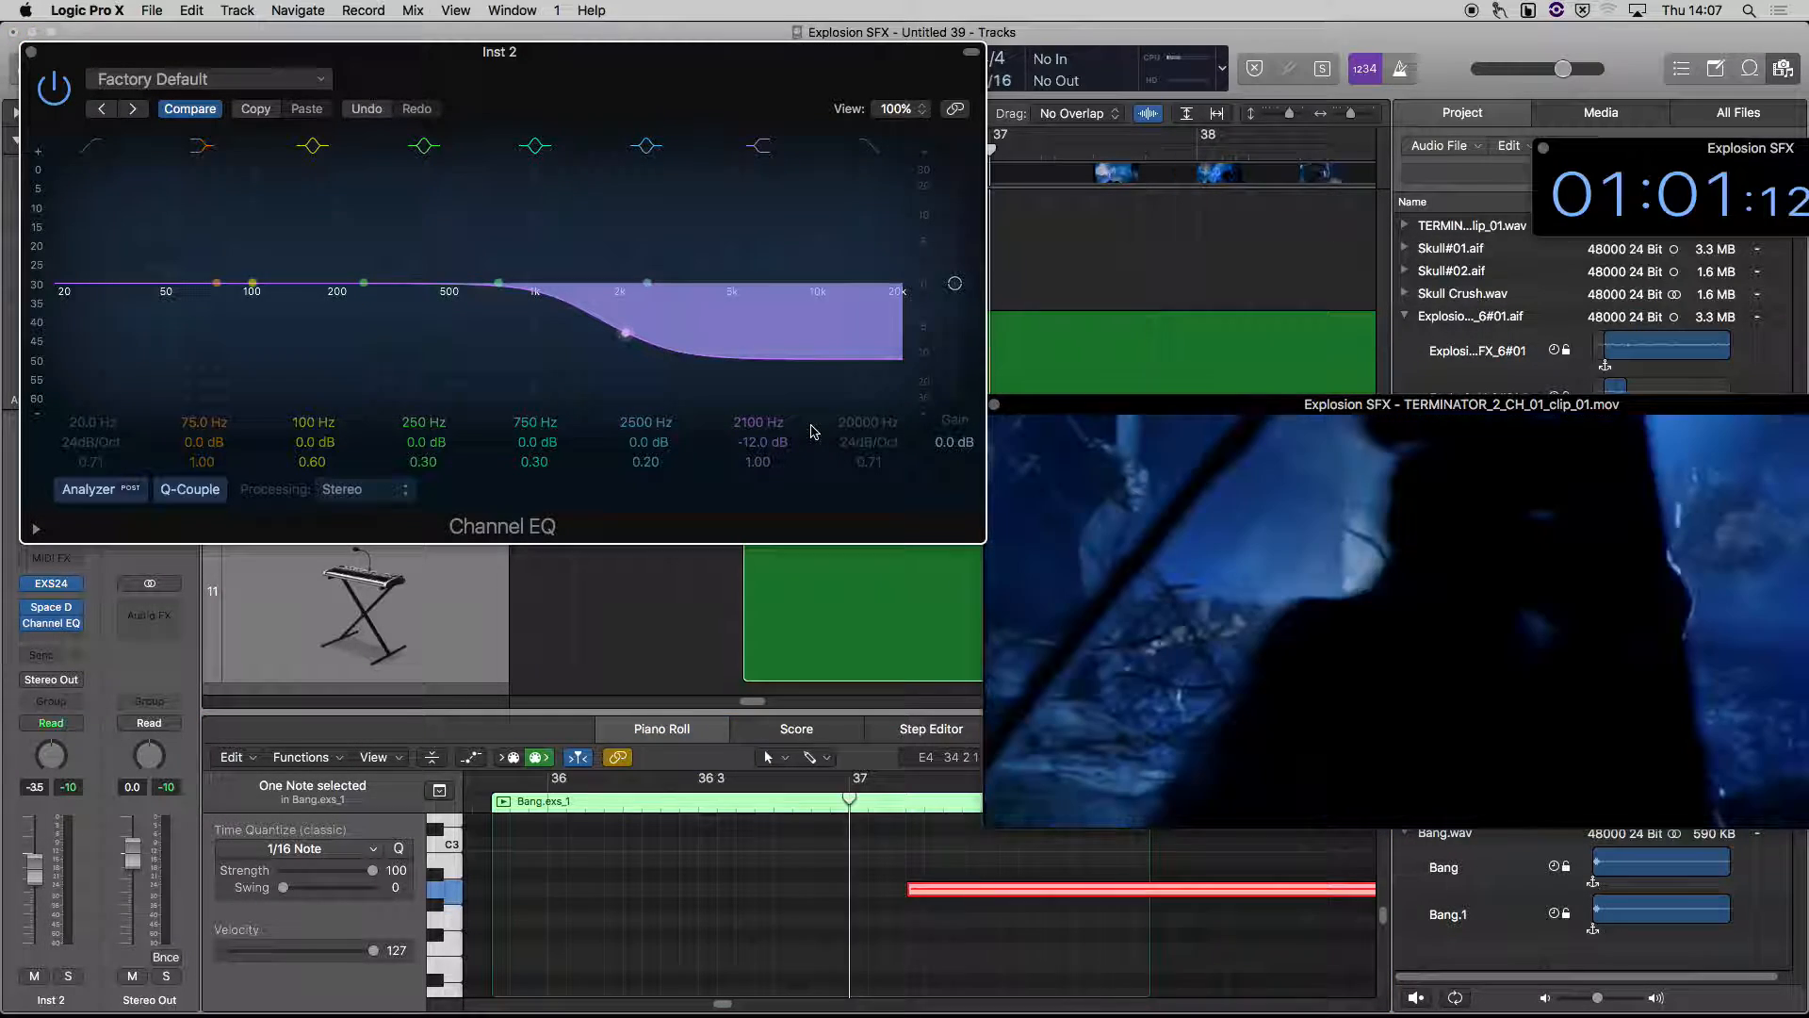
key(comma)
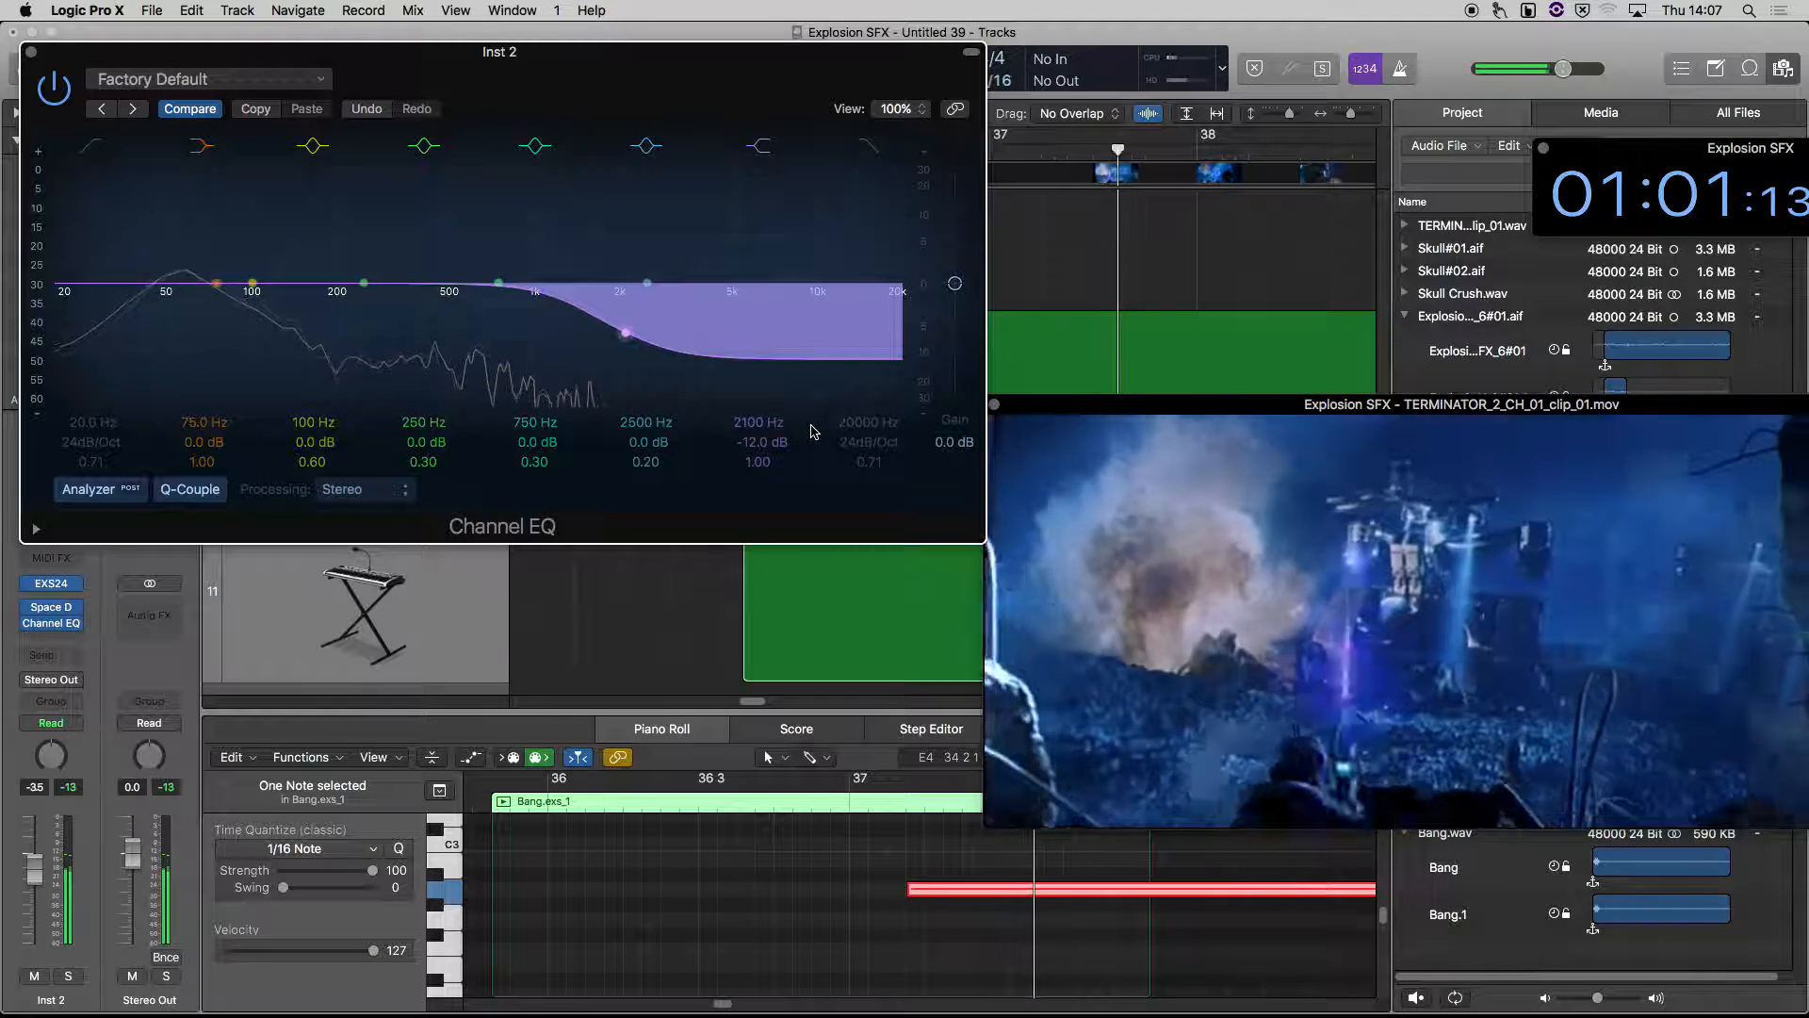
key(space)
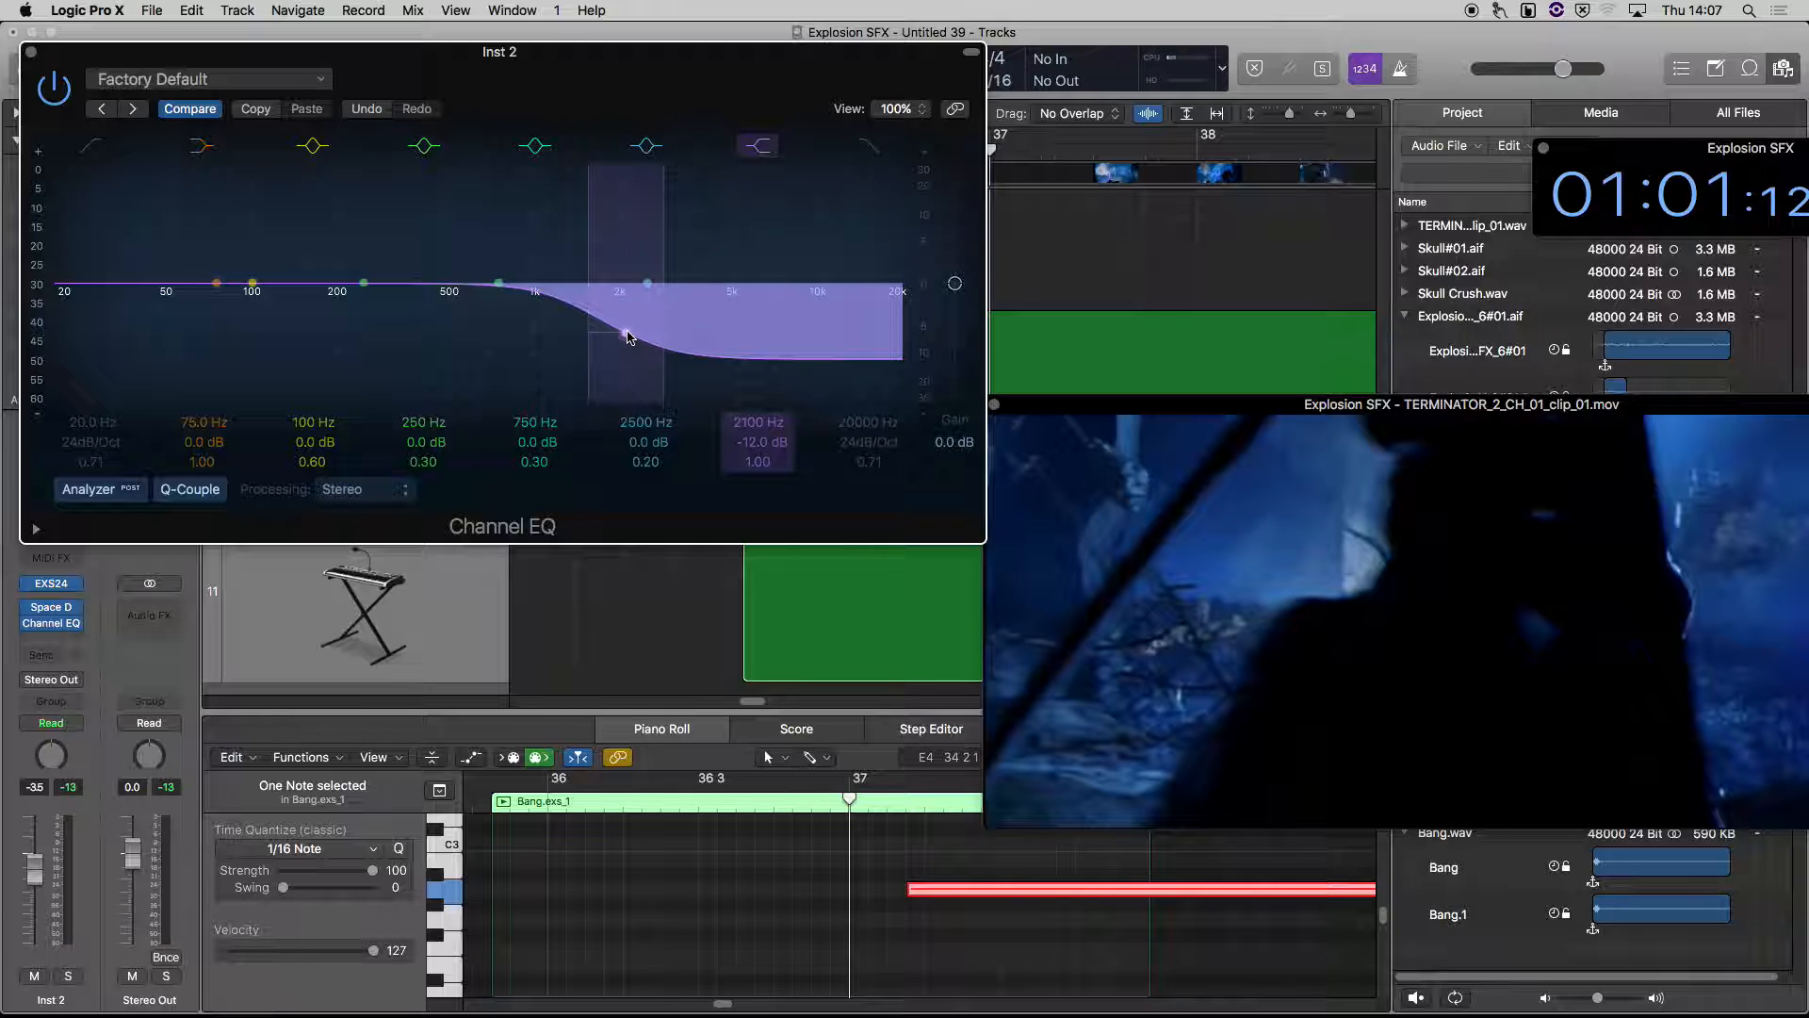
Set the EQ's high shelf to 1400 Hz and -11.5 dB, and play the explosion back from about bar 36
drag(633, 328, 608, 327)
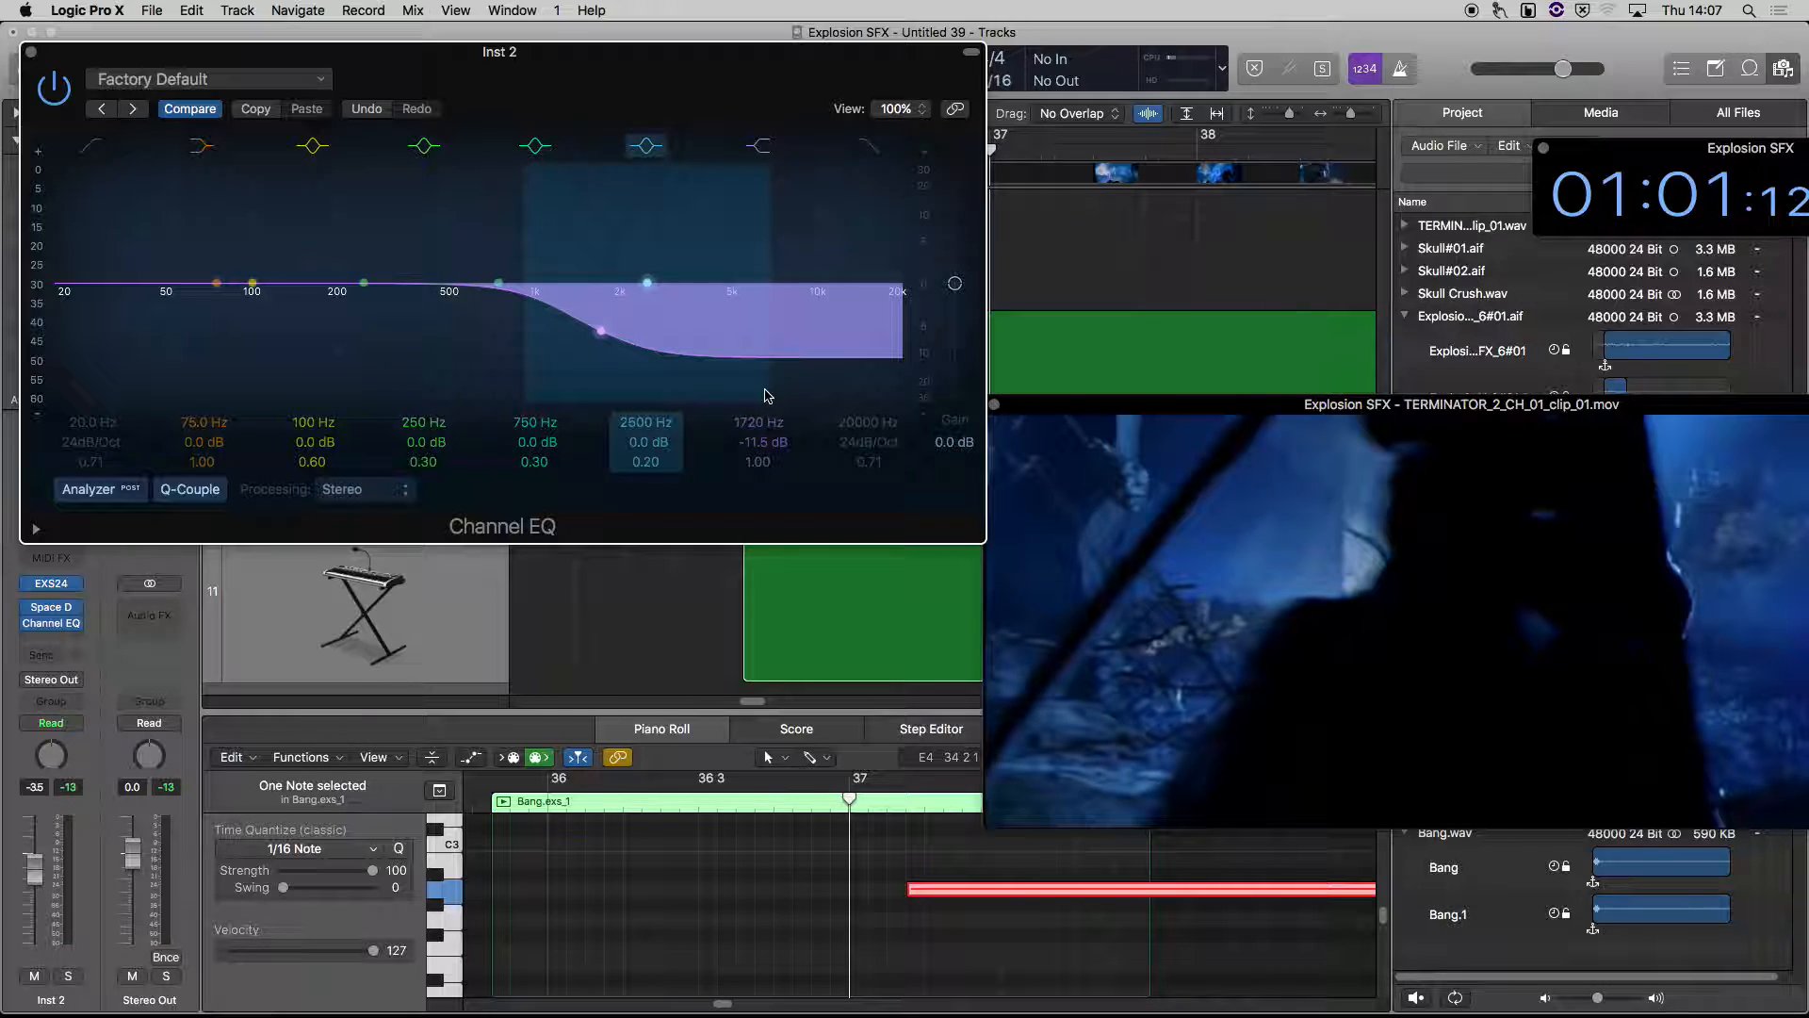
drag(602, 335, 579, 336)
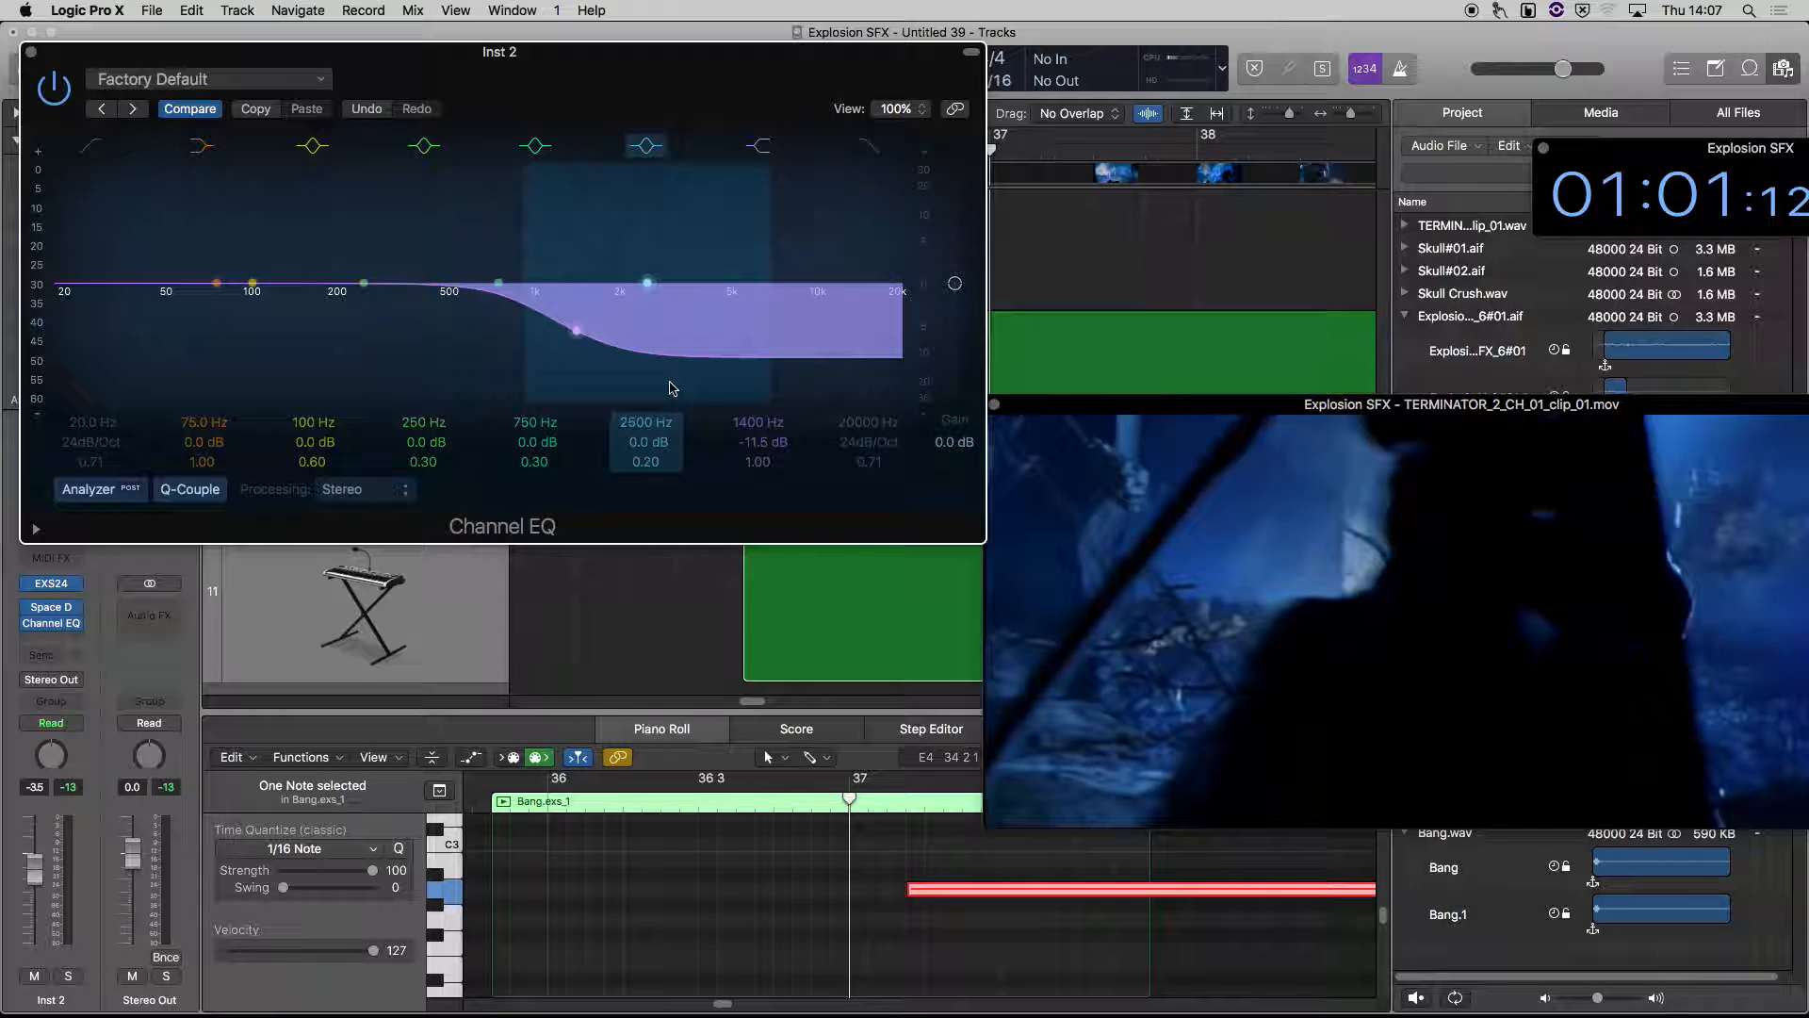
key(comma)
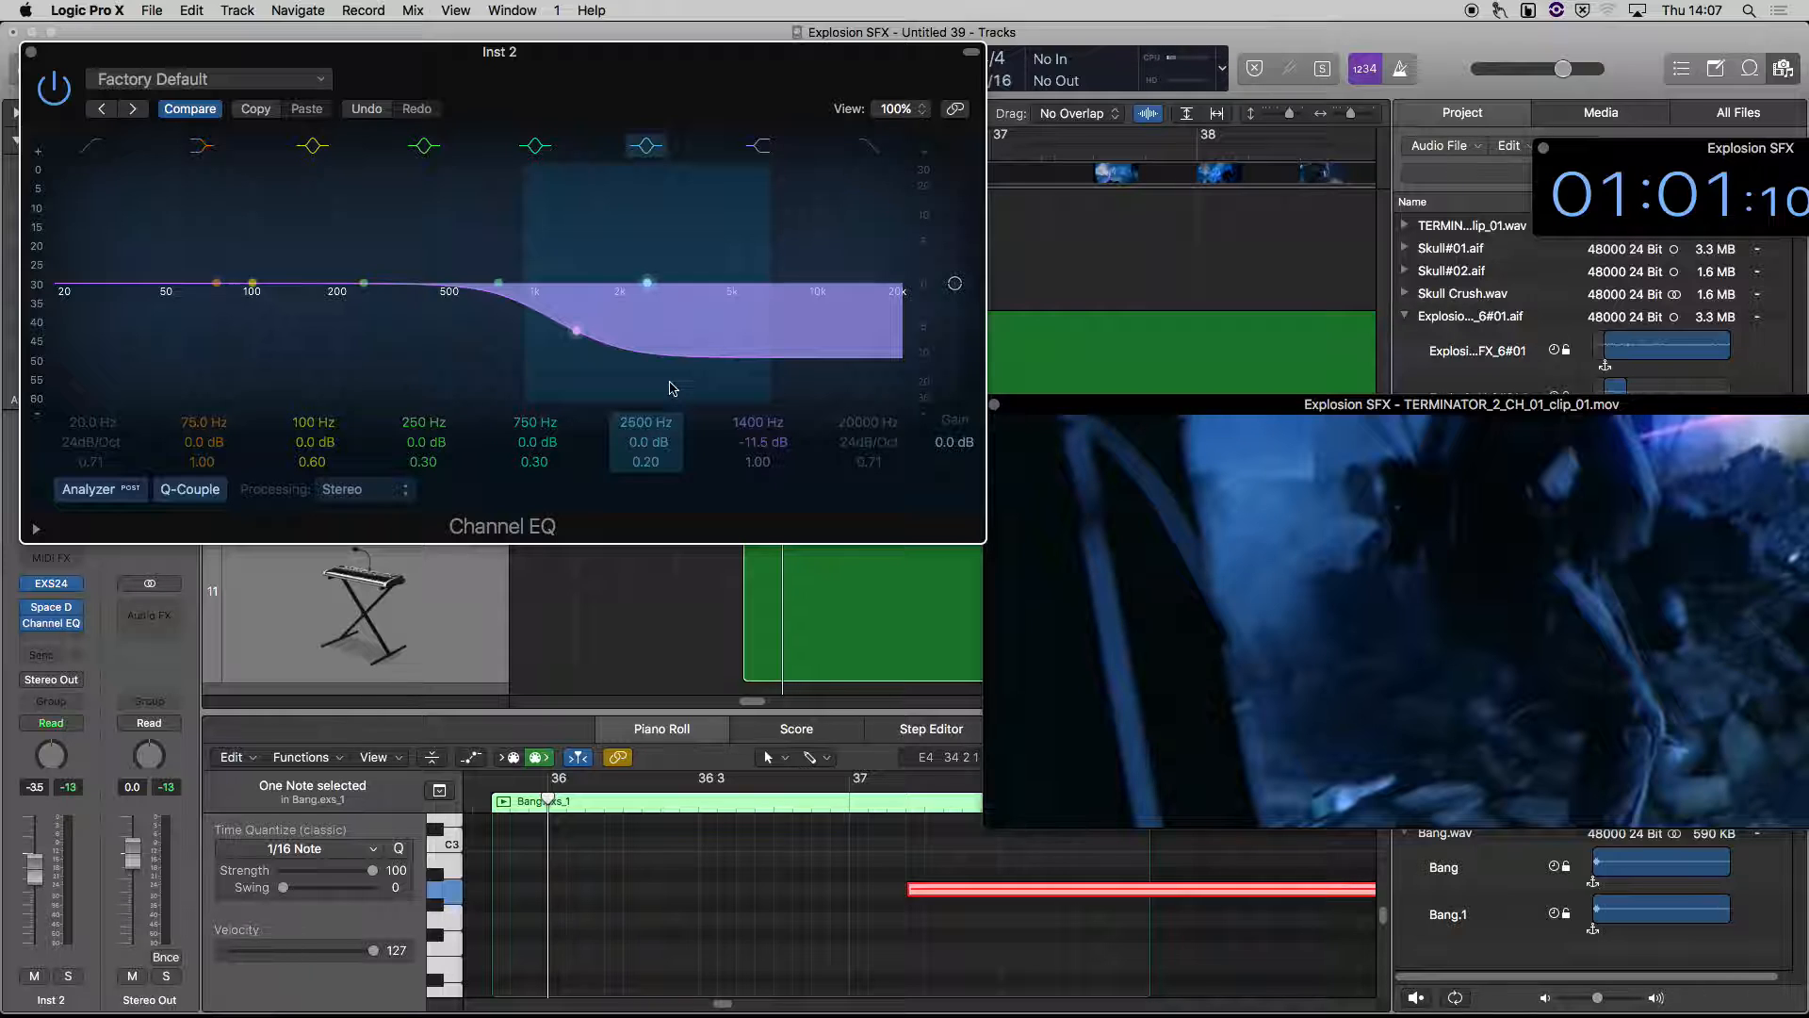
key(space)
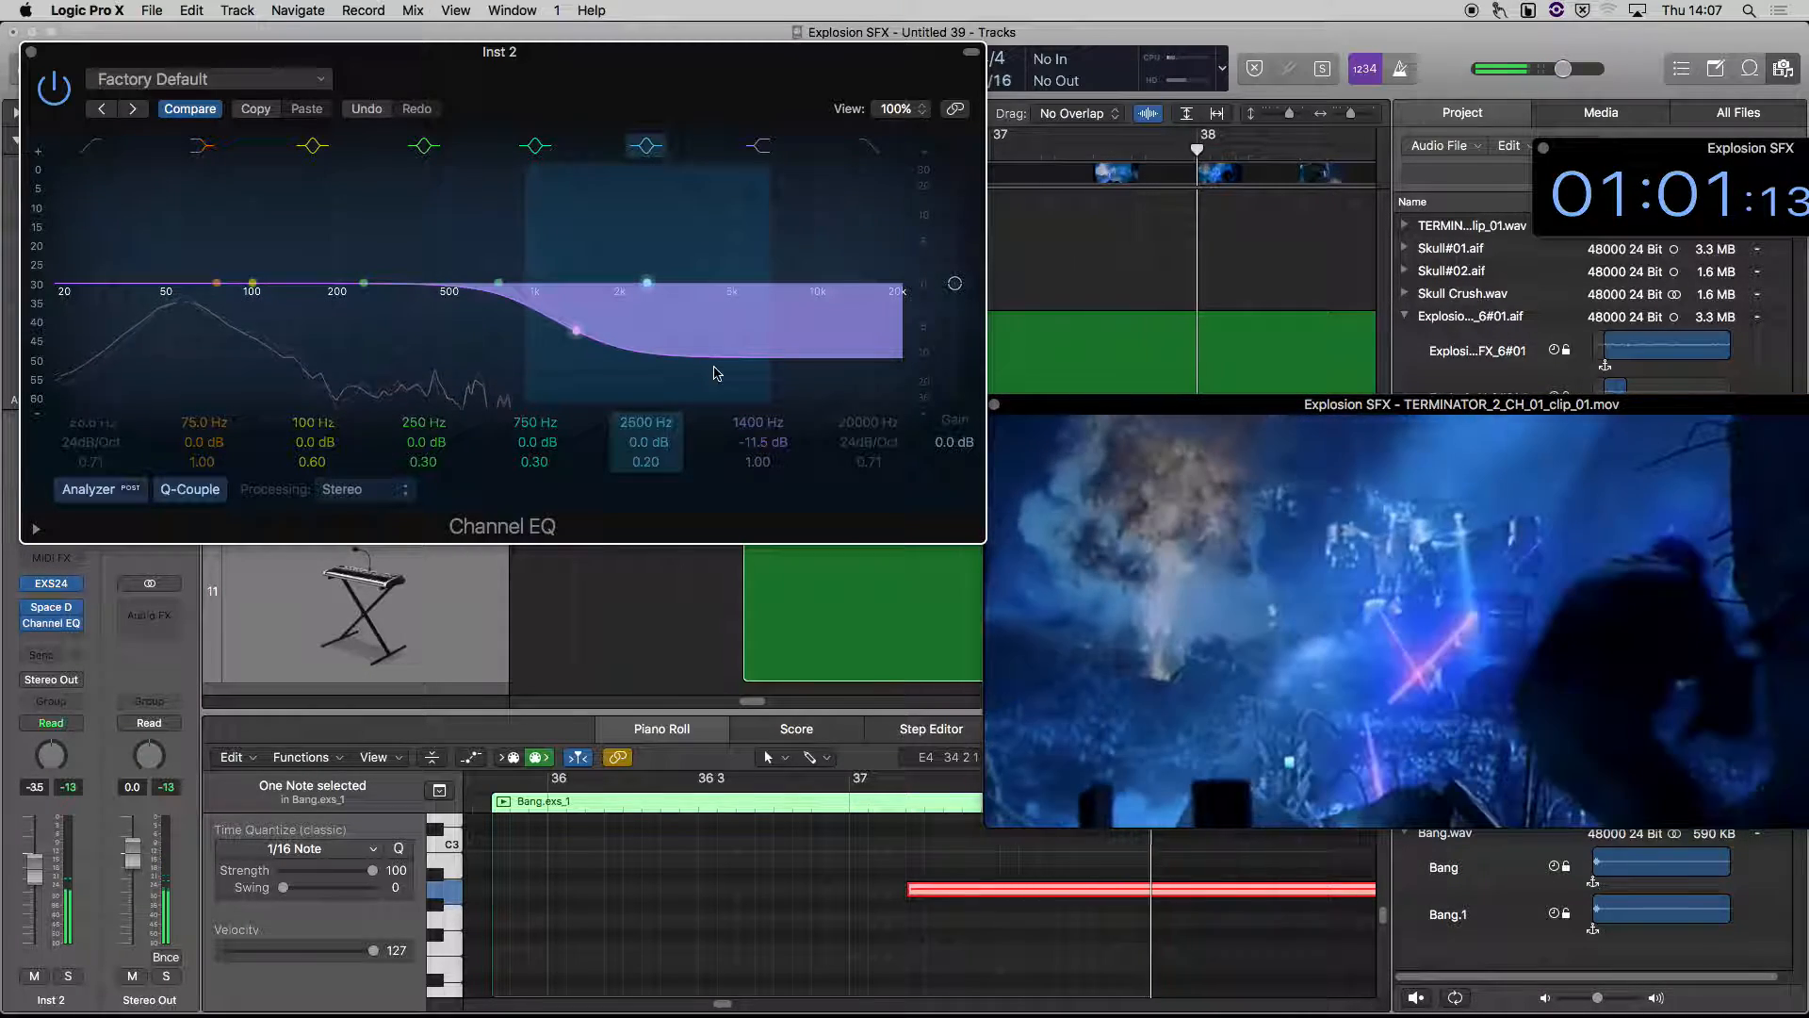
Close the Piano Roll and the Channel EQ window, and deselect the Bang.exs_1 region on track 11
key(p)
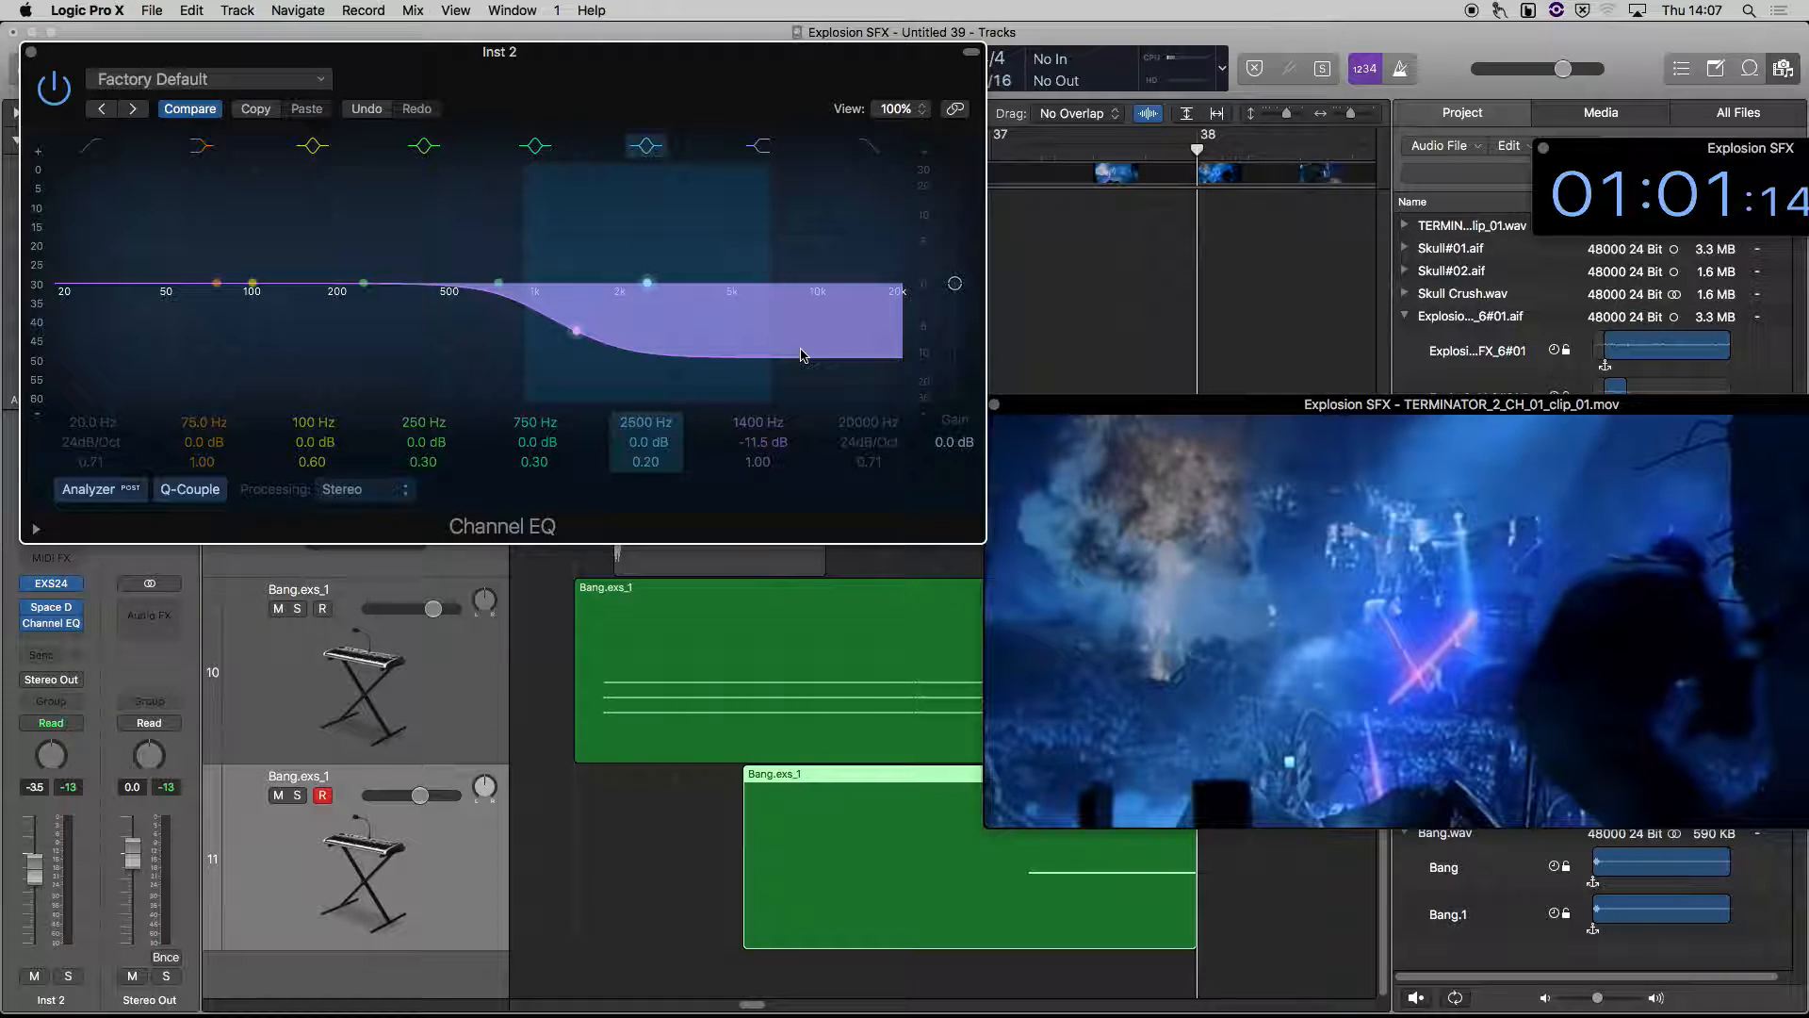
click(32, 51)
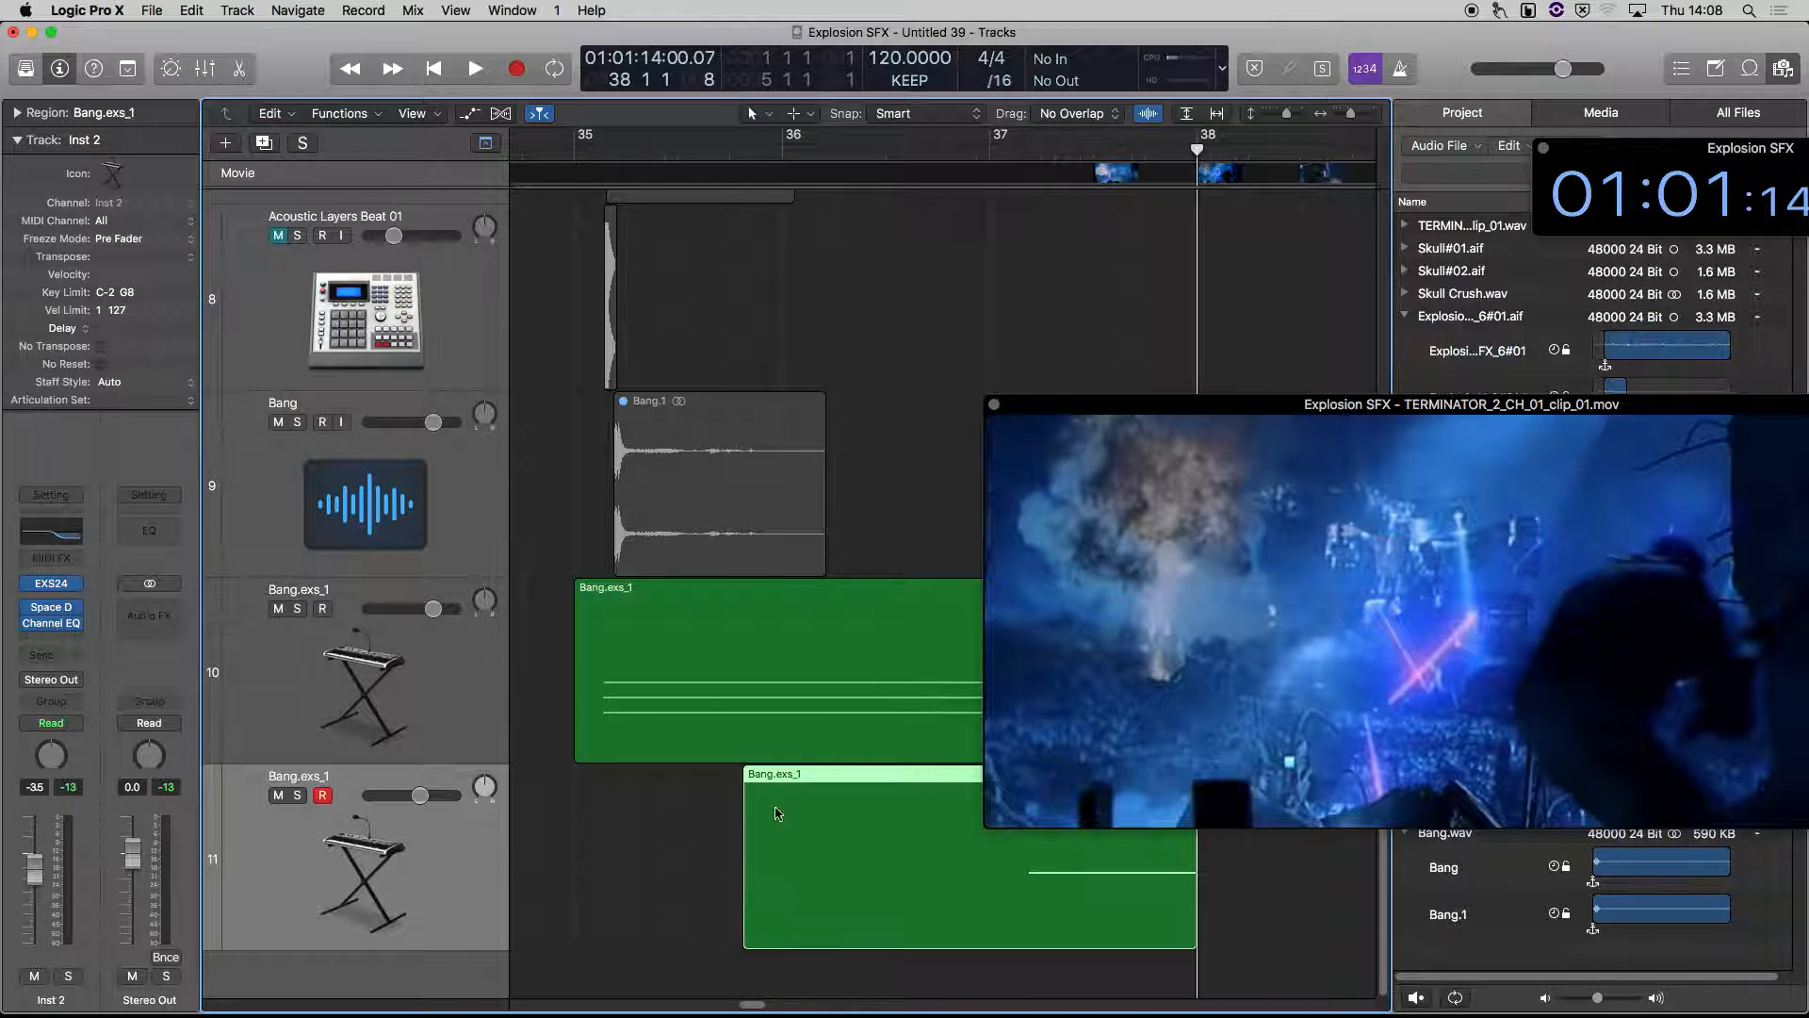
click(985, 326)
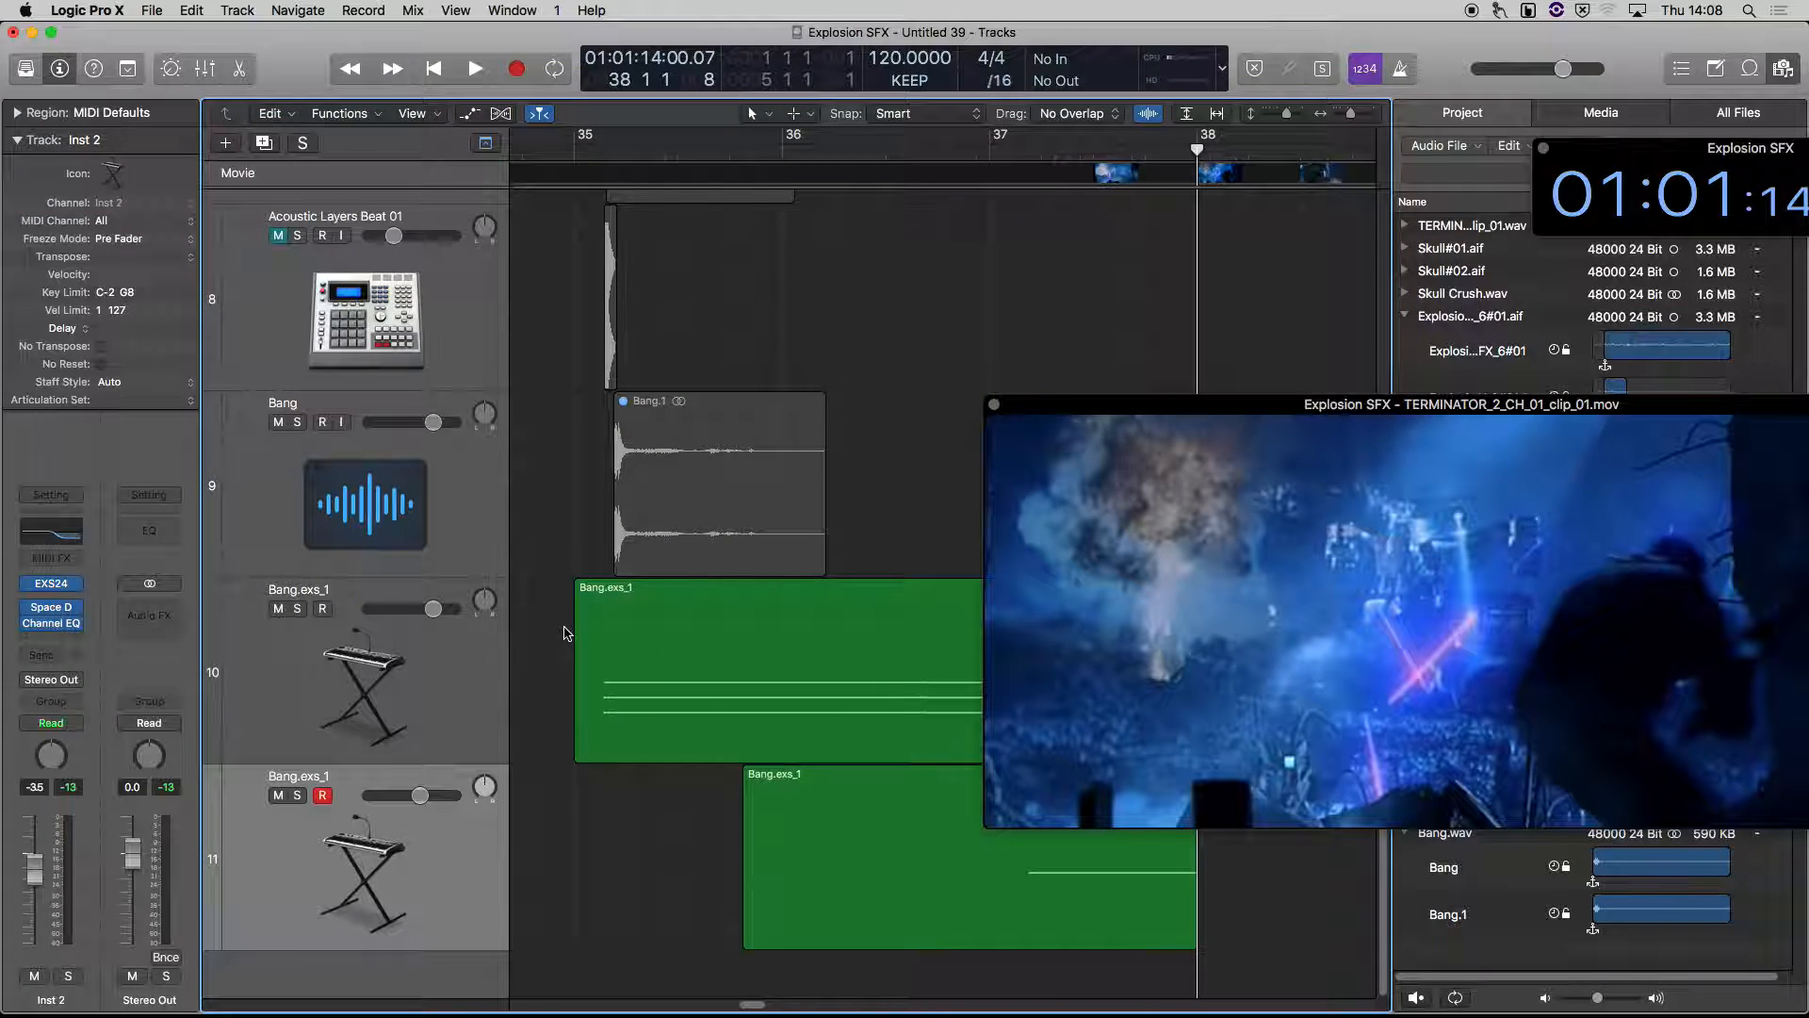